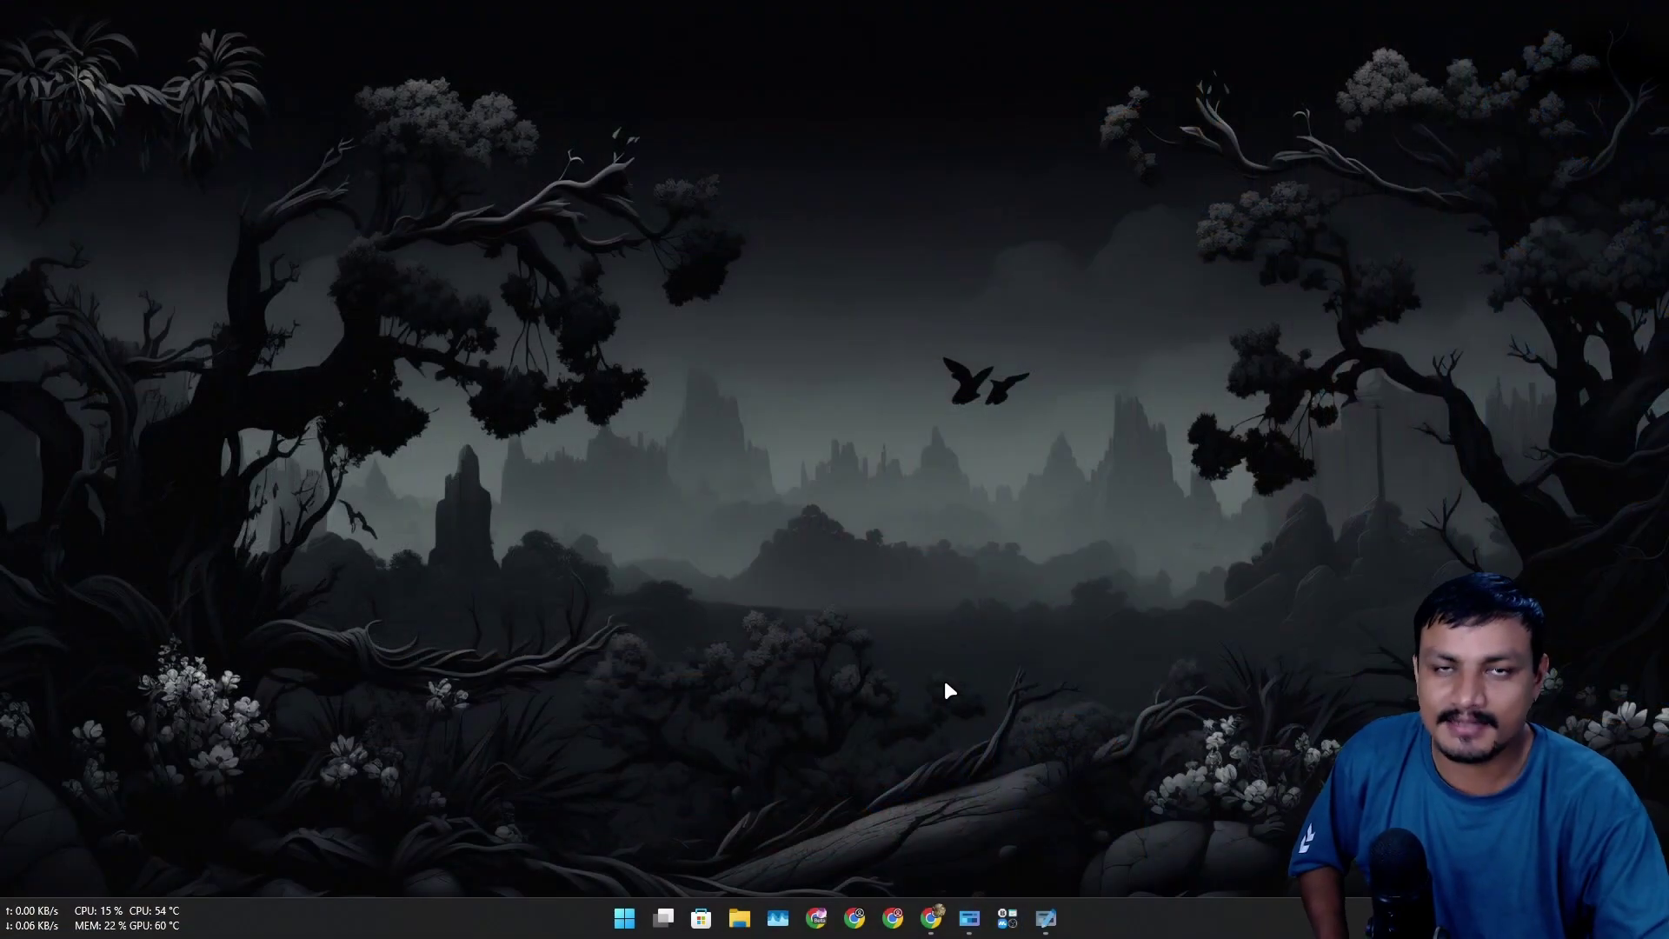
# Open the existing app group from the taskbar to view the apps inside it.
pyautogui.click(1014, 917)
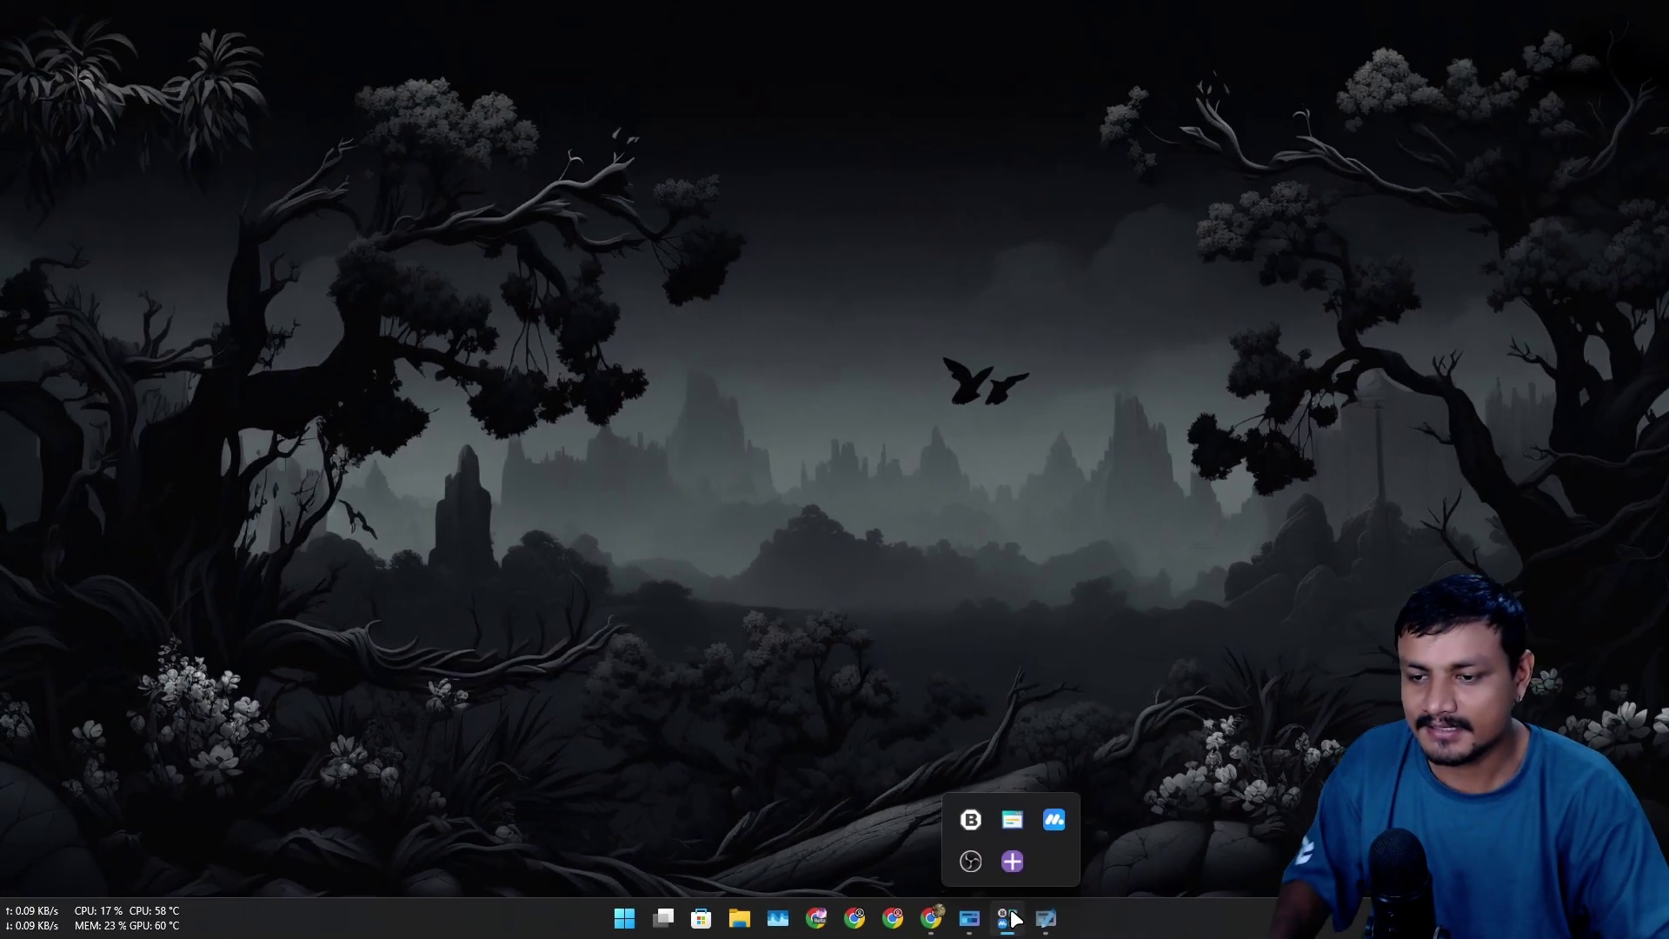
# Download AppGroup_v1.0.1.win-x64.zip from the releases of the iandiv/AppGroup repository on GitHub.
pyautogui.click(531, 141)
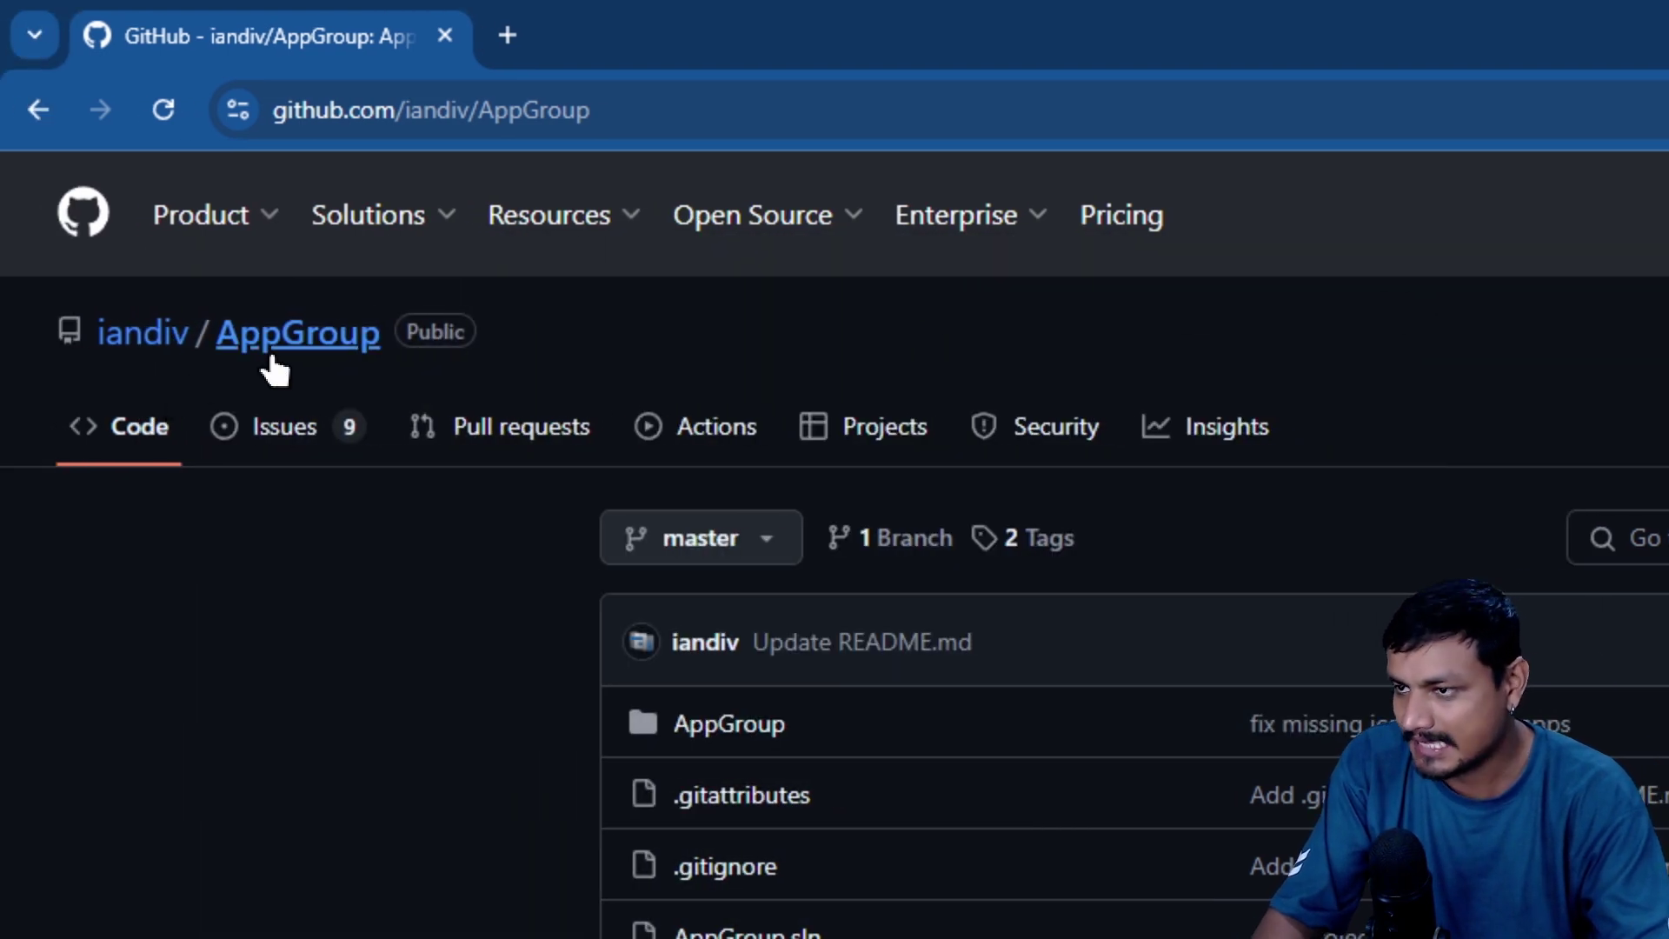
pyautogui.scroll(-5, 1093, 306)
pyautogui.scroll(2, 977, 388)
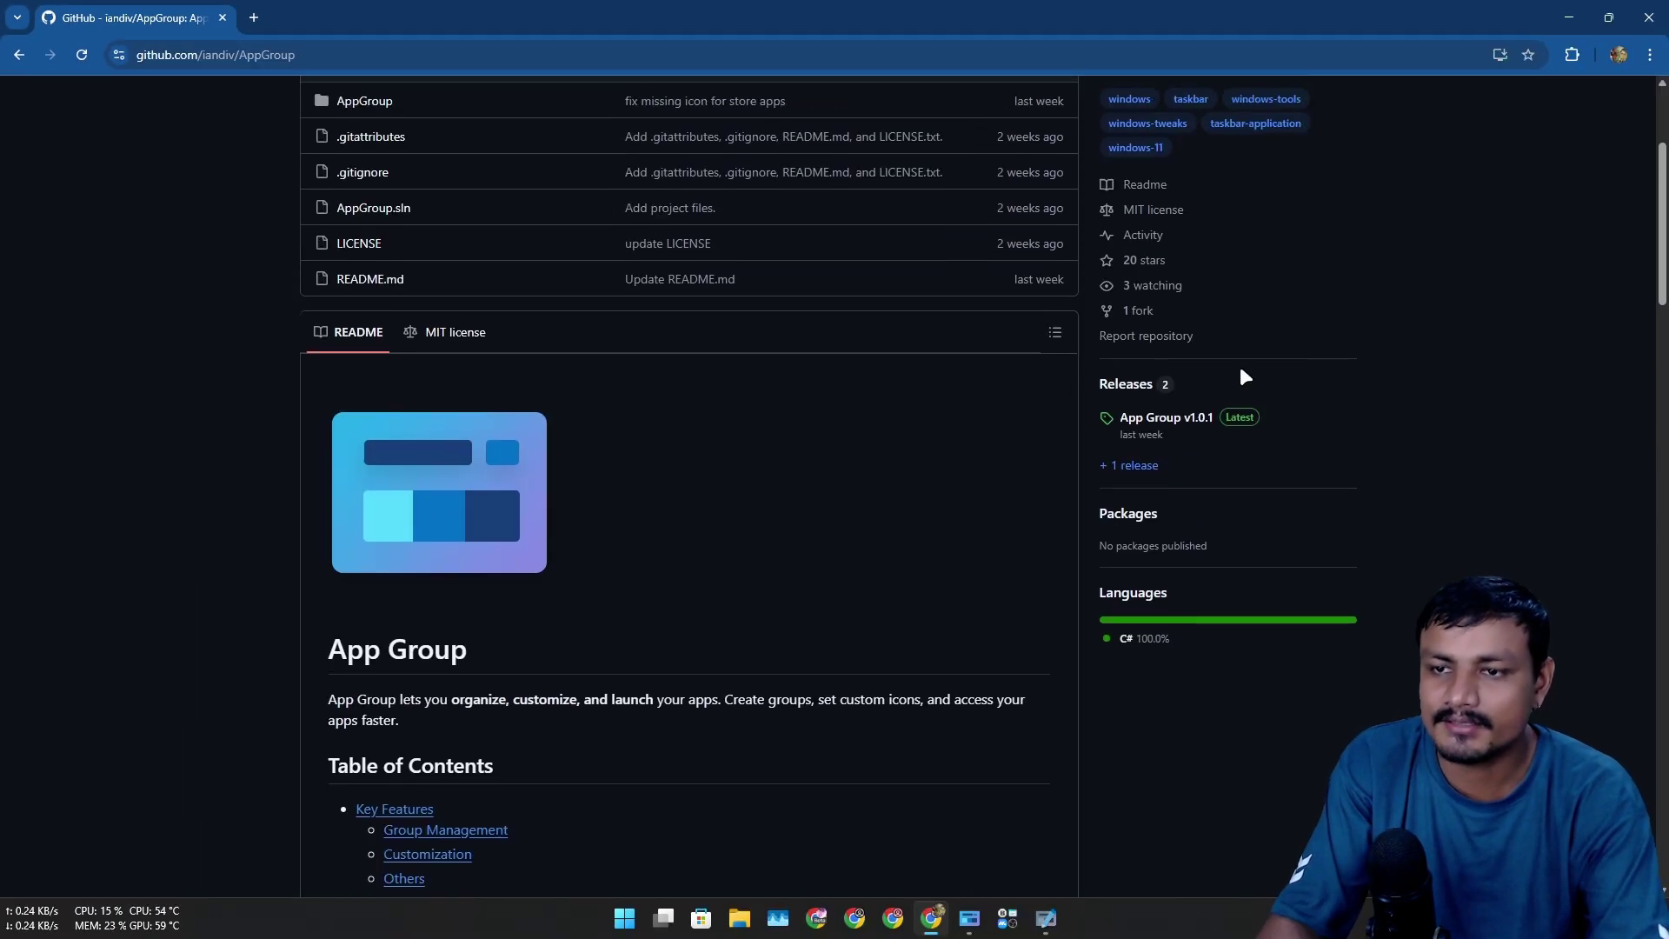
pyautogui.click(1139, 389)
pyautogui.scroll(-3, 539, 469)
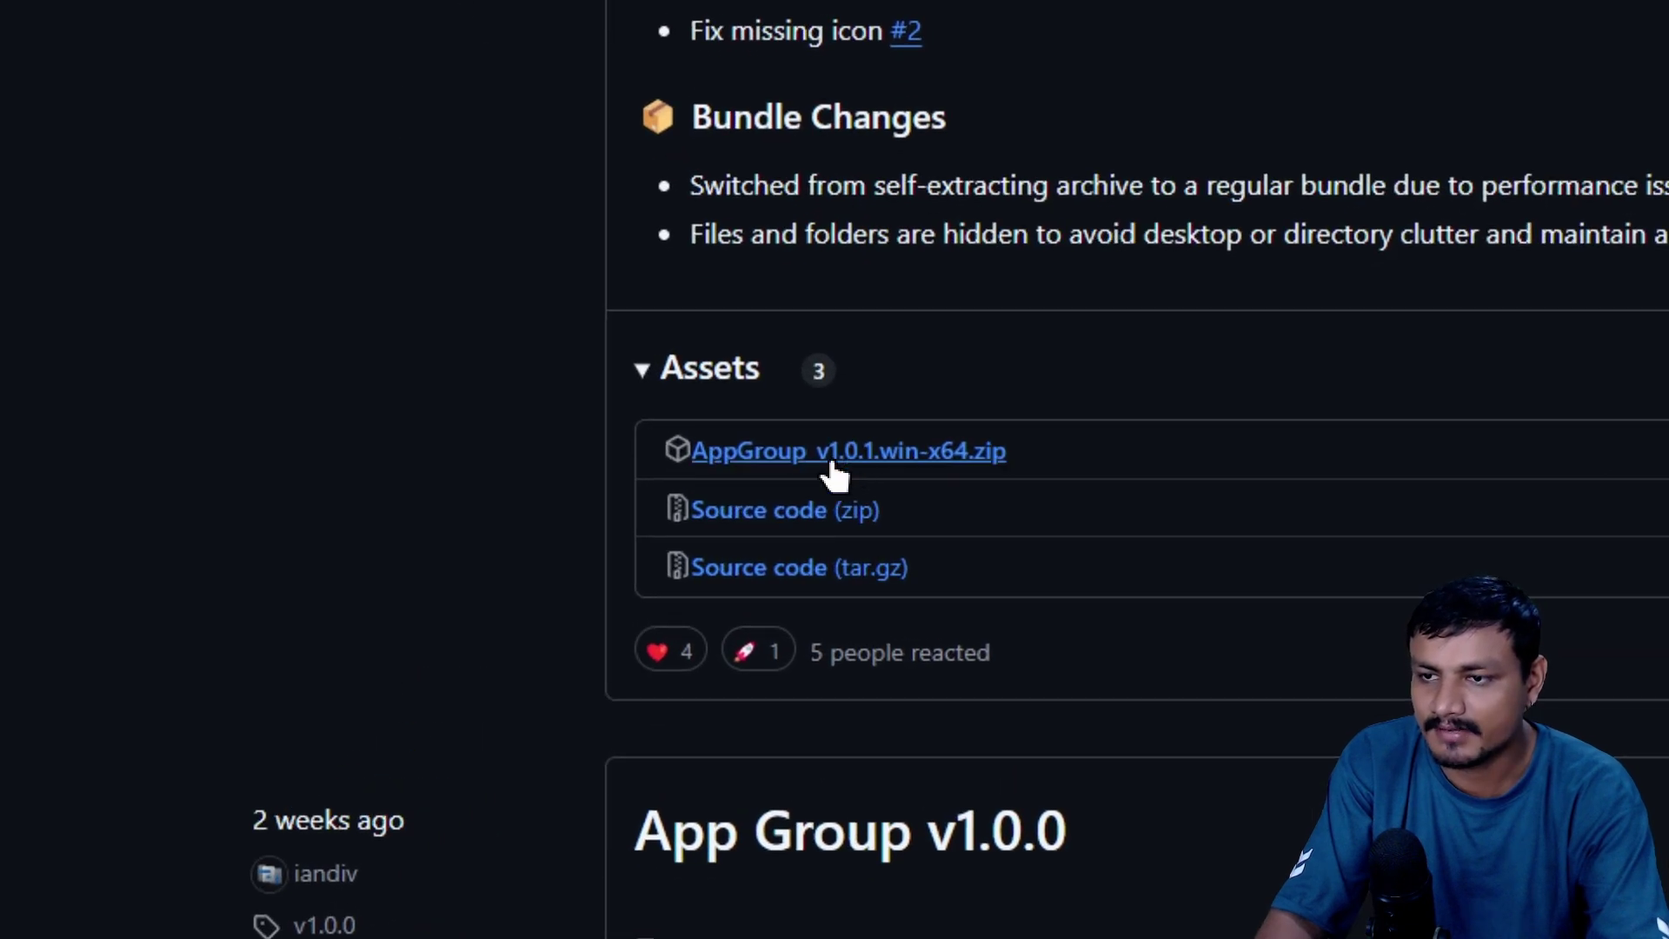
pyautogui.click(632, 482)
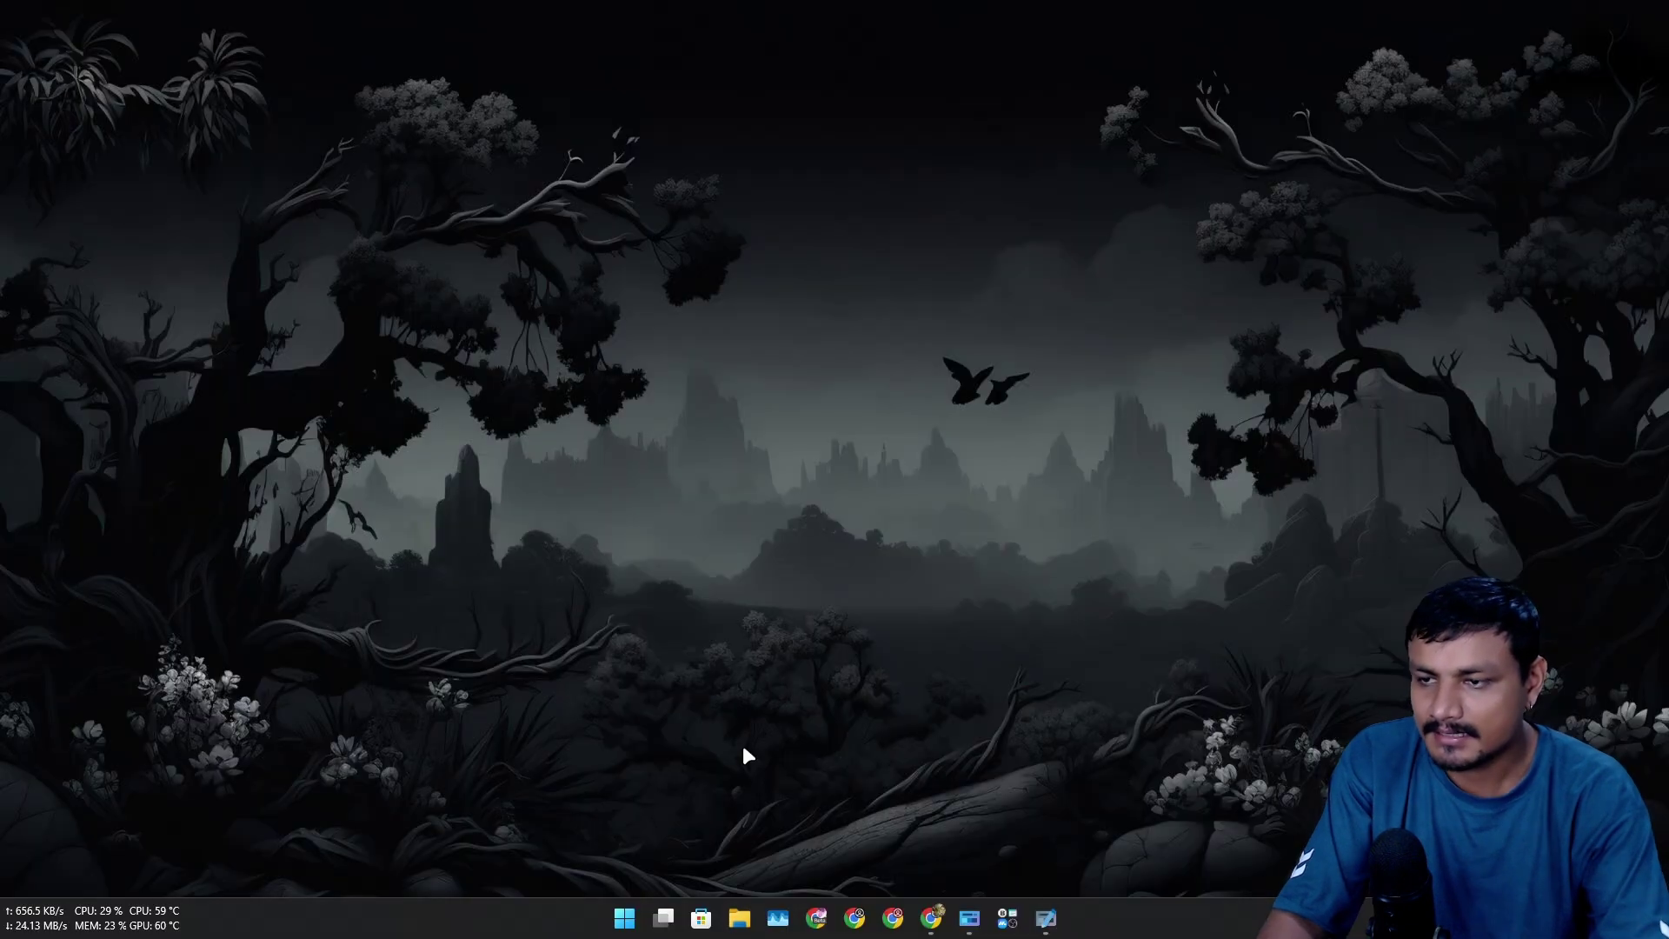
# Extract the AppGroup_v1.0.1.win-x64.zip archive in the Downloads folder into its own folder with NanaZip.
pyautogui.press('super+e')
pyautogui.click(547, 403)
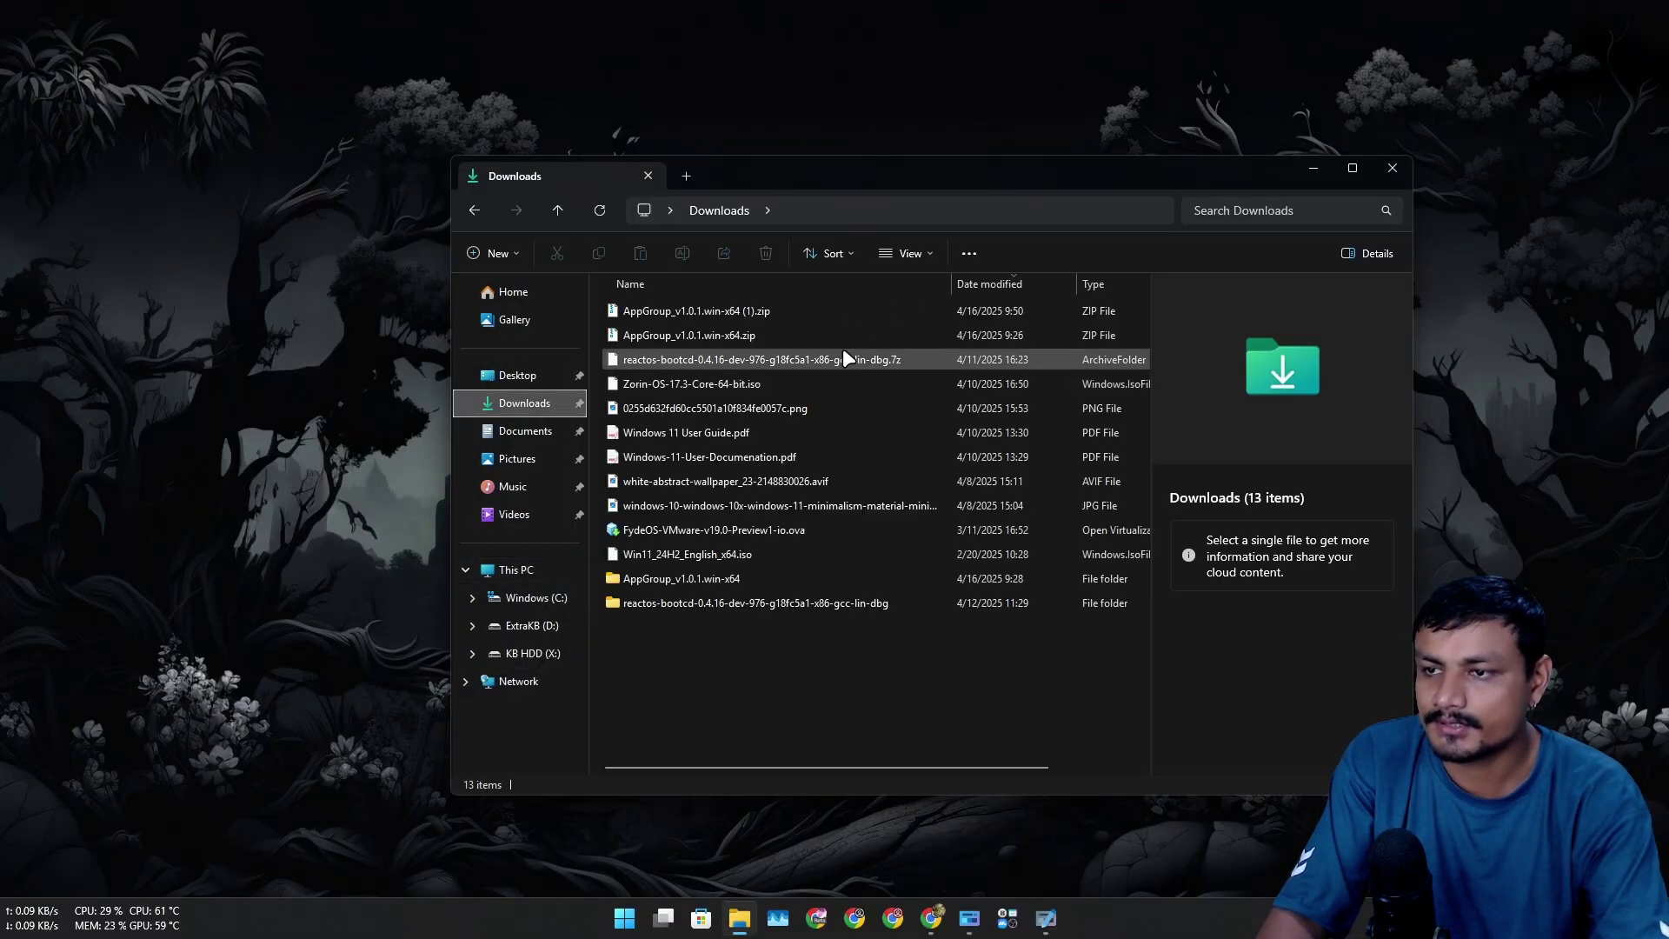
pyautogui.rightClick(678, 310)
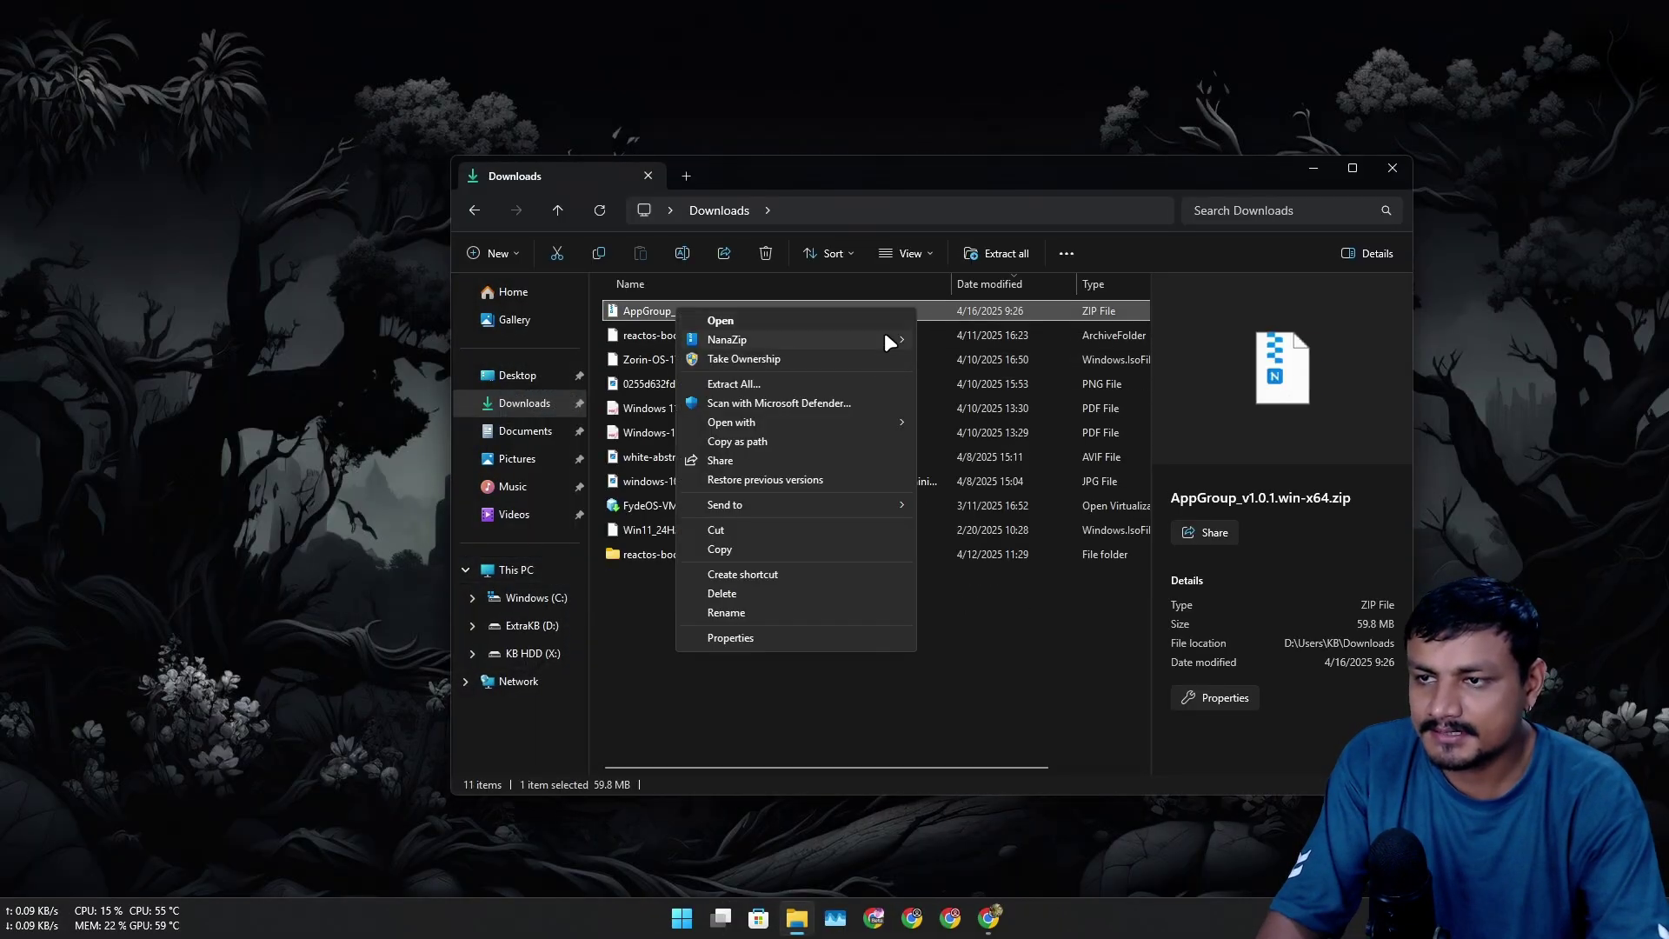
pyautogui.moveTo(884, 339)
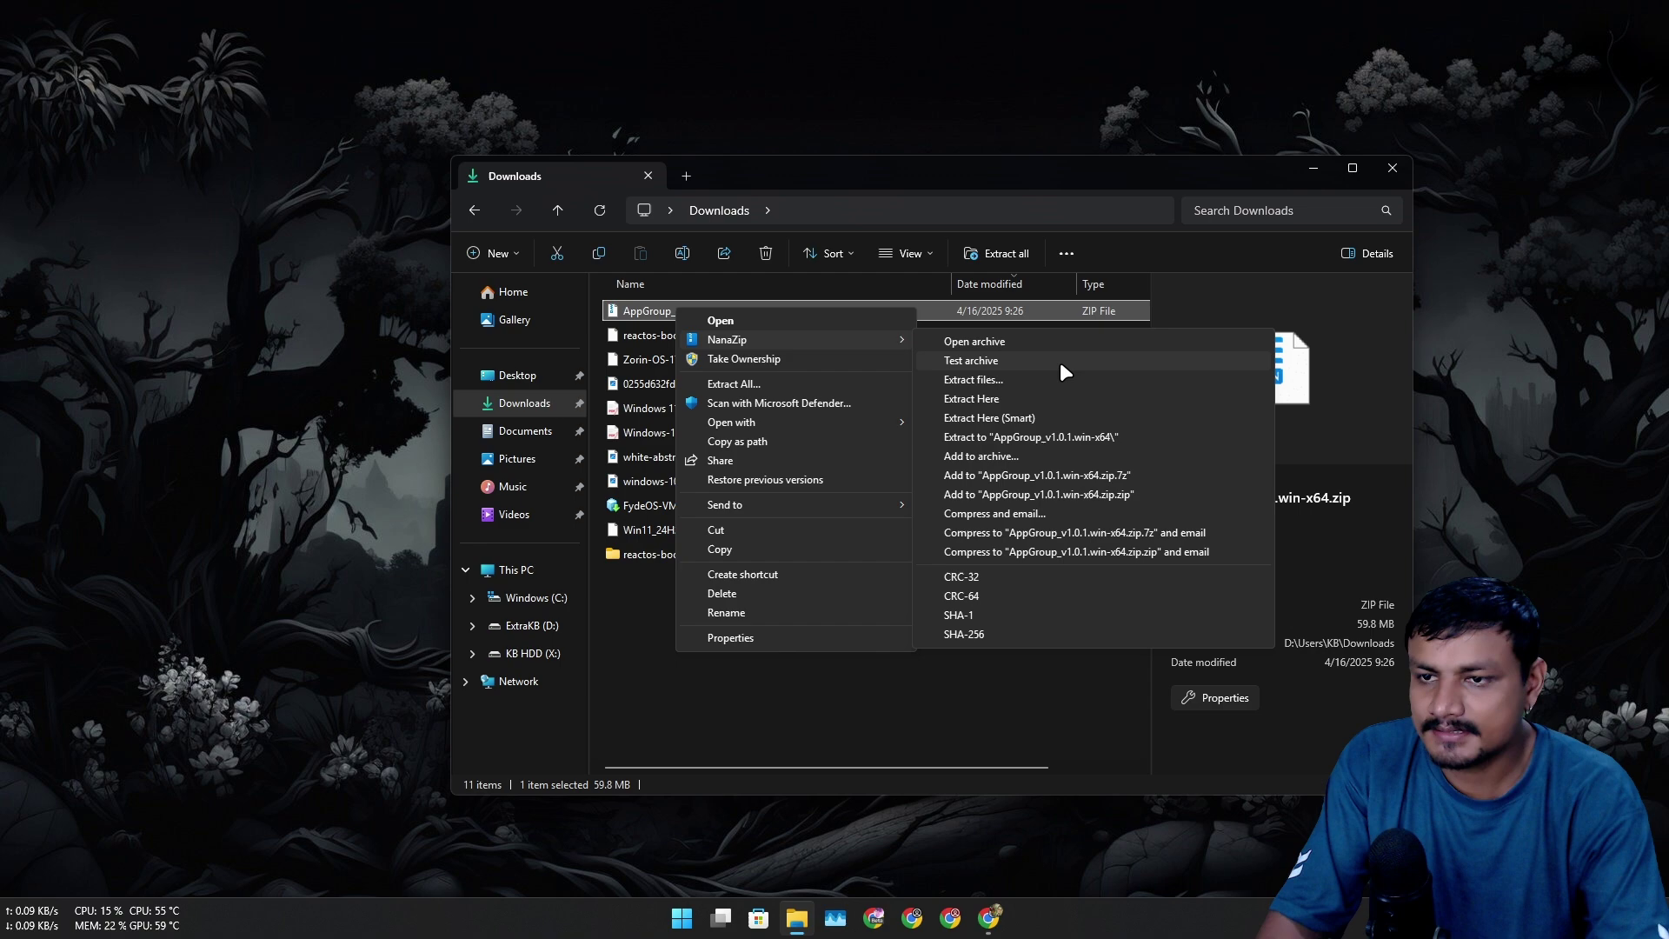
pyautogui.click(1047, 436)
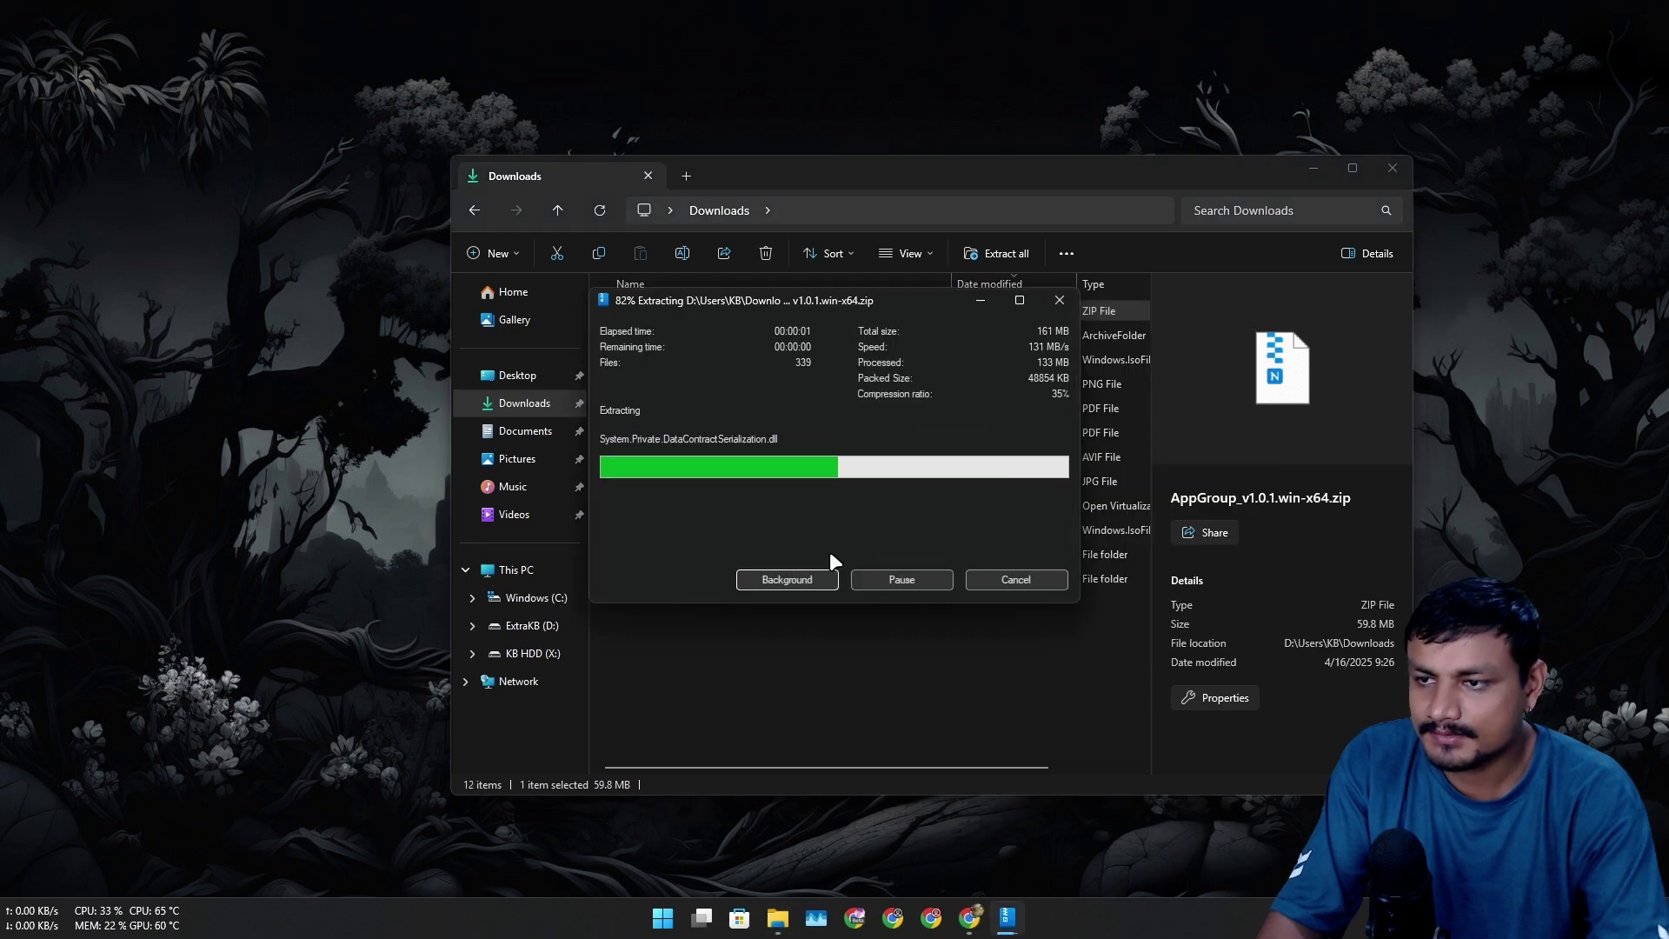
# Run AppGroup.exe from the extracted AppGroup_v1.0.1.win-x64 folder and minimize the file window.
pyautogui.doubleClick(711, 580)
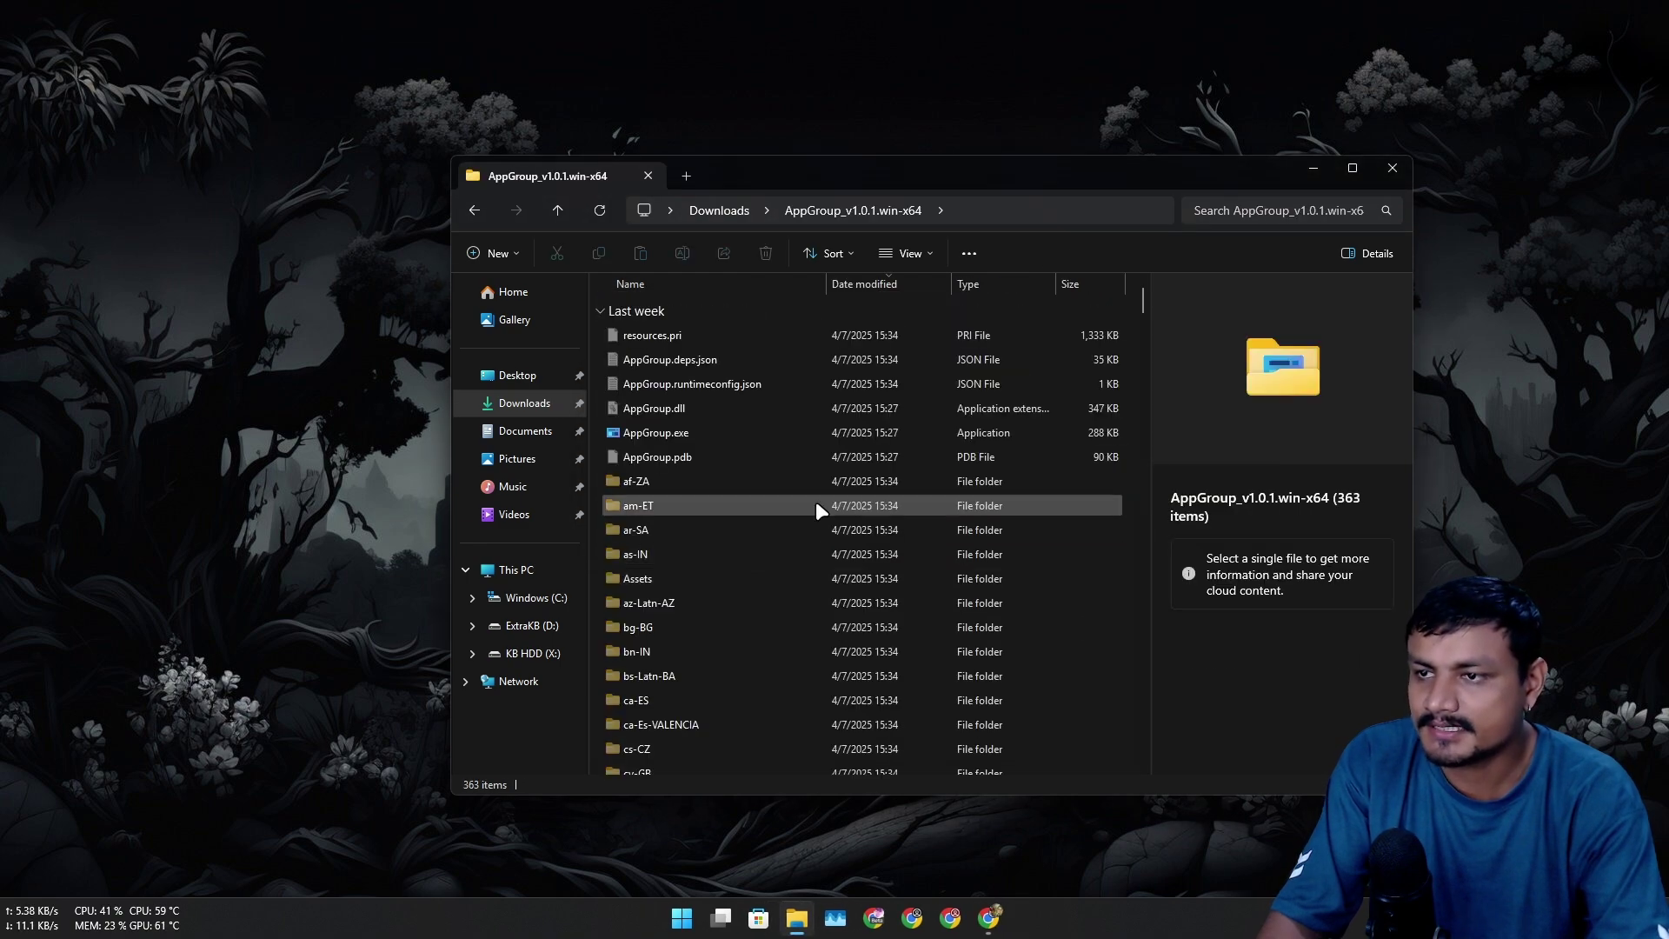
pyautogui.click(671, 434)
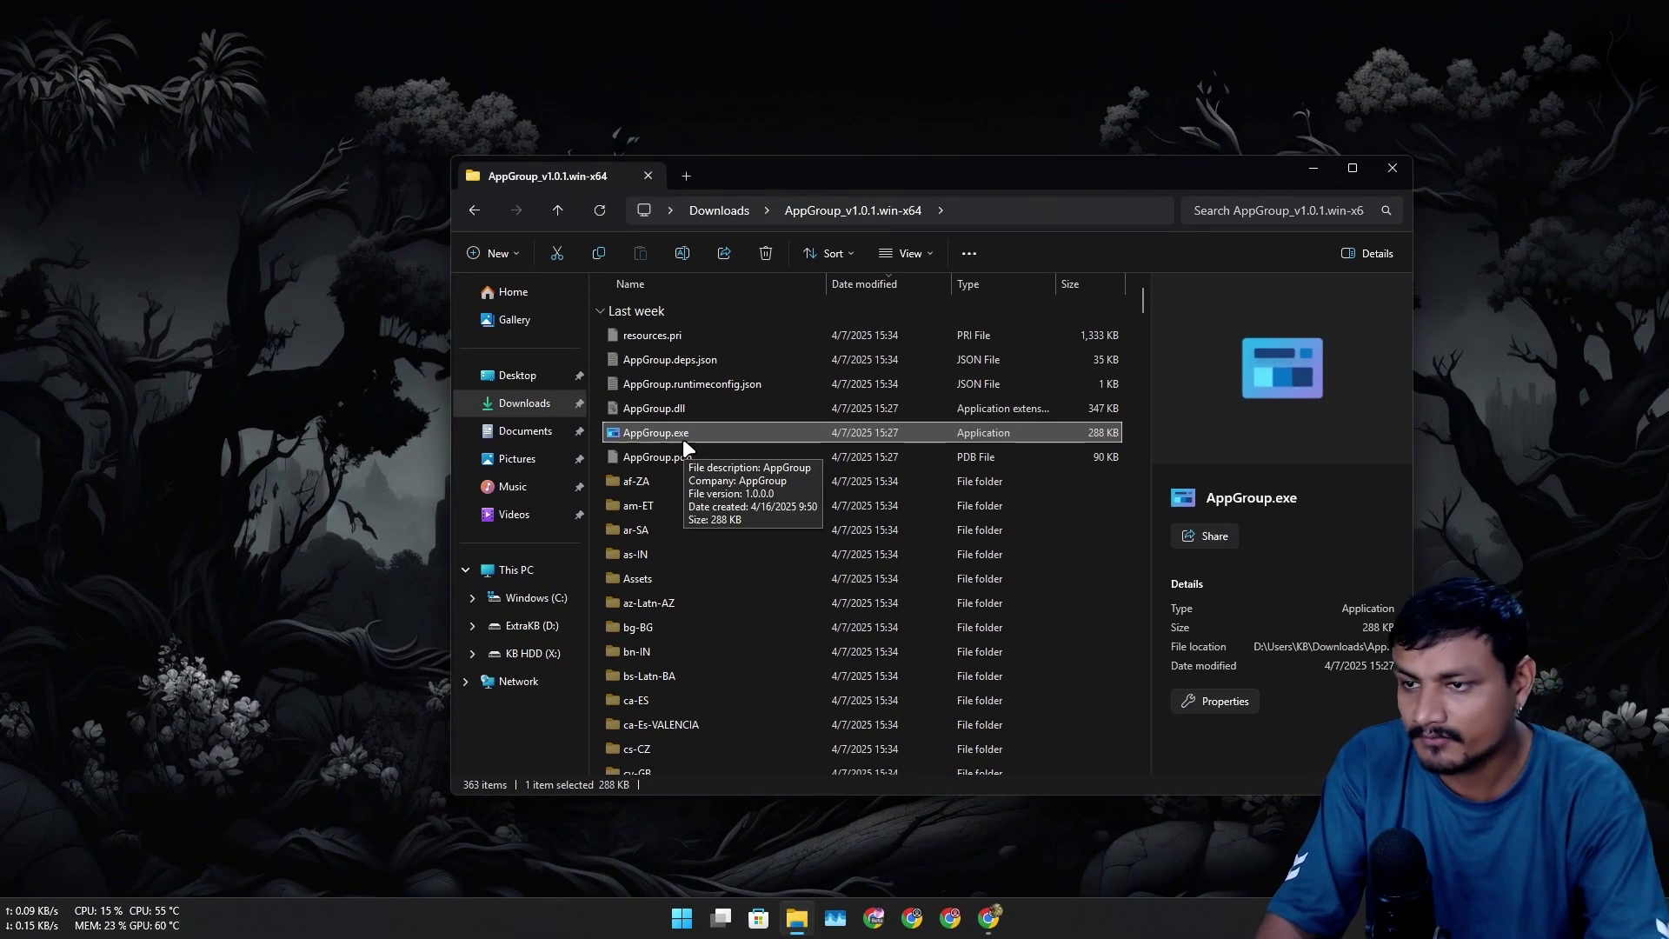
pyautogui.doubleClick(684, 439)
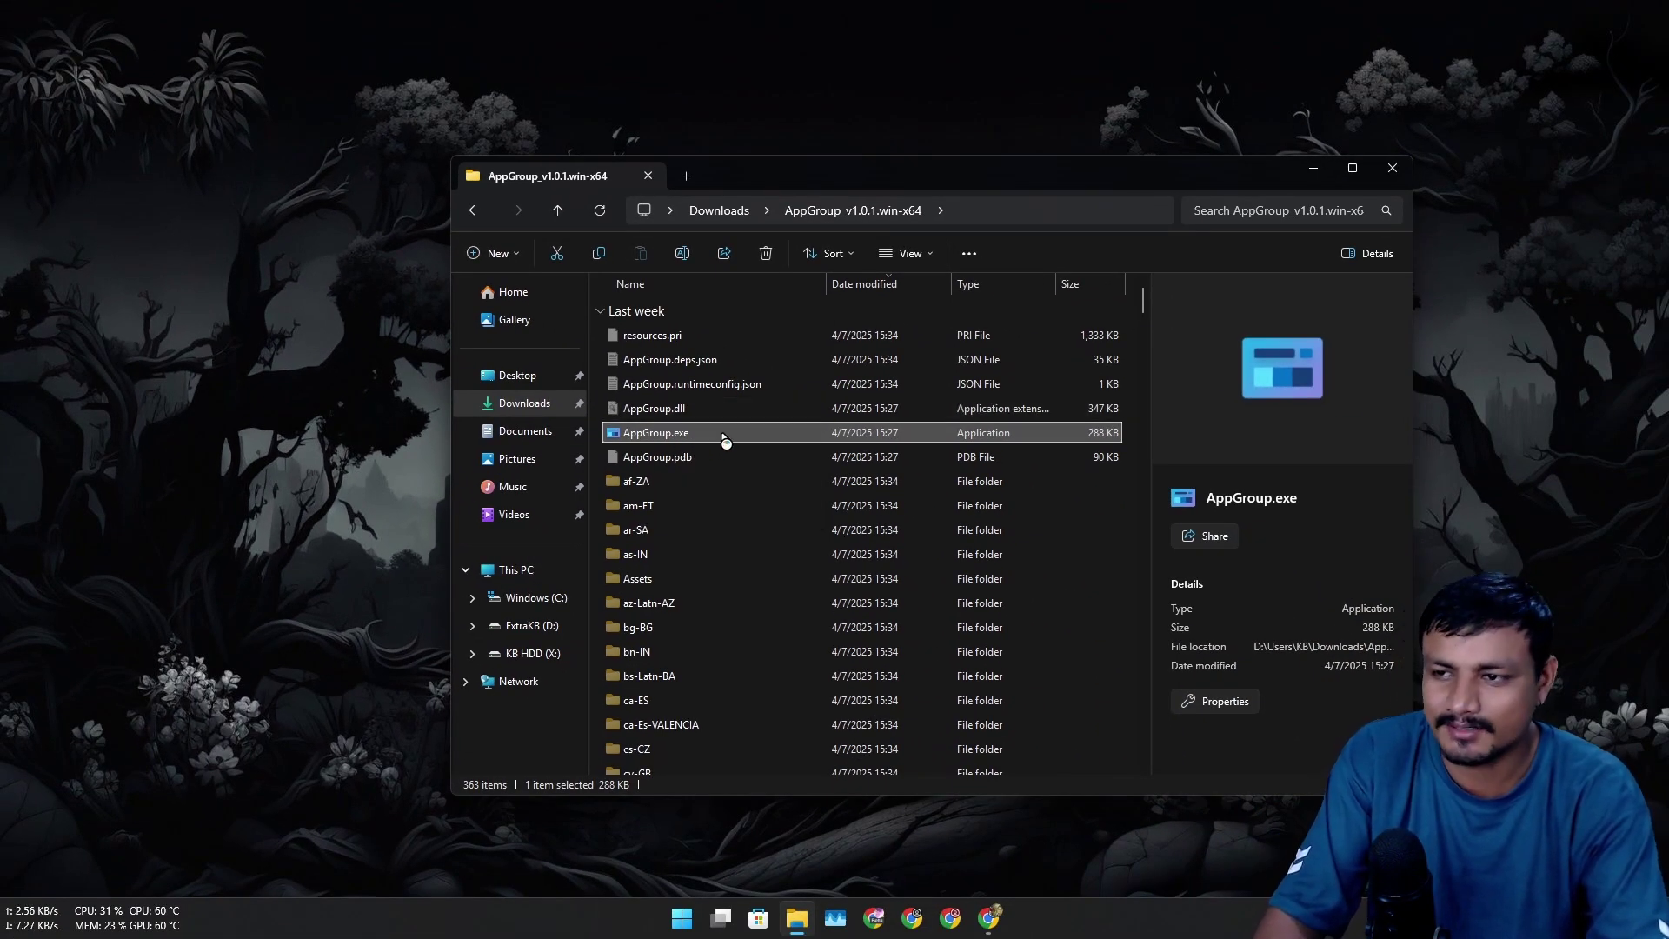
pyautogui.click(1309, 170)
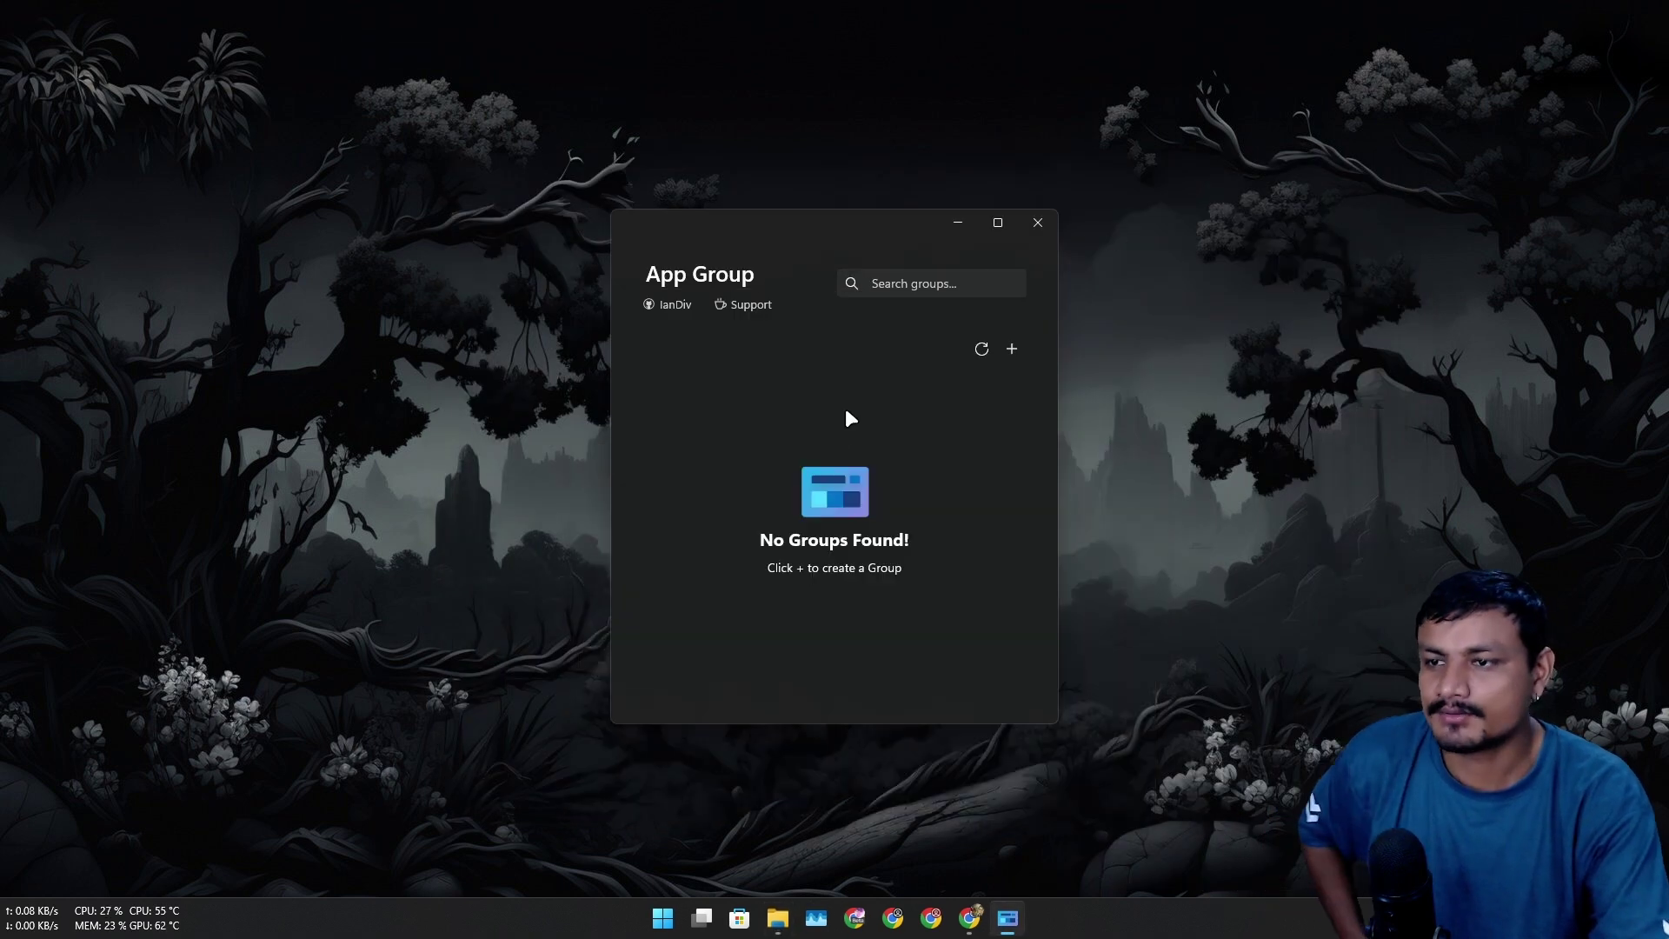
# Create a new app group and name it Apps.
pyautogui.moveTo(753, 240)
pyautogui.mouseDown()
pyautogui.moveTo(732, 241)
pyautogui.moveTo(741, 230)
pyautogui.mouseUp()
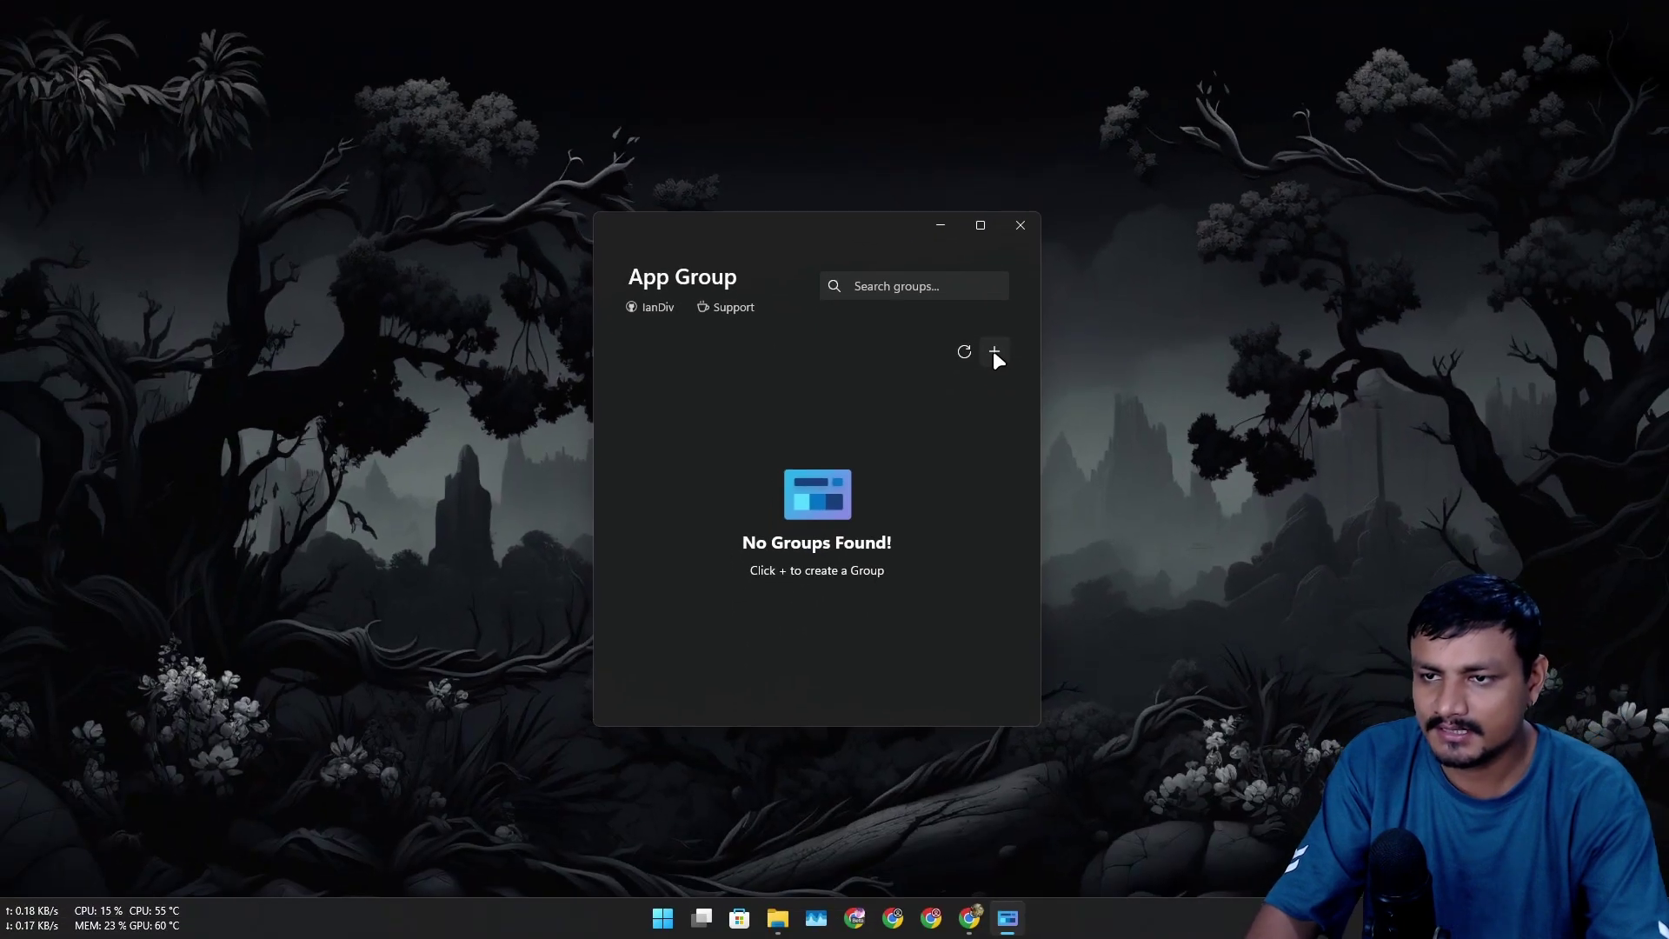
pyautogui.click(995, 352)
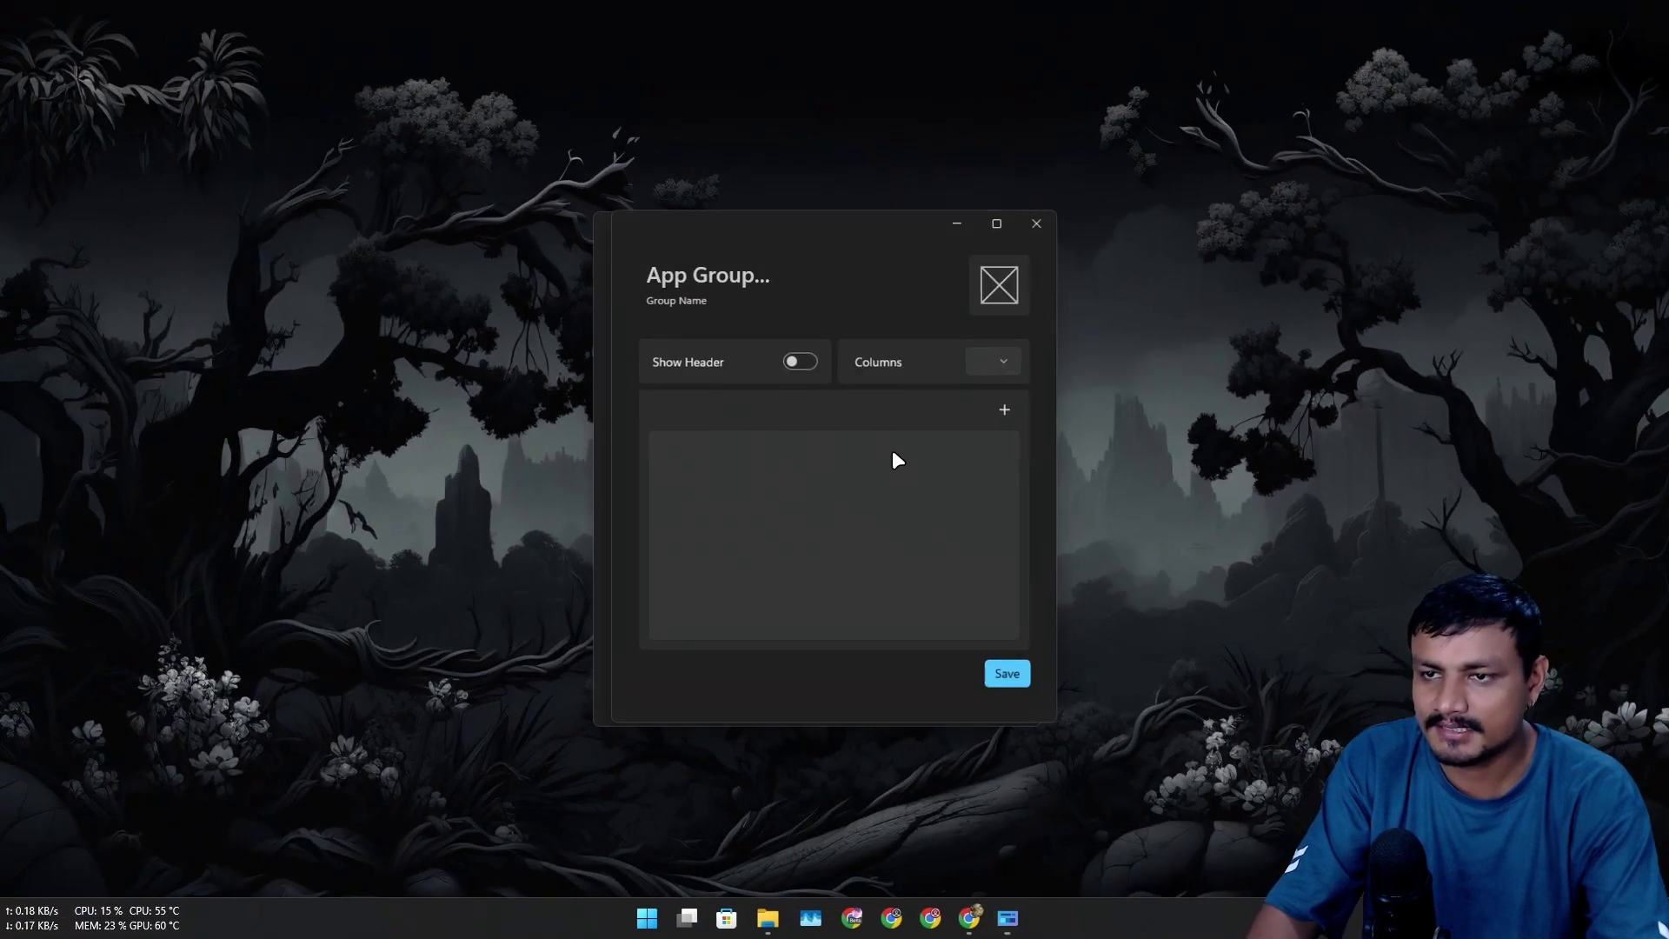
pyautogui.click(745, 286)
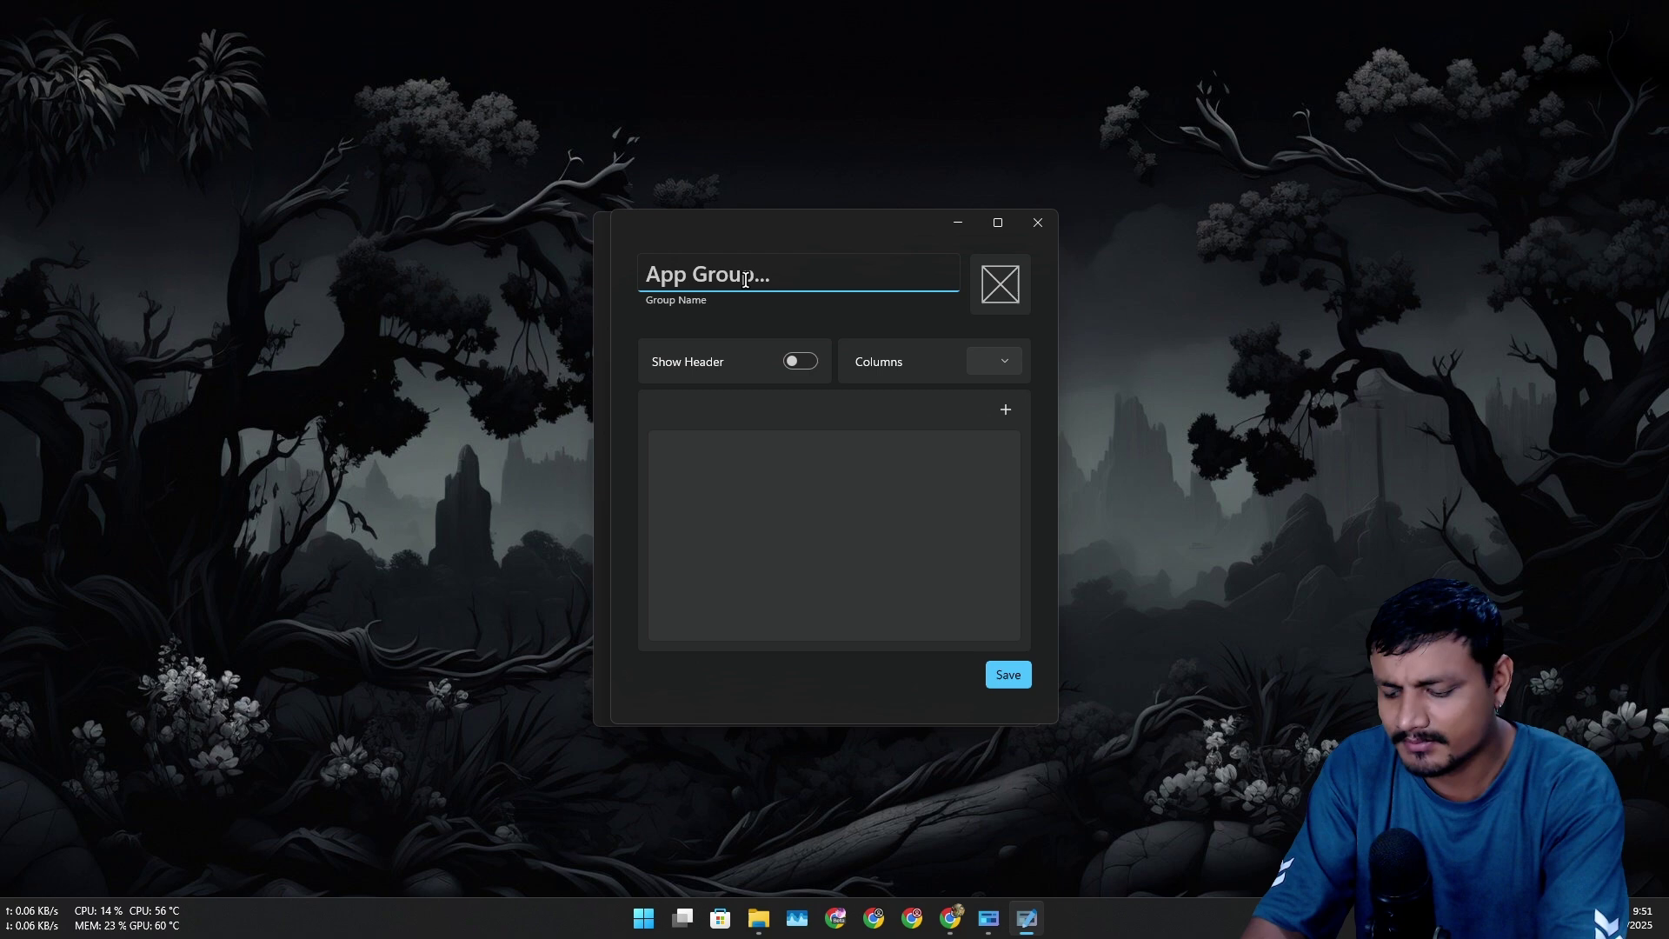
pyautogui.write('Apps')
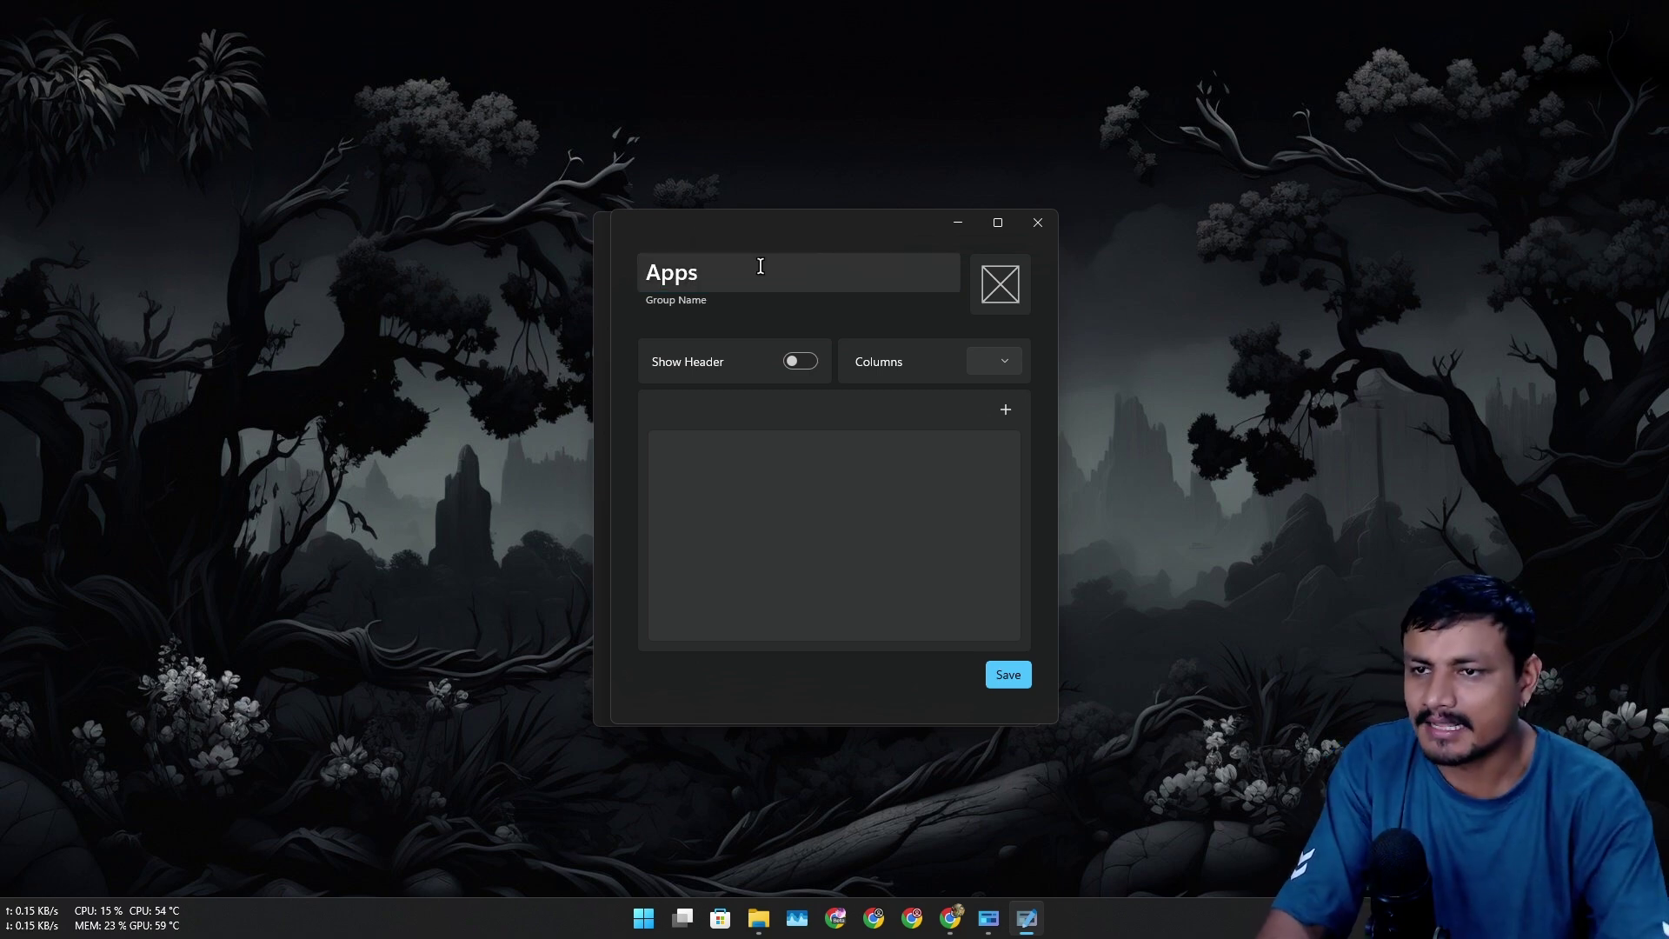
pyautogui.click(807, 422)
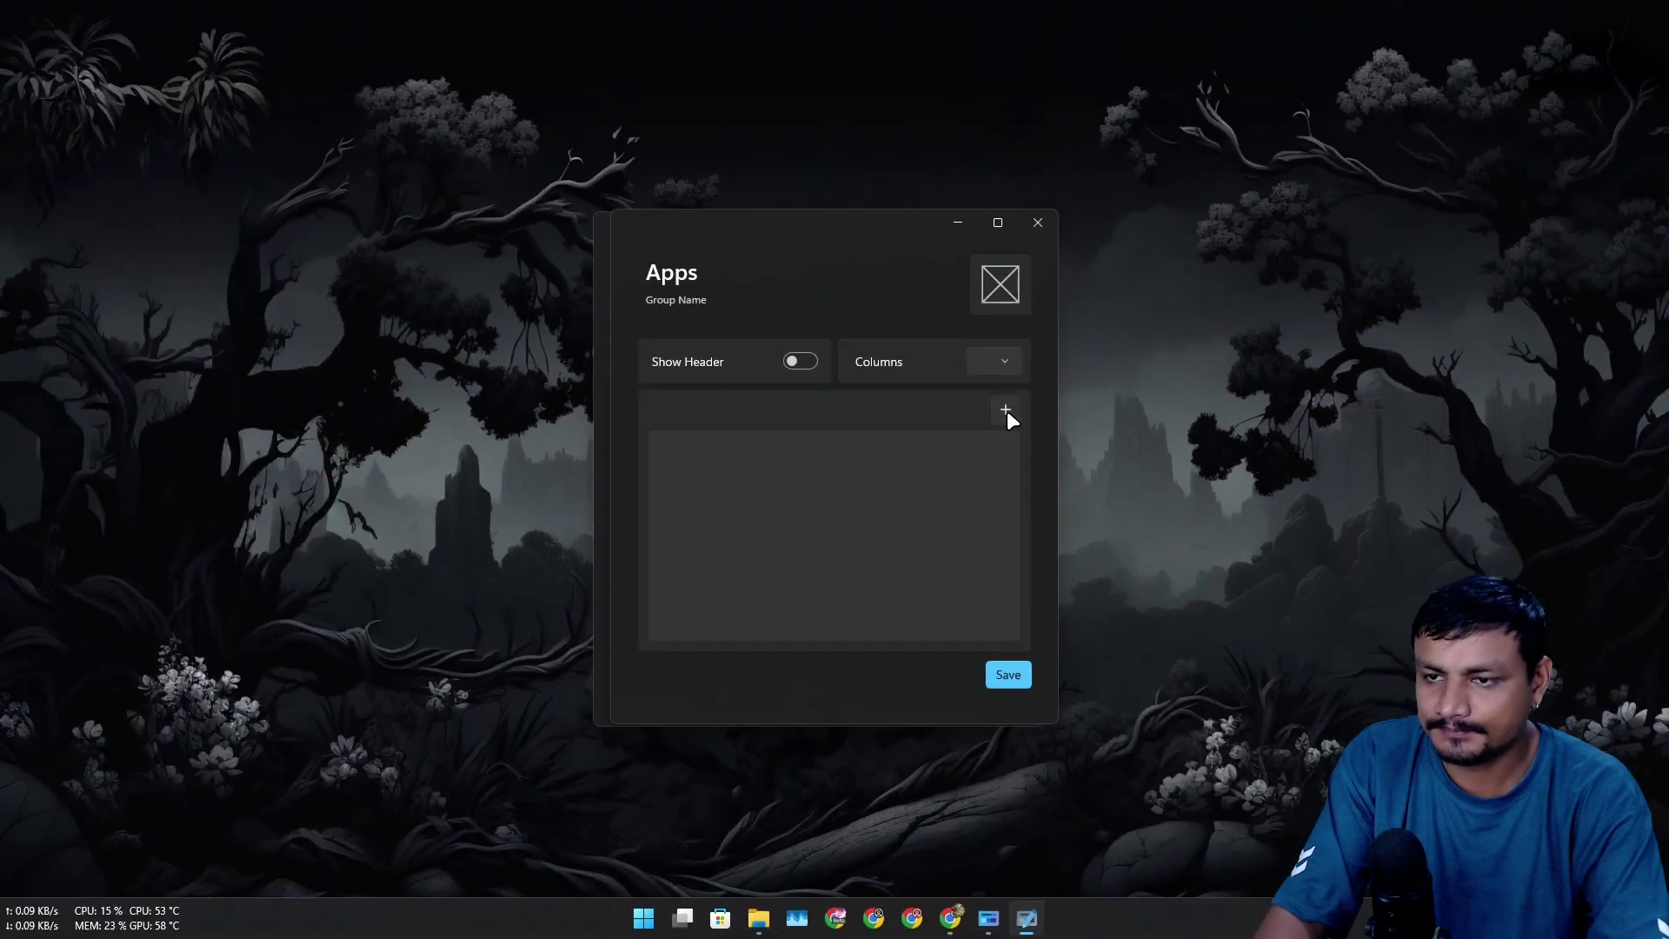
# Show the desktop icons and try adding a desktop shortcut to the Apps group's item list.
pyautogui.click(1006, 410)
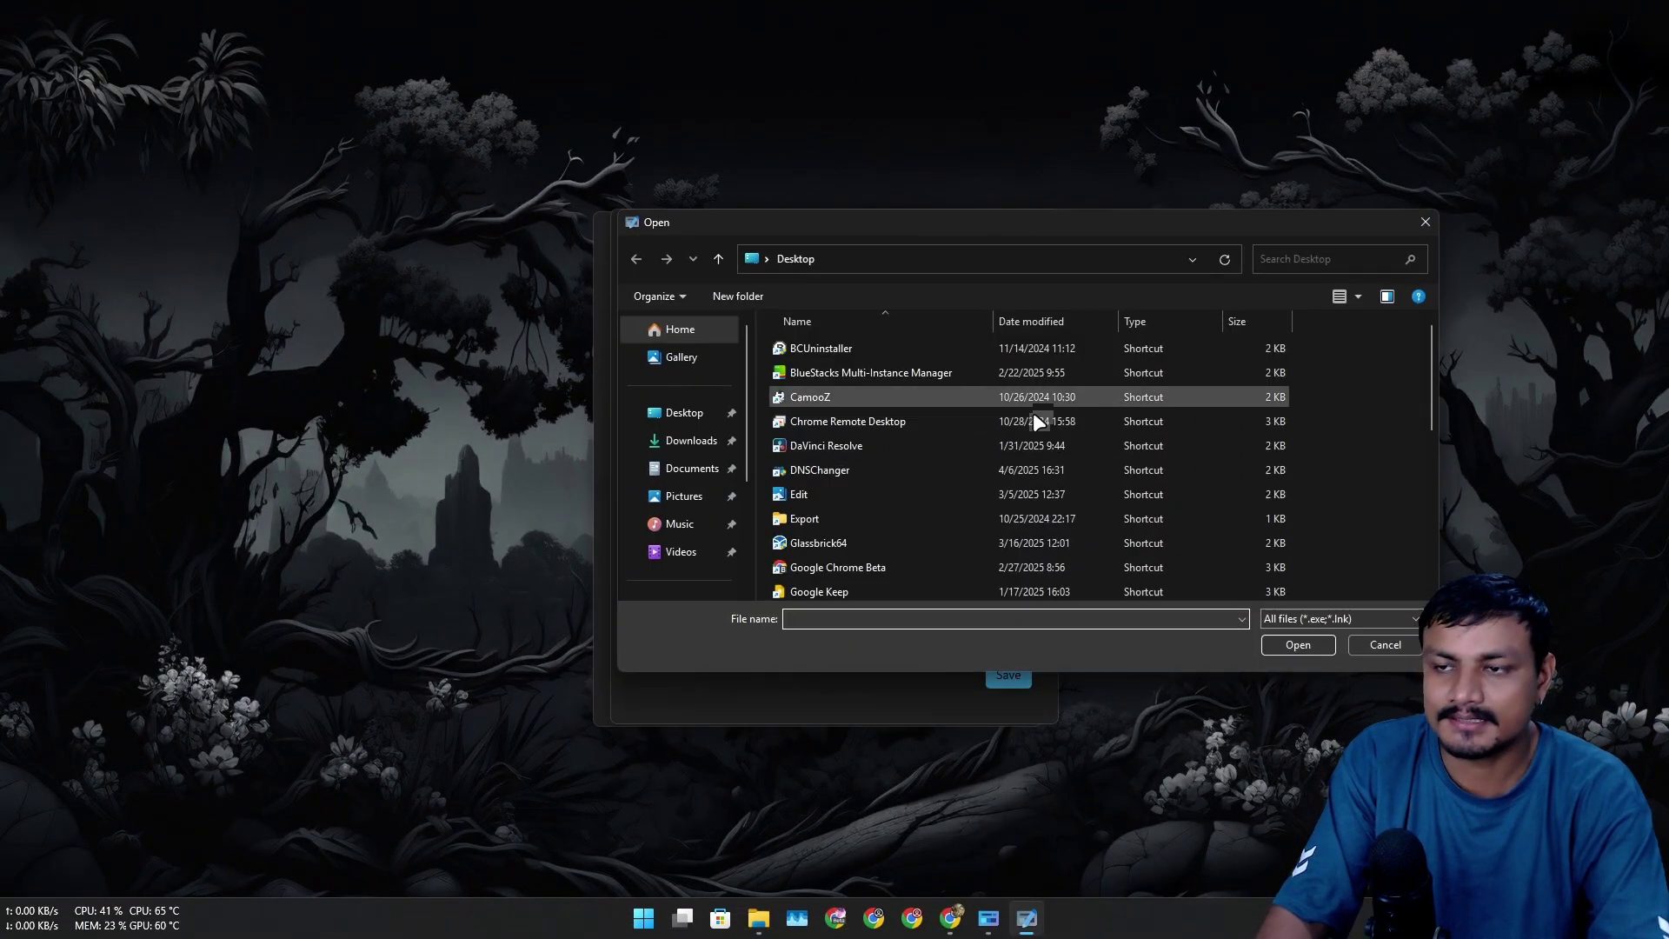
pyautogui.click(1425, 223)
pyautogui.rightClick(247, 244)
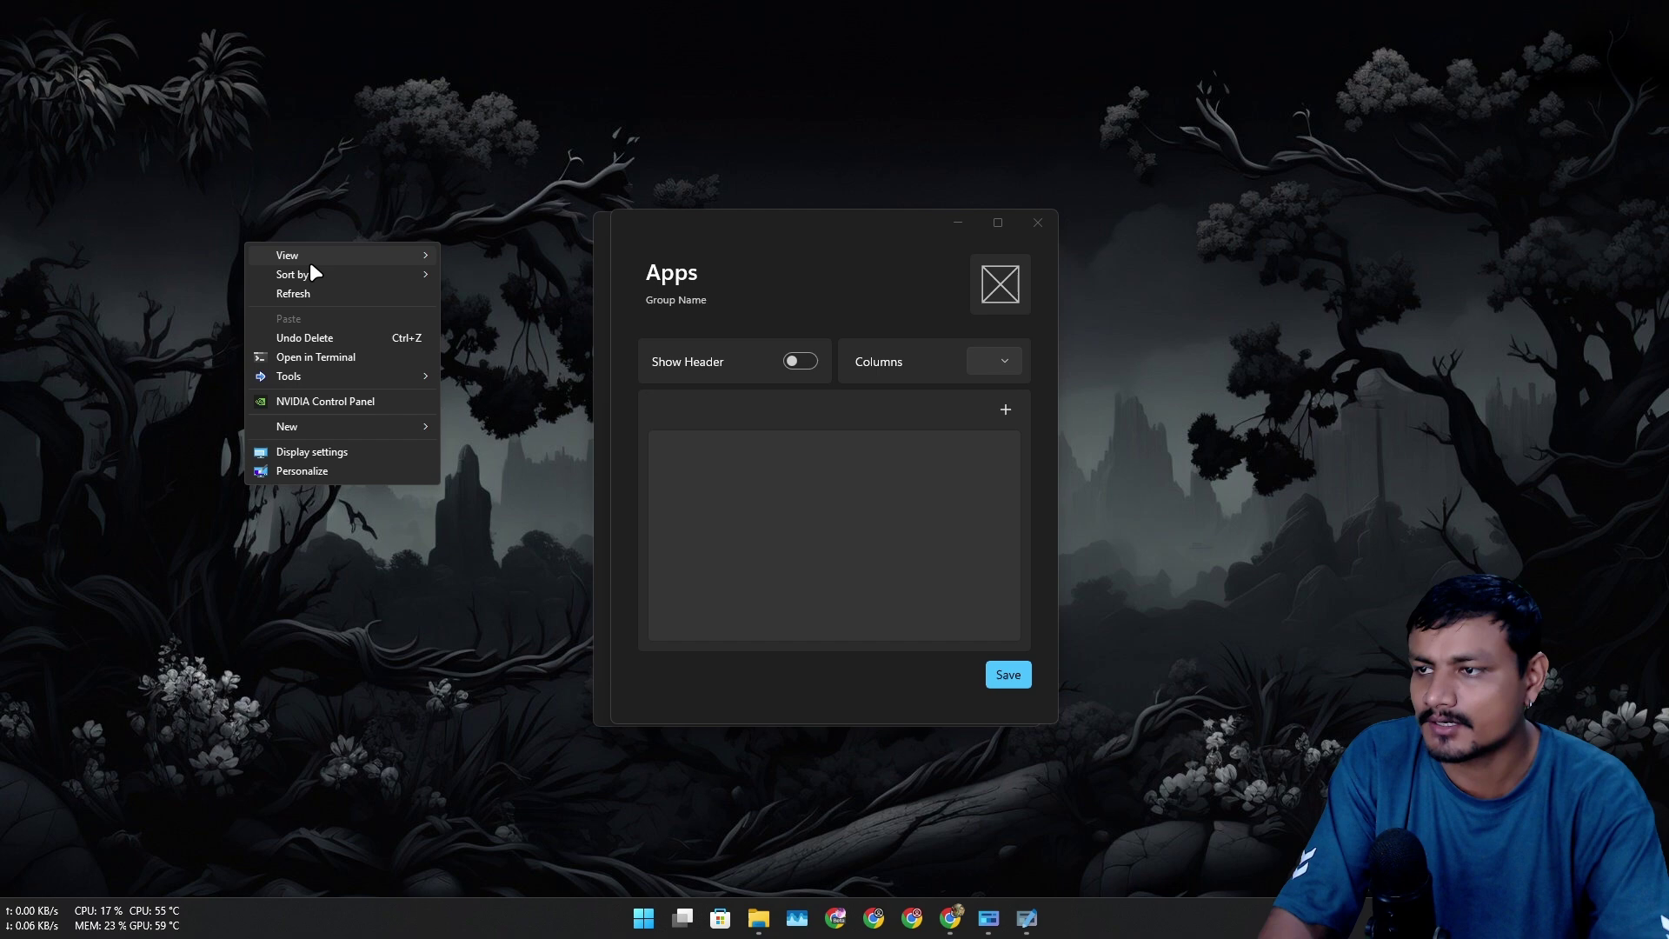
pyautogui.moveTo(309, 263)
pyautogui.click(533, 363)
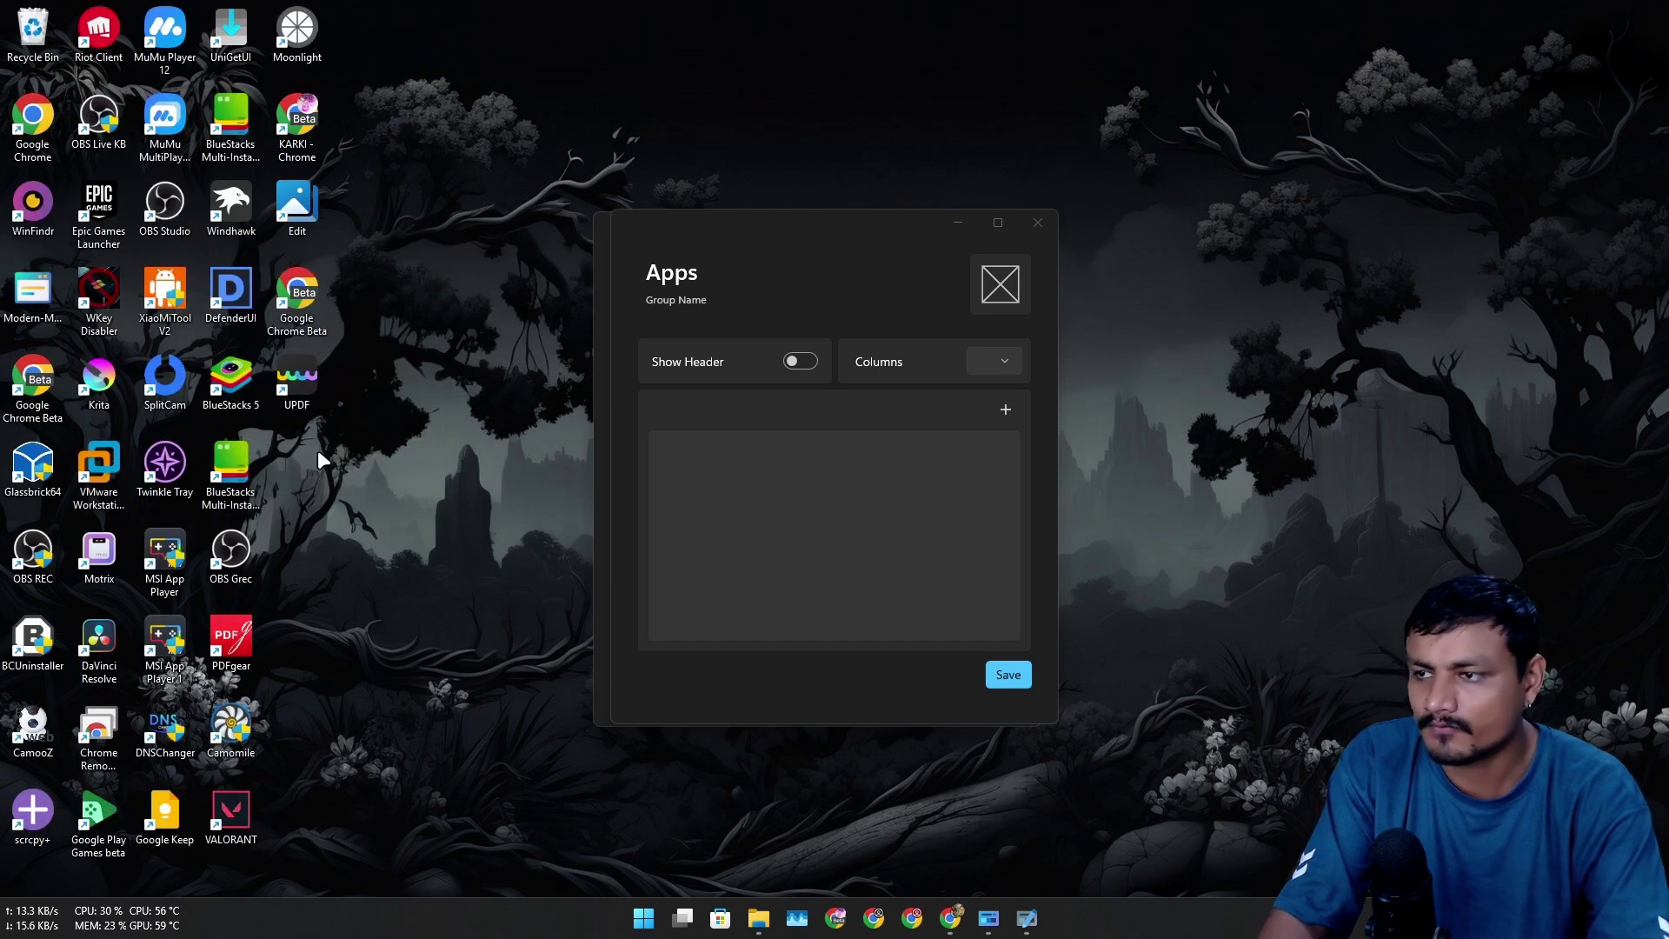
pyautogui.moveTo(741, 487); pyautogui.dragTo(756, 487)
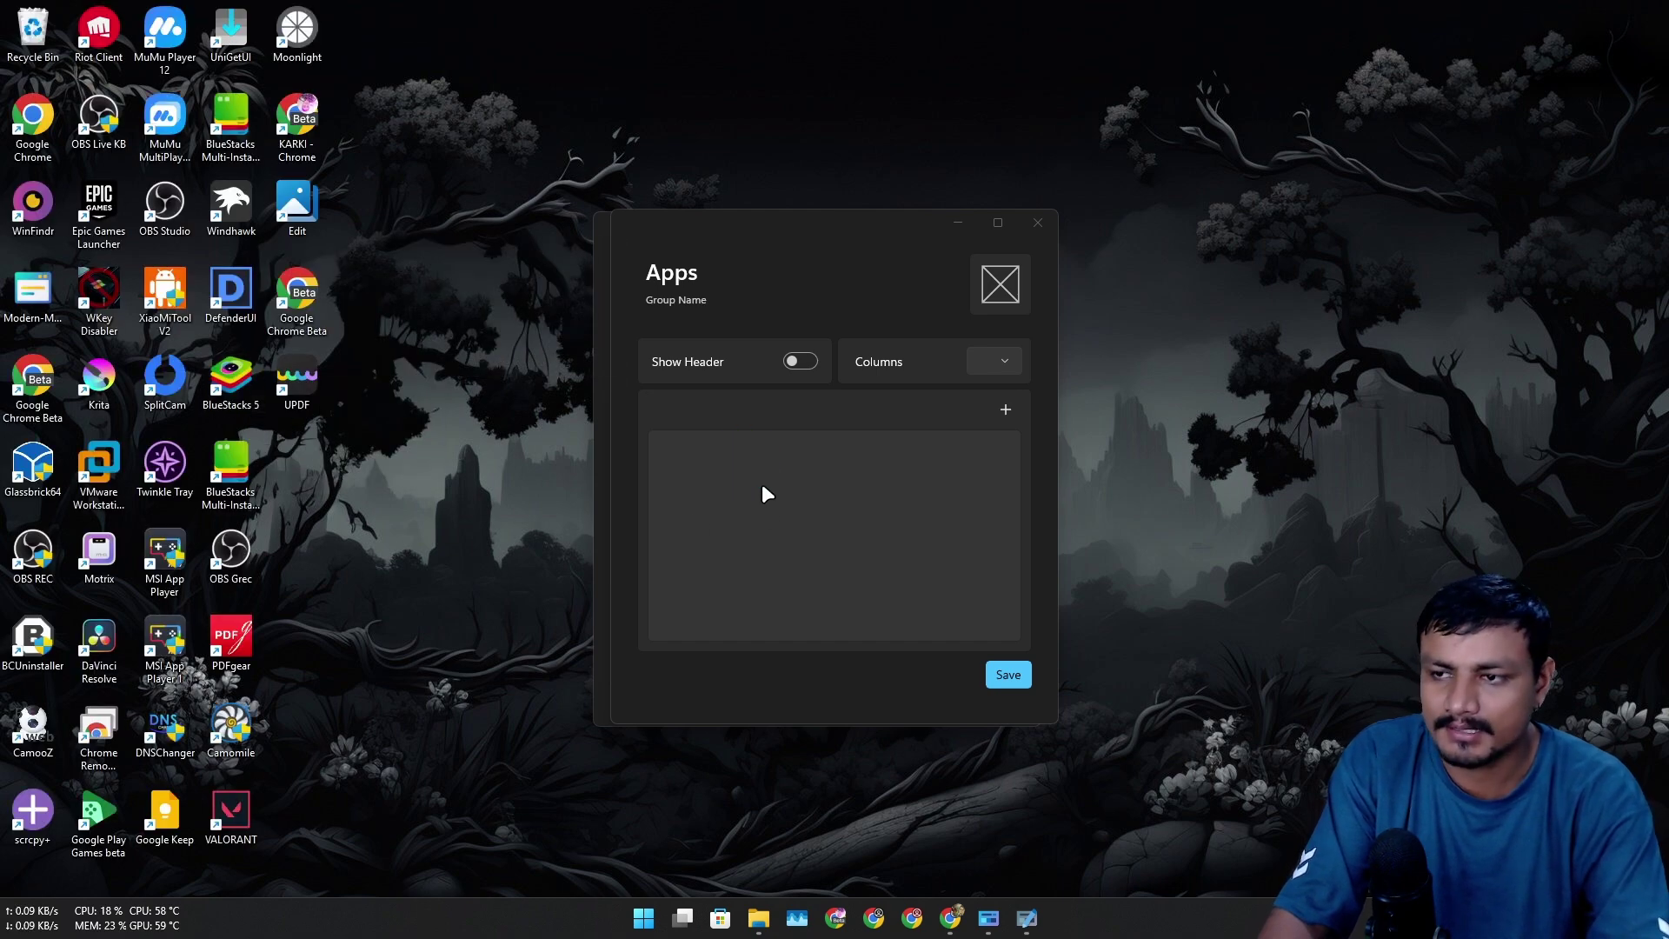
pyautogui.click(996, 455)
# Hide the desktop icons.
pyautogui.rightClick(425, 247)
pyautogui.moveTo(474, 253)
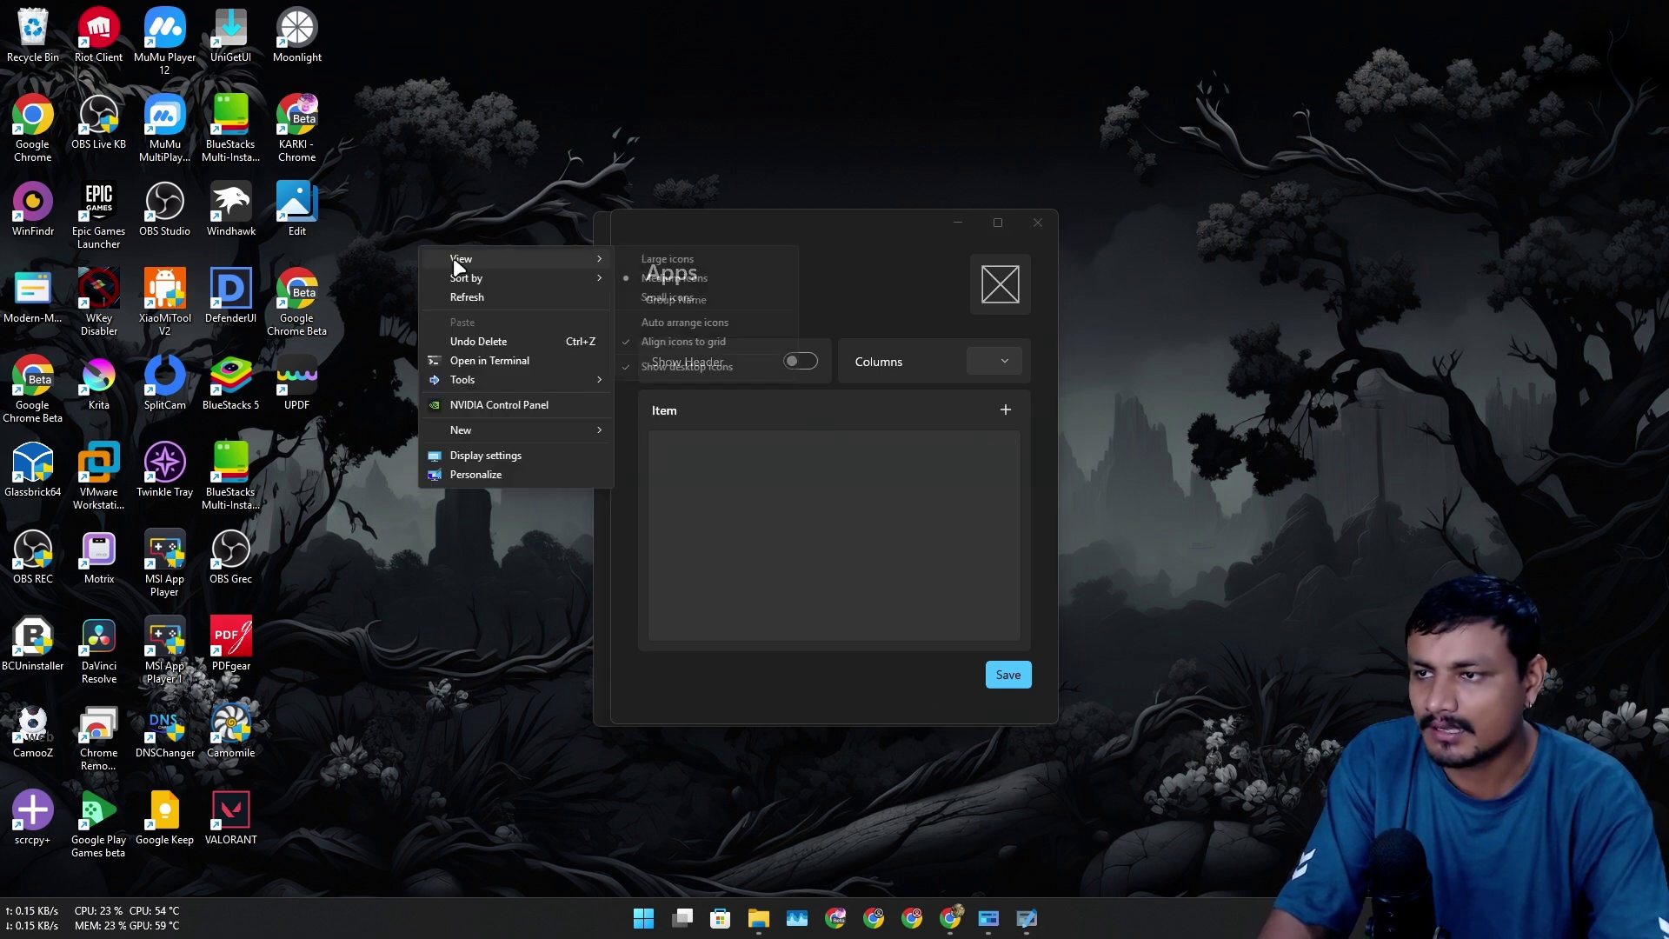
pyautogui.click(728, 367)
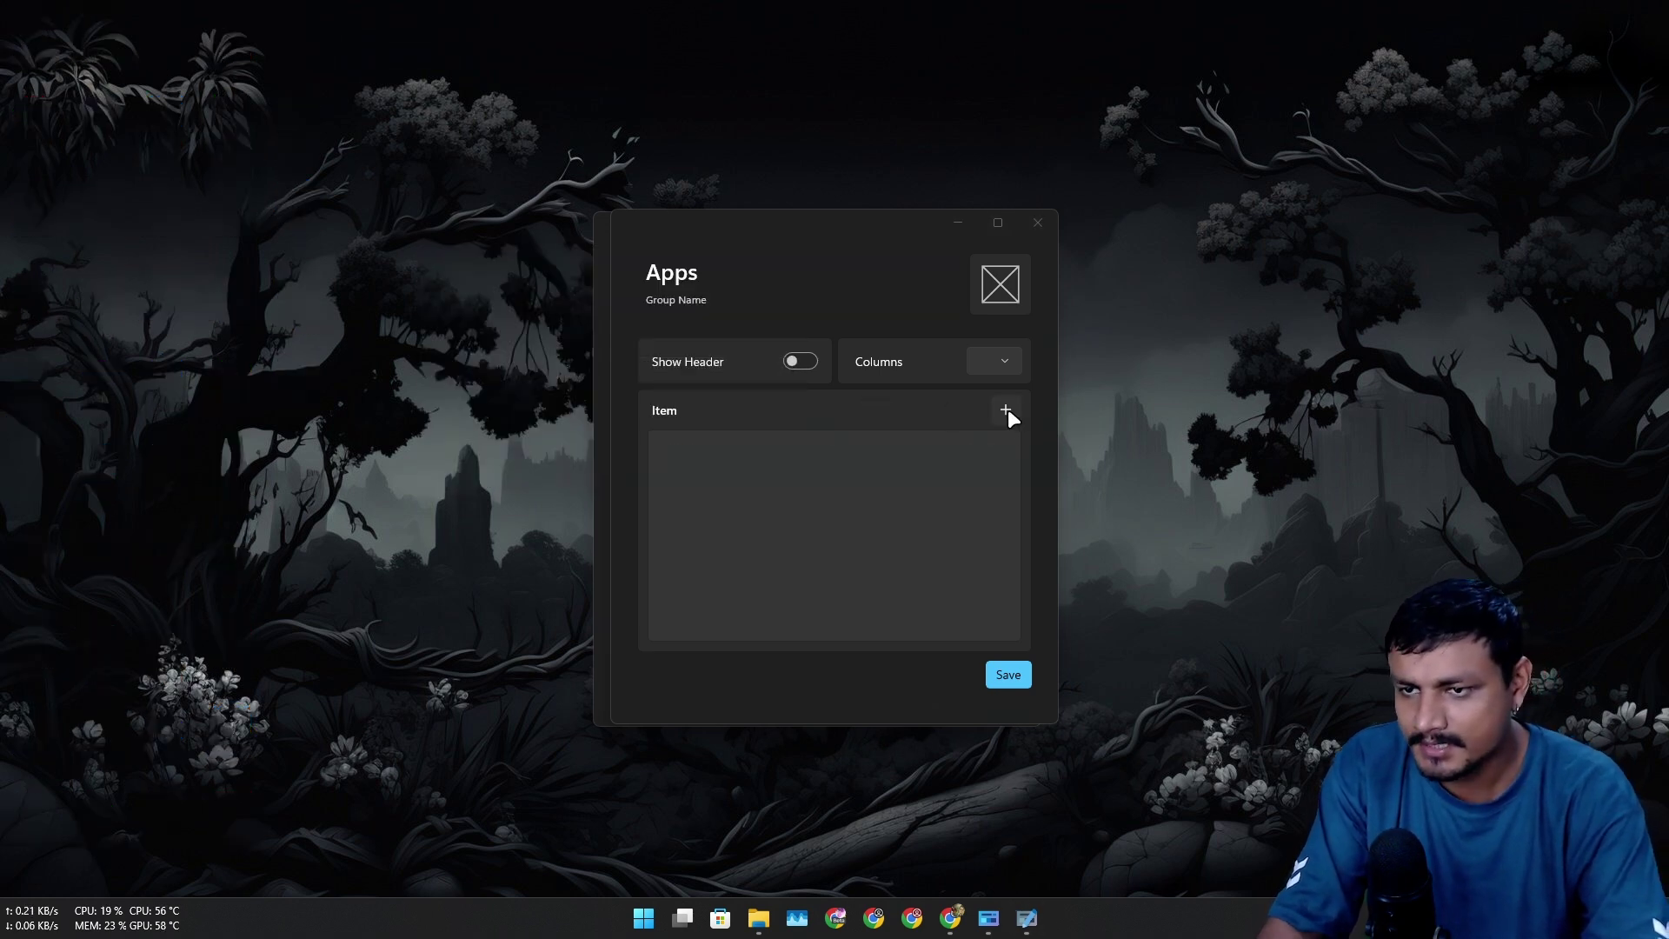
# Browse for items to add to the group, selecting the DaVinci Resolve, Chrome Remote Desktop and Google Chrome Beta shortcuts.
pyautogui.click(1006, 410)
pyautogui.click(835, 445)
pyautogui.keyDown('shift'); pyautogui.click(849, 419); pyautogui.keyUp('shift')
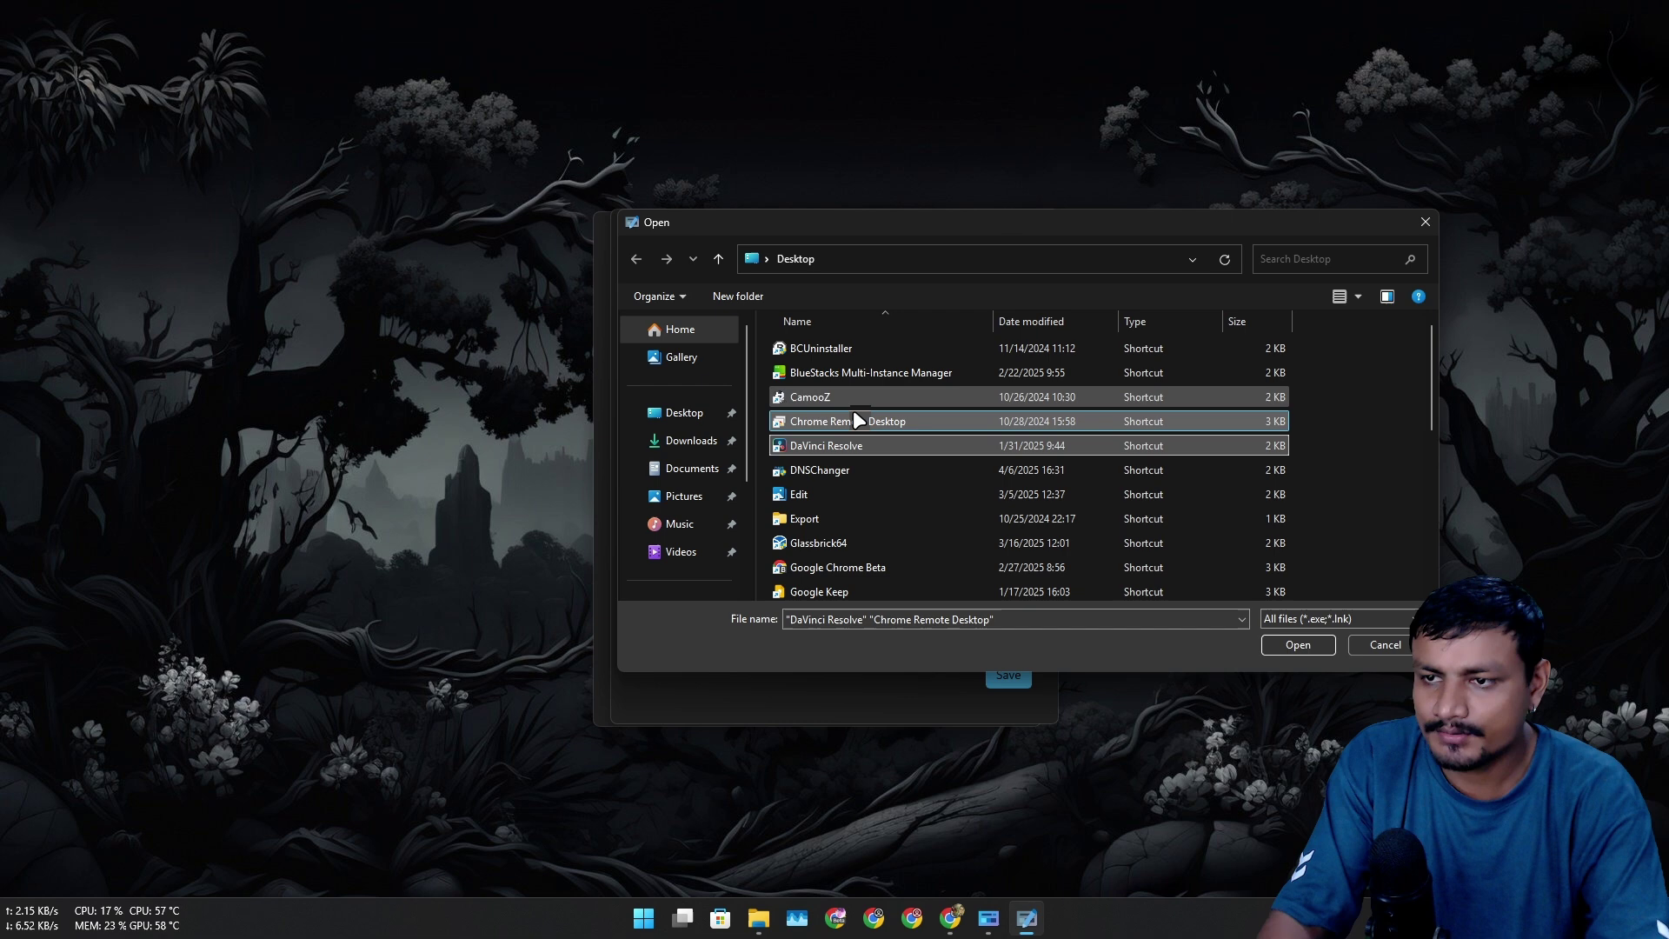
pyautogui.scroll(-1, 889, 502)
pyautogui.scroll(-2, 888, 503)
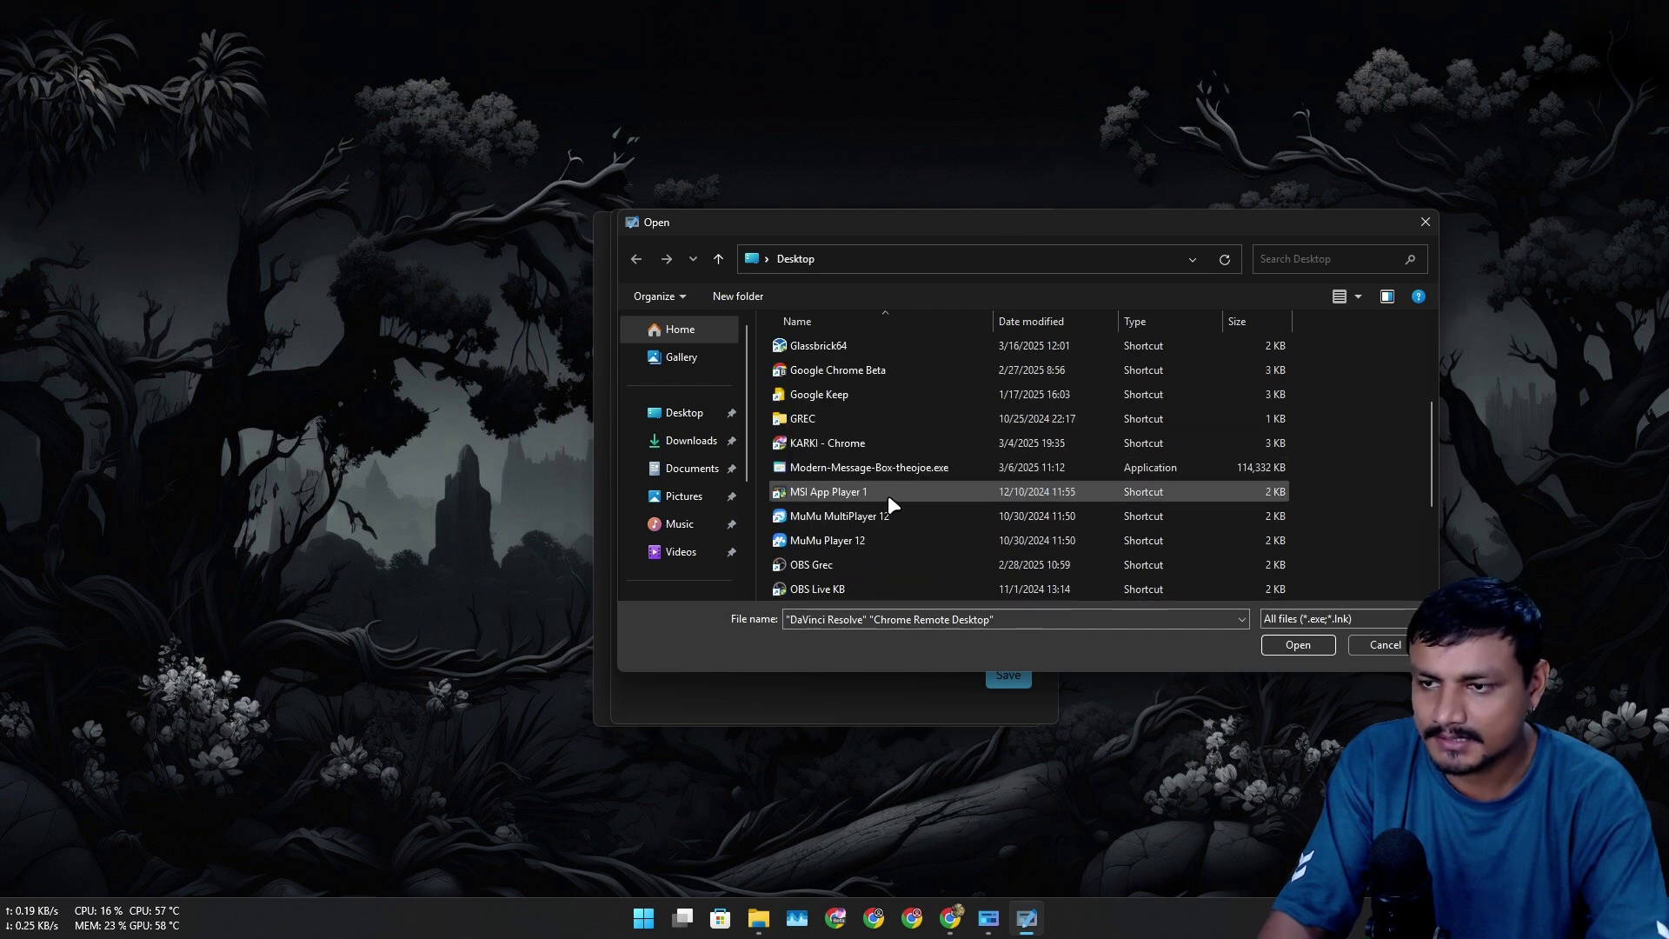
pyautogui.keyDown('ctrl'); pyautogui.click(885, 369); pyautogui.keyUp('ctrl')
# Extend the selection with scrcpy+, UPDF and MuMu Player 12, and add all the selected shortcuts to the Apps group.
pyautogui.scroll(-1, 883, 489)
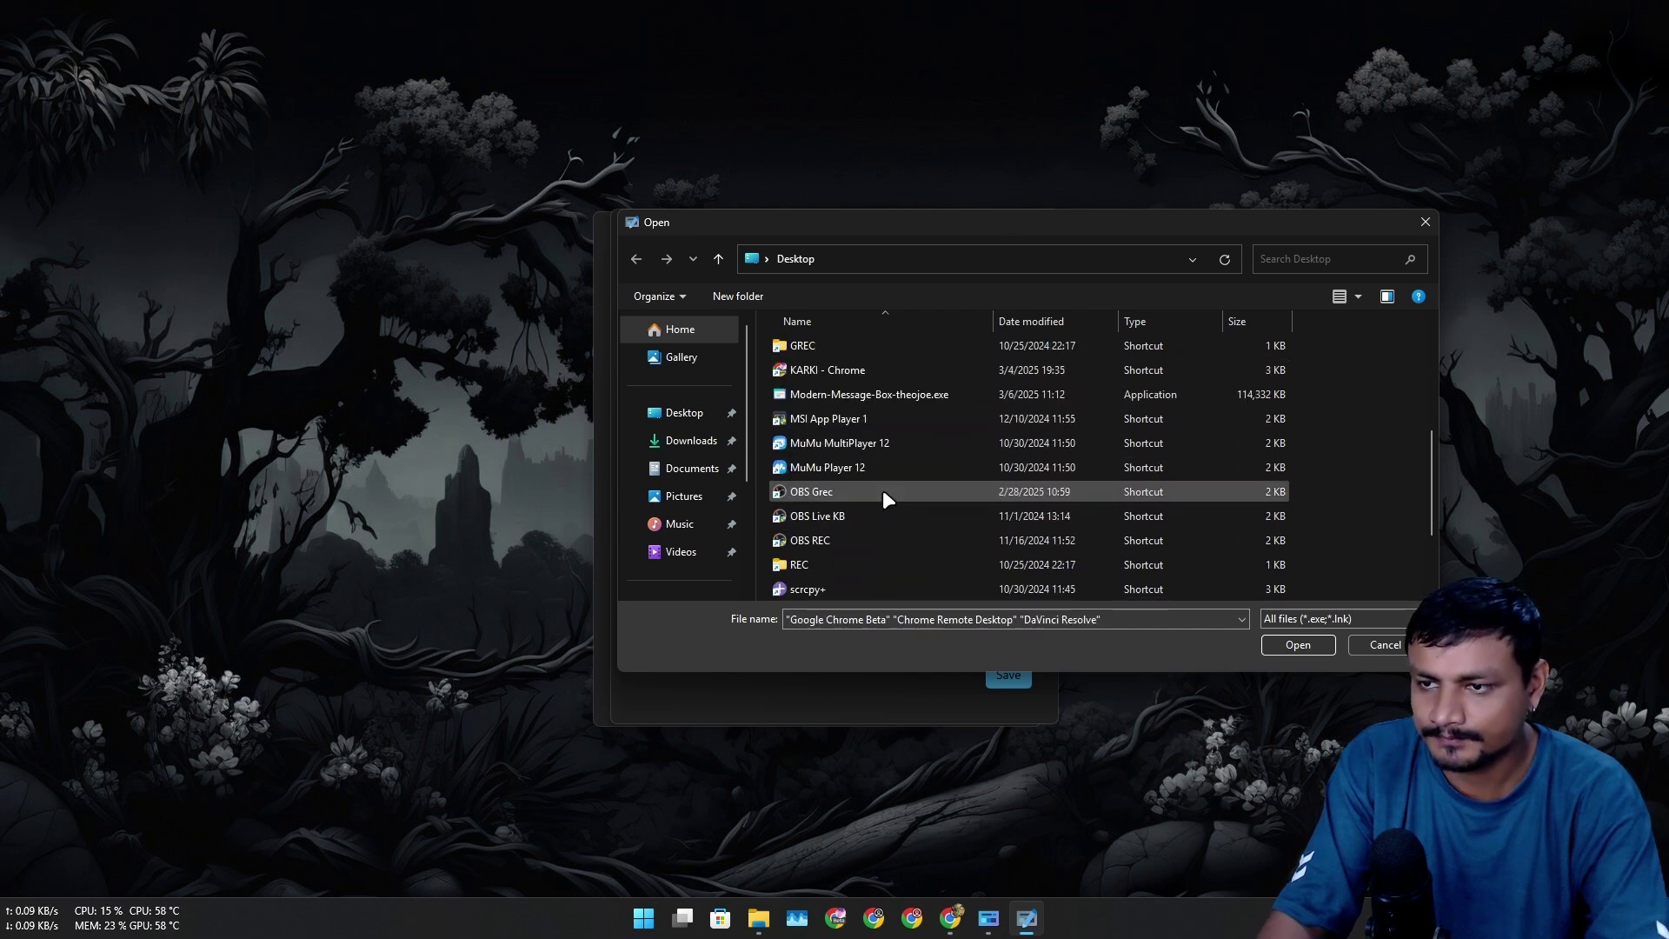
pyautogui.scroll(-1, 826, 500)
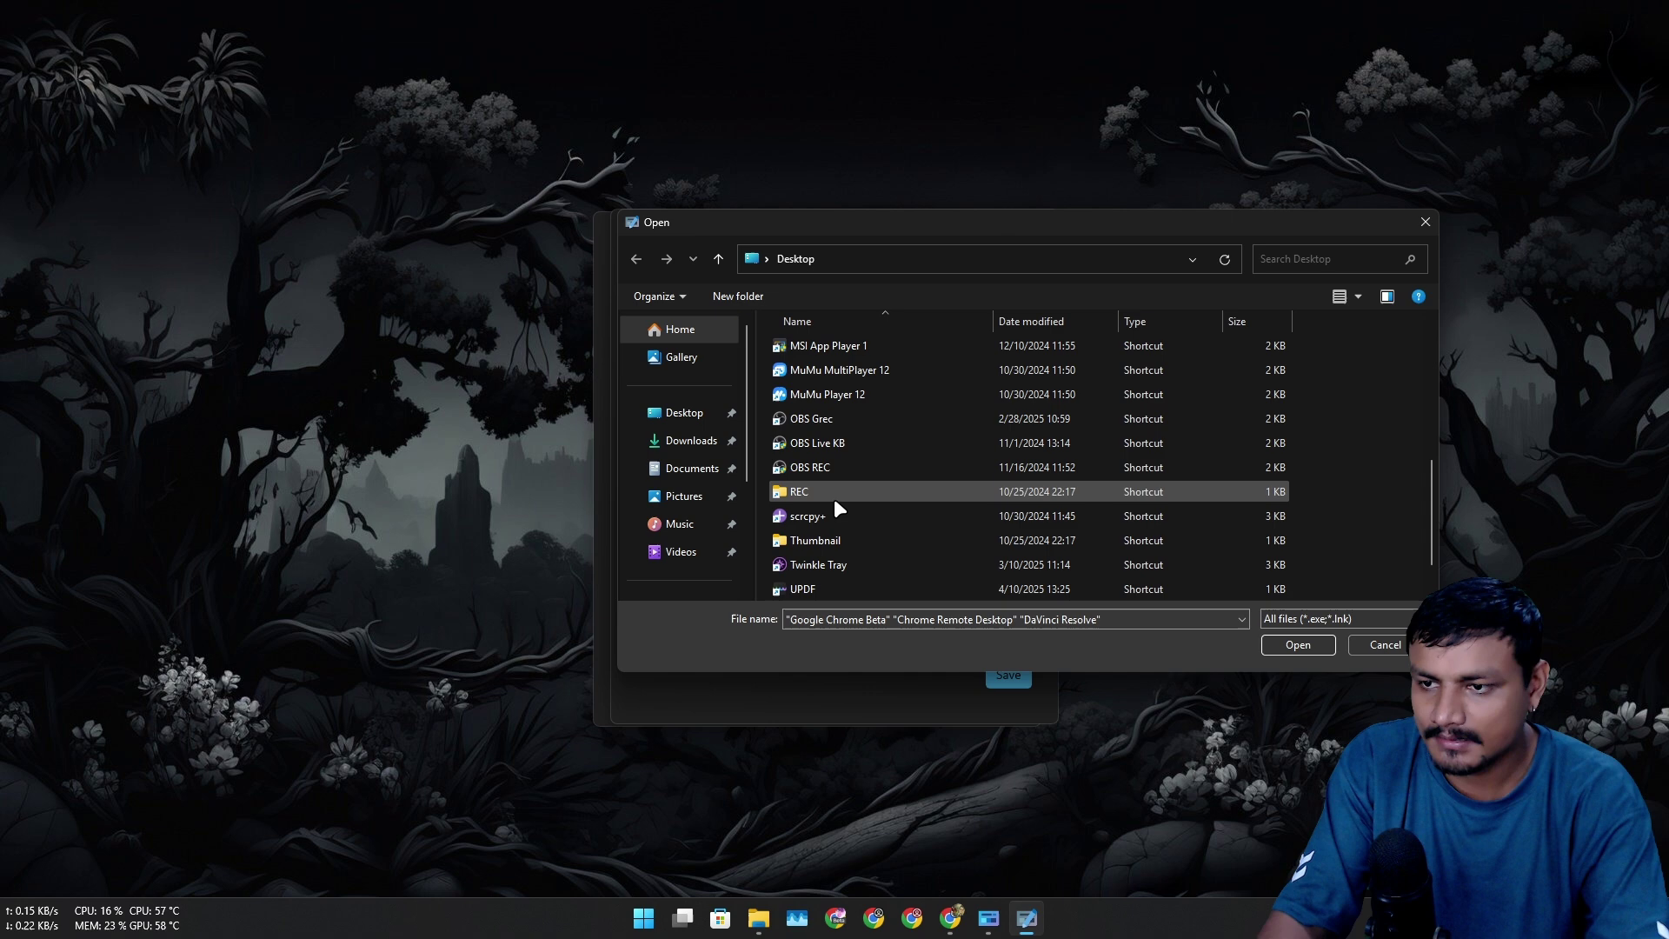
pyautogui.keyDown('ctrl'); pyautogui.click(838, 513); pyautogui.keyUp('ctrl')
pyautogui.scroll(-1, 837, 513)
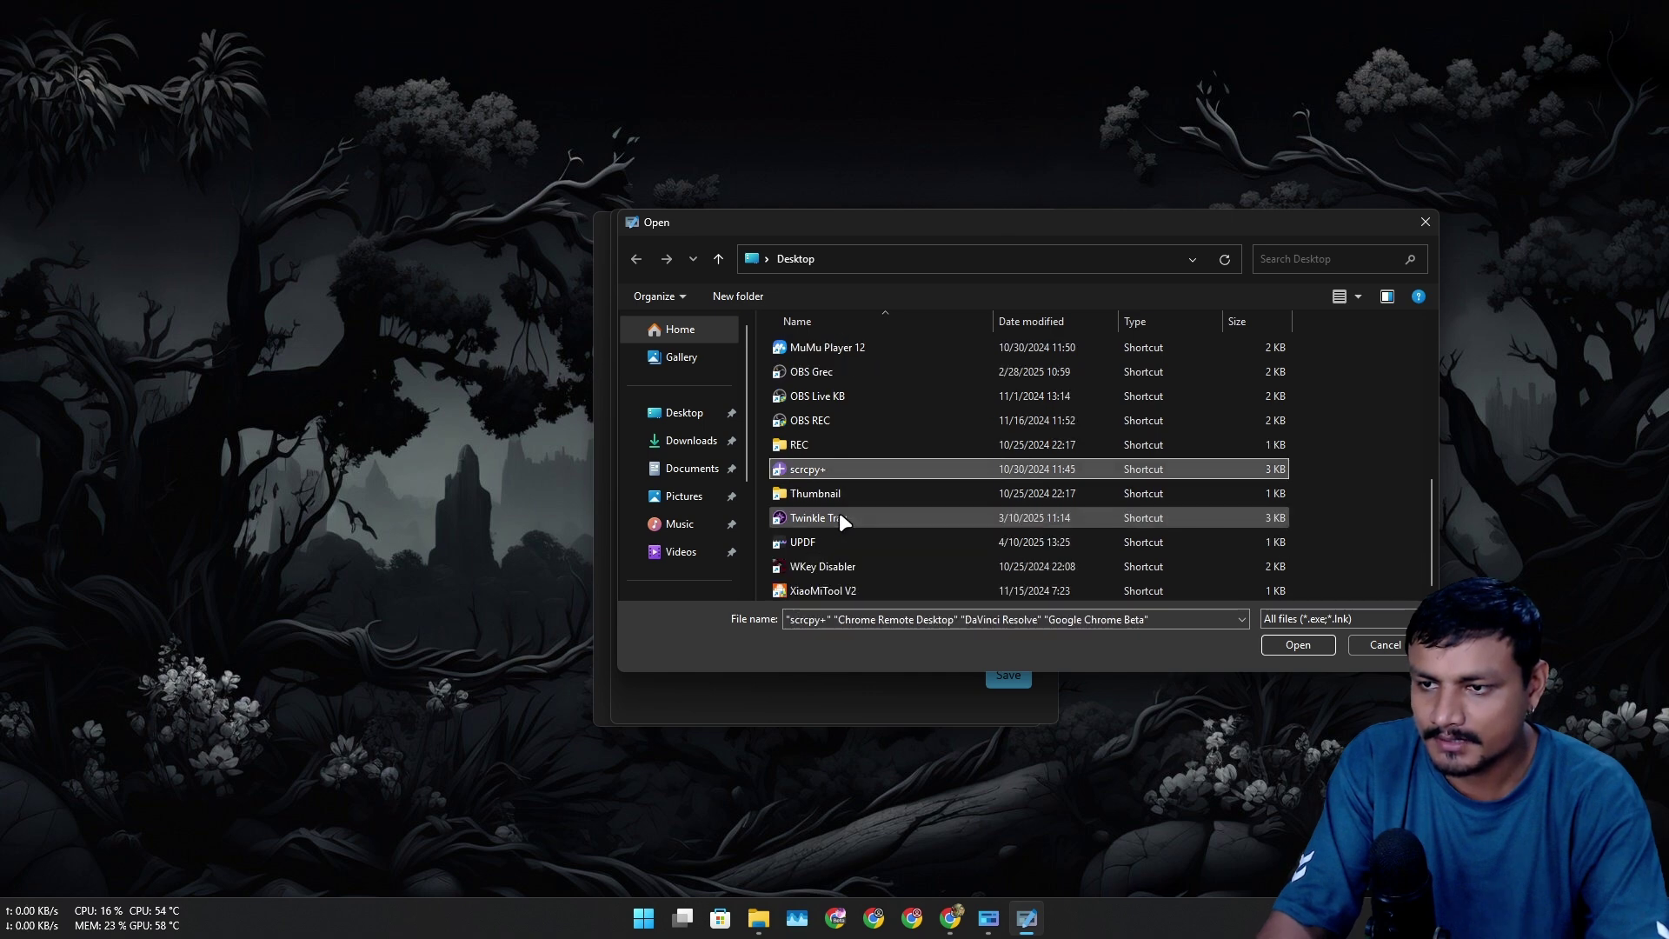
pyautogui.keyDown('ctrl'); pyautogui.click(836, 540); pyautogui.keyUp('ctrl')
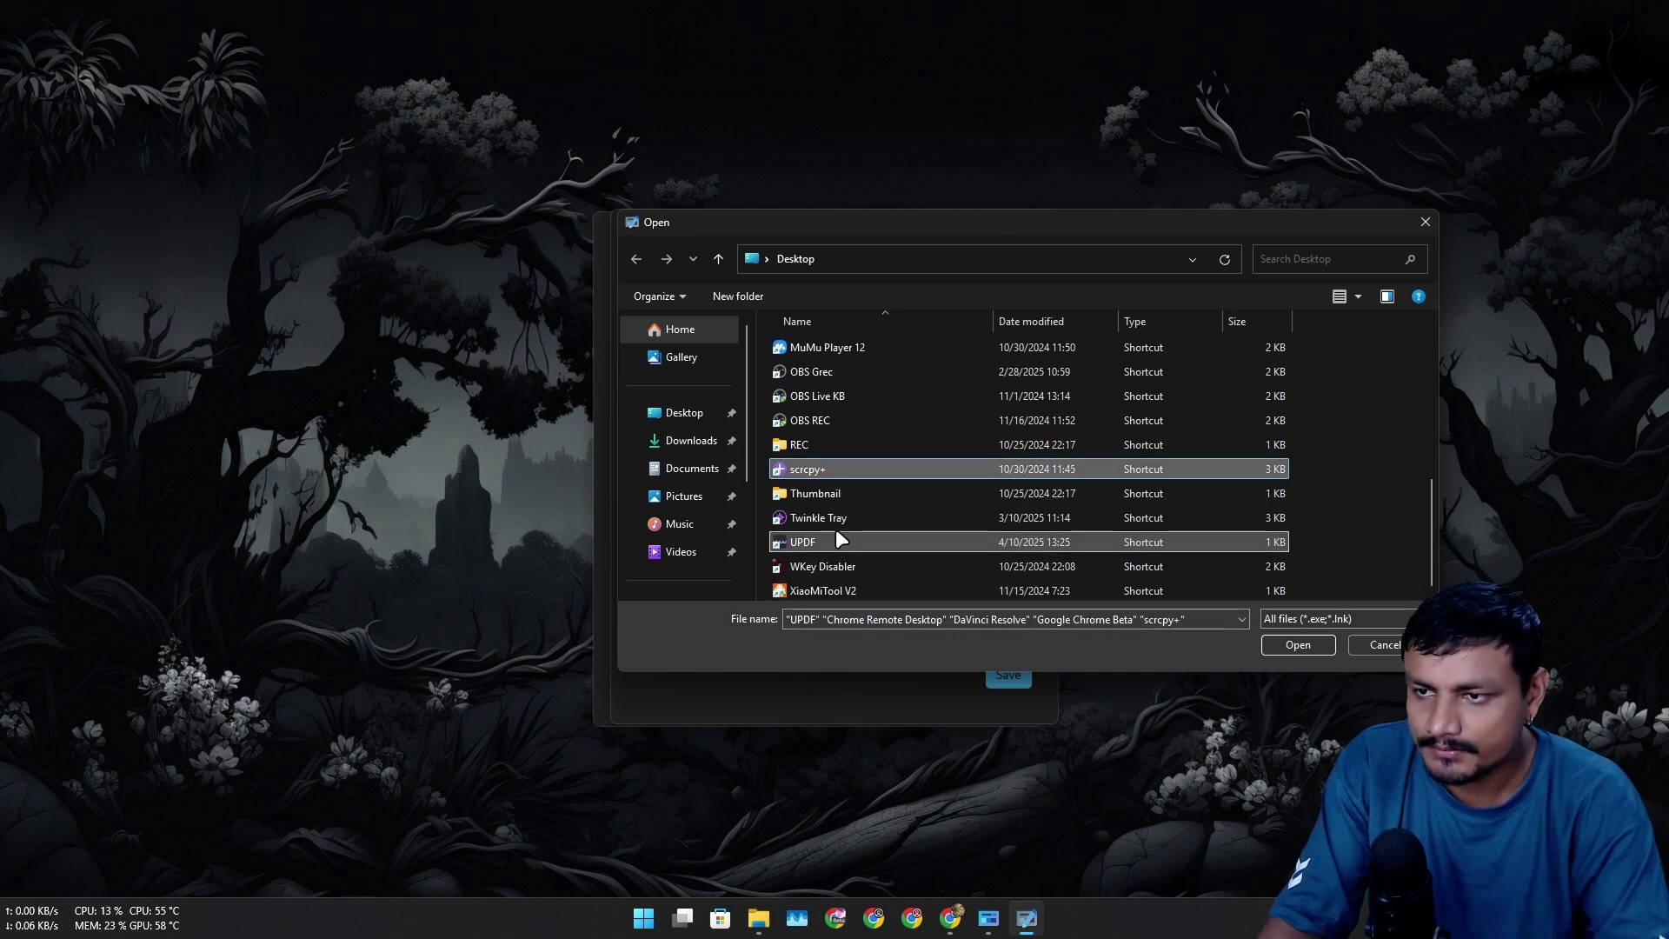
pyautogui.scroll(1, 836, 528)
pyautogui.keyDown('ctrl'); pyautogui.click(836, 420); pyautogui.keyUp('ctrl')
pyautogui.scroll(4, 836, 434)
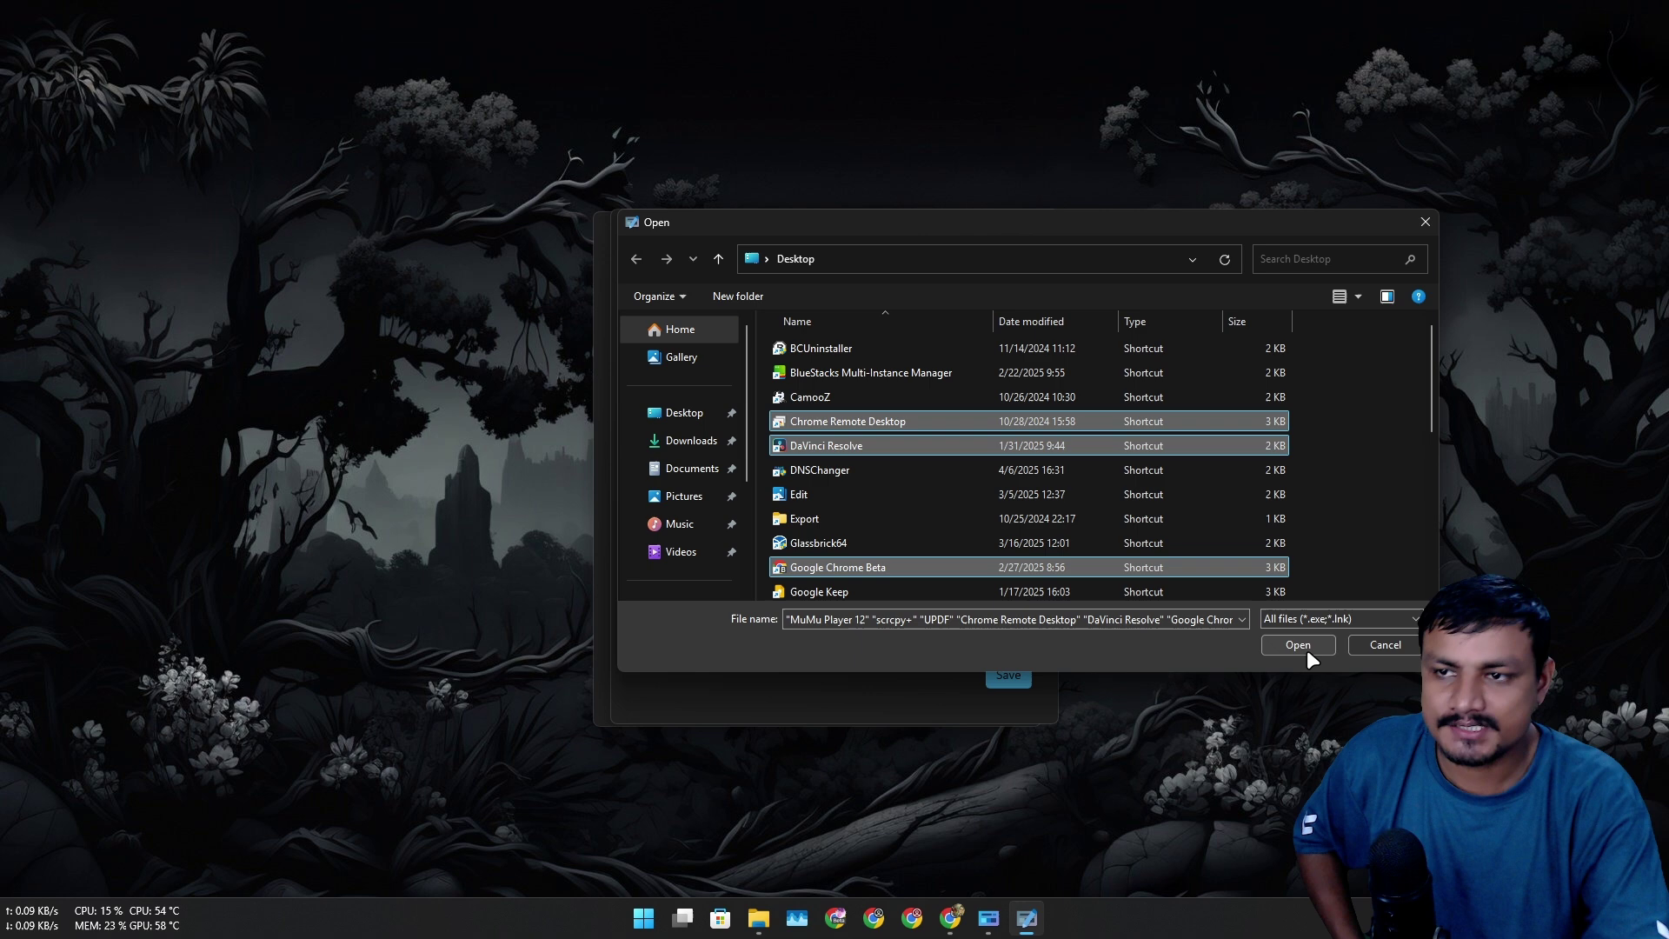
pyautogui.click(1306, 649)
pyautogui.scroll(-1, 874, 565)
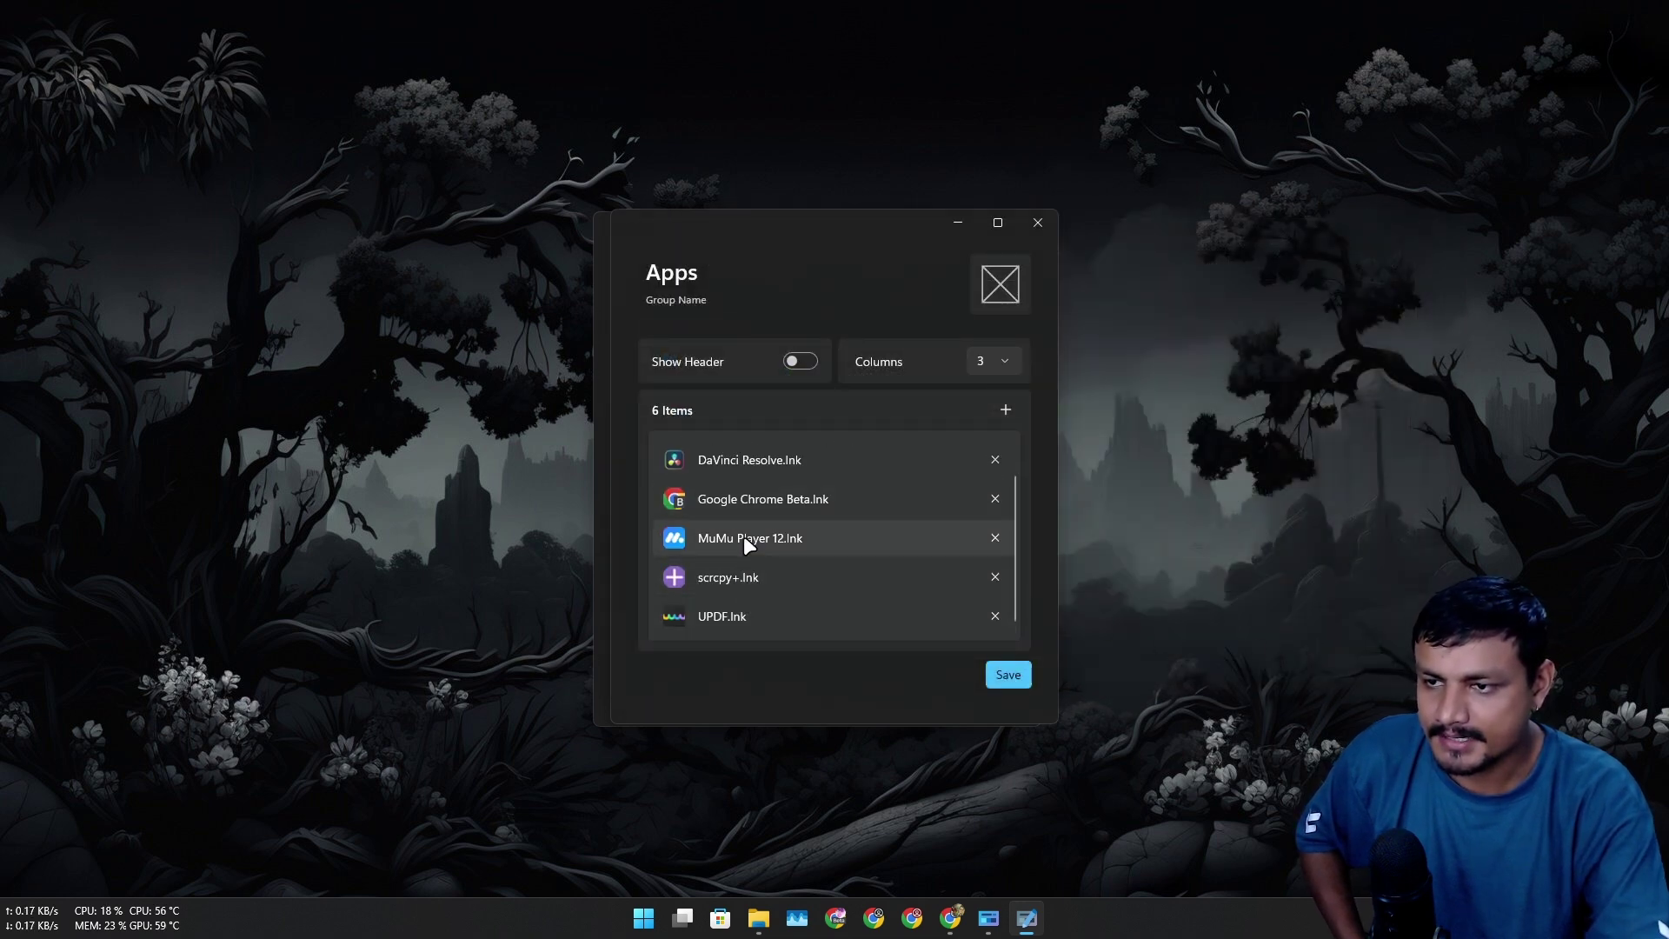
pyautogui.scroll(1, 743, 536)
# Set the Apps group's column count to 3.
pyautogui.click(1015, 365)
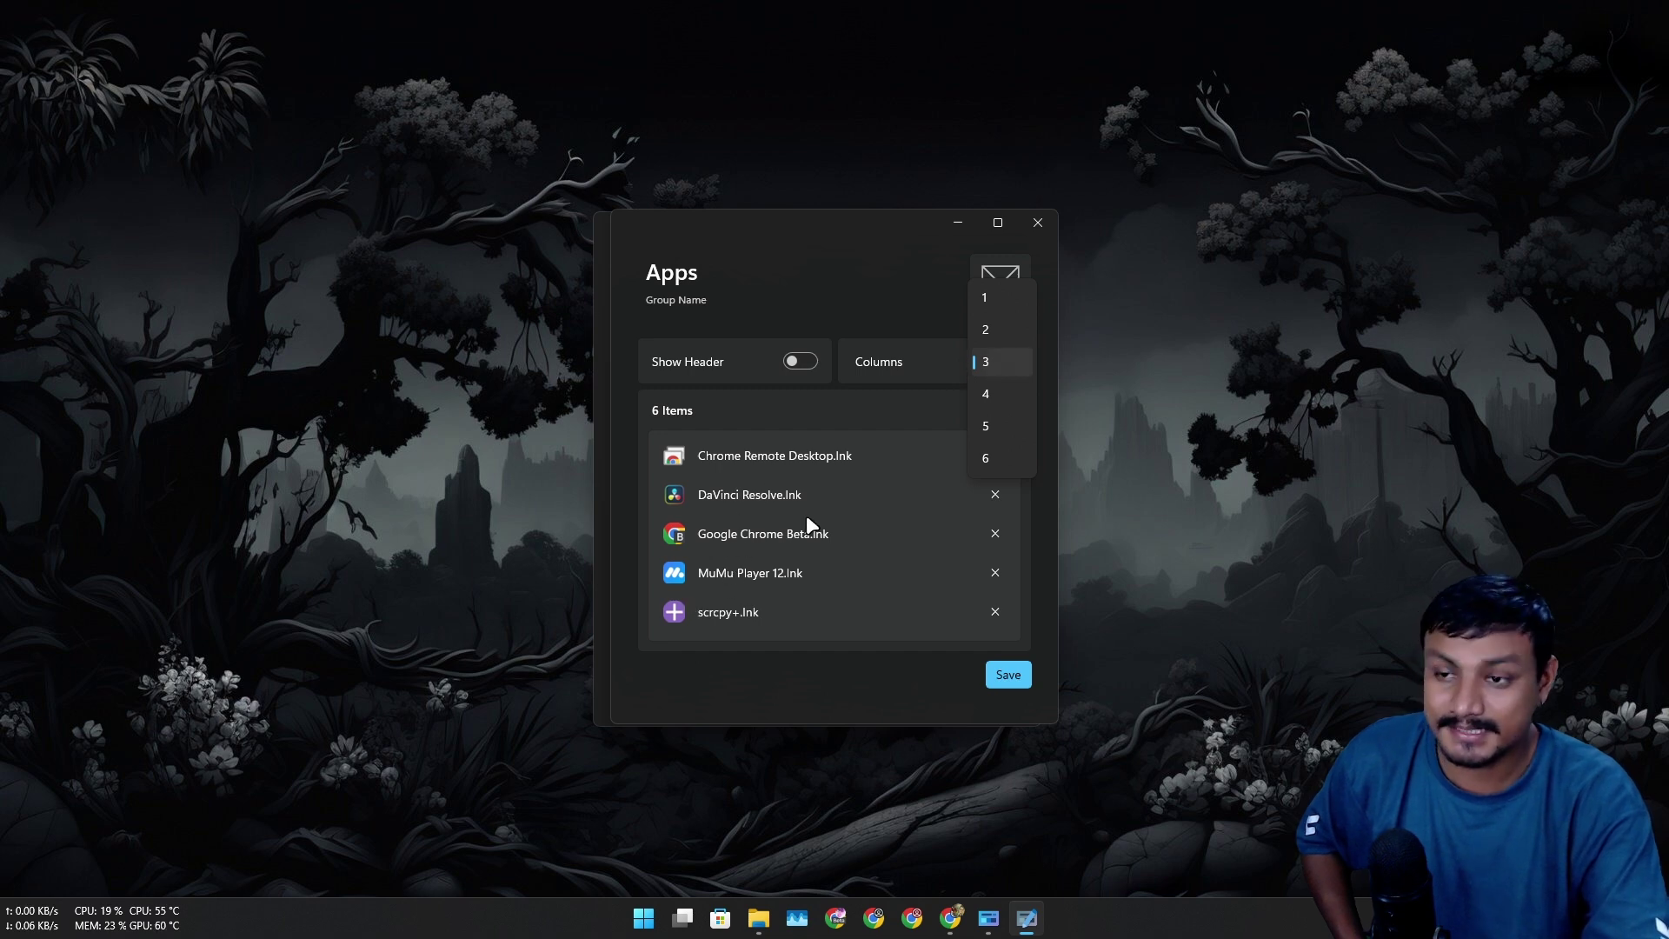
pyautogui.click(999, 360)
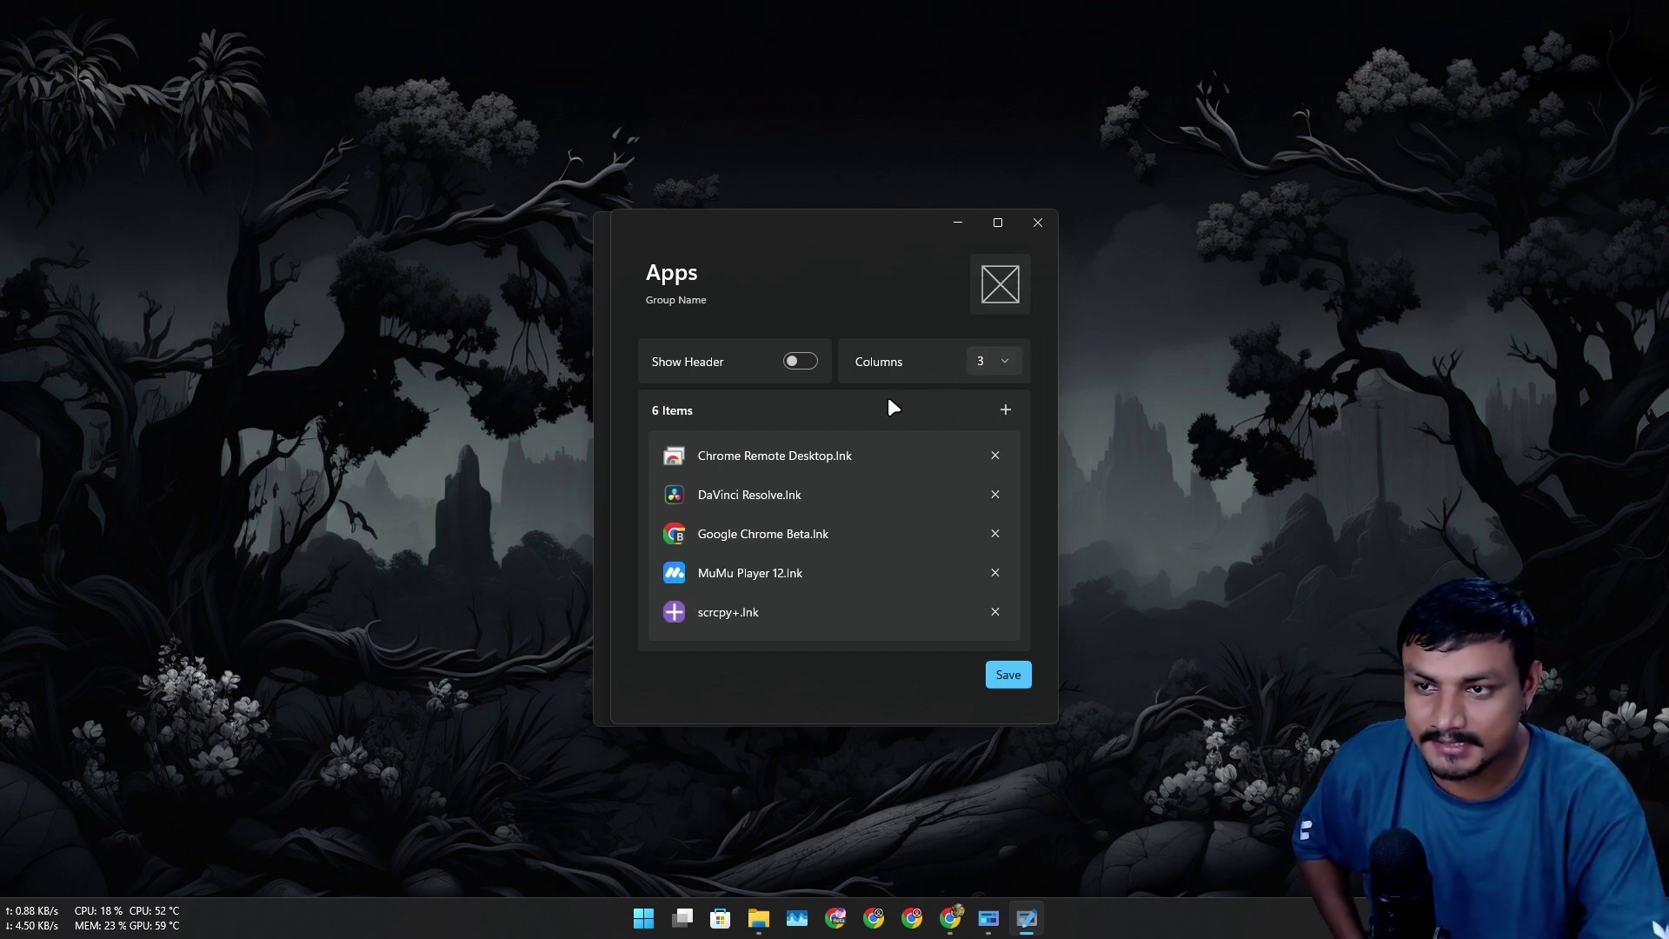
# Give the Apps group a grid icon created from its selected applications and save the group.
pyautogui.click(998, 292)
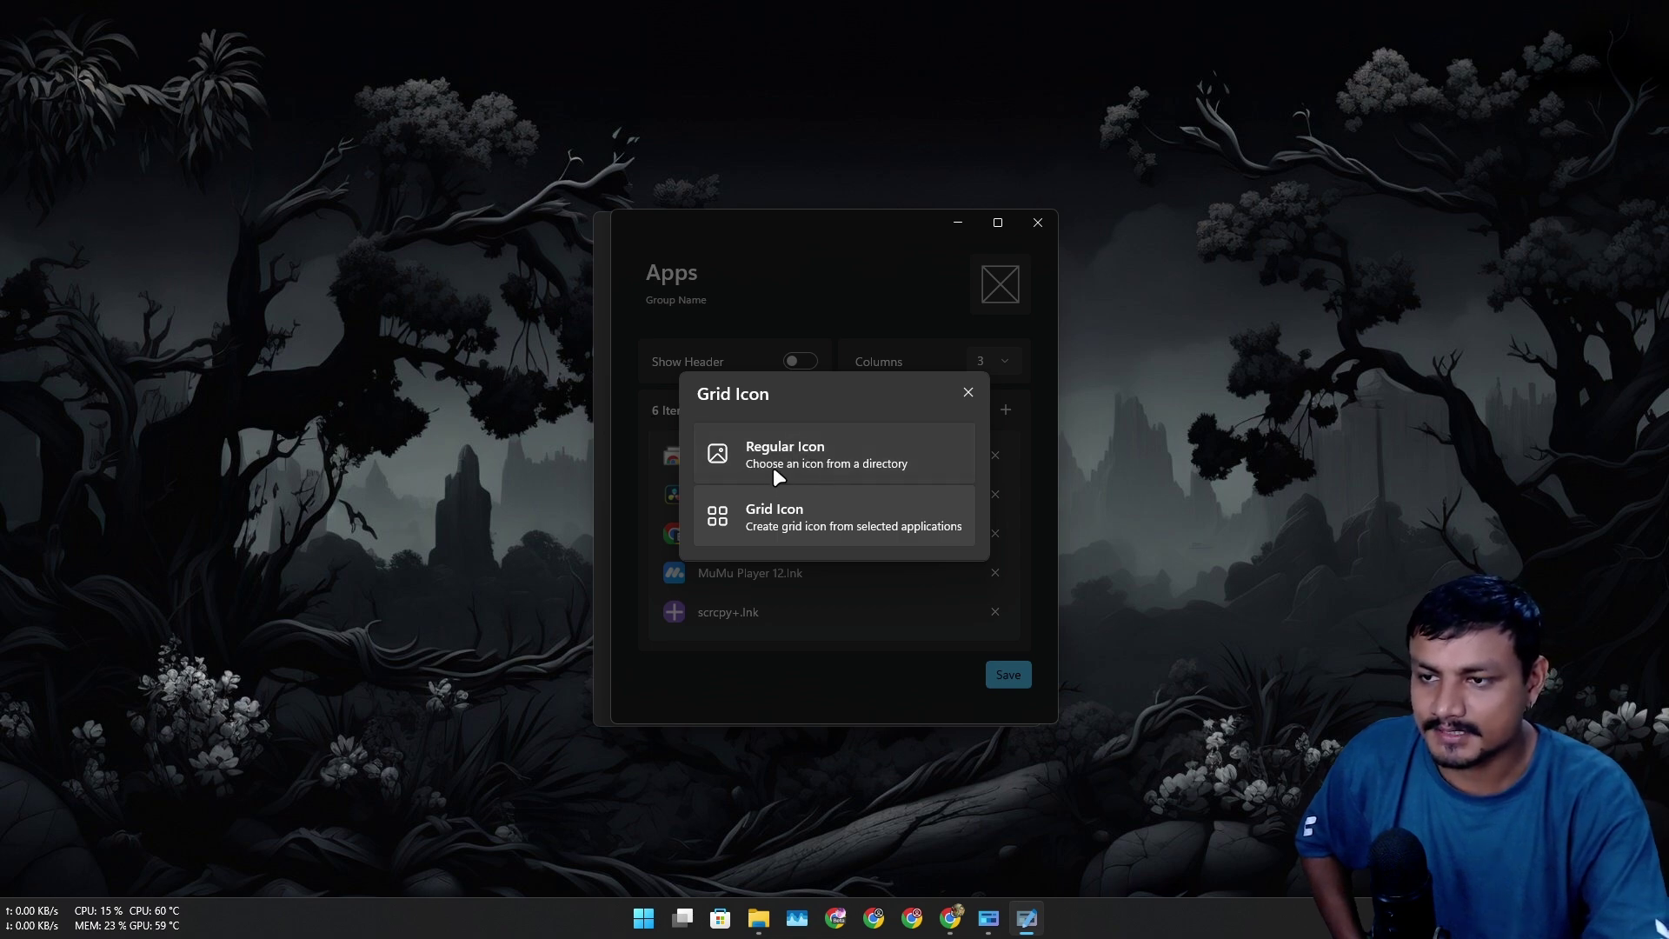
pyautogui.click(796, 455)
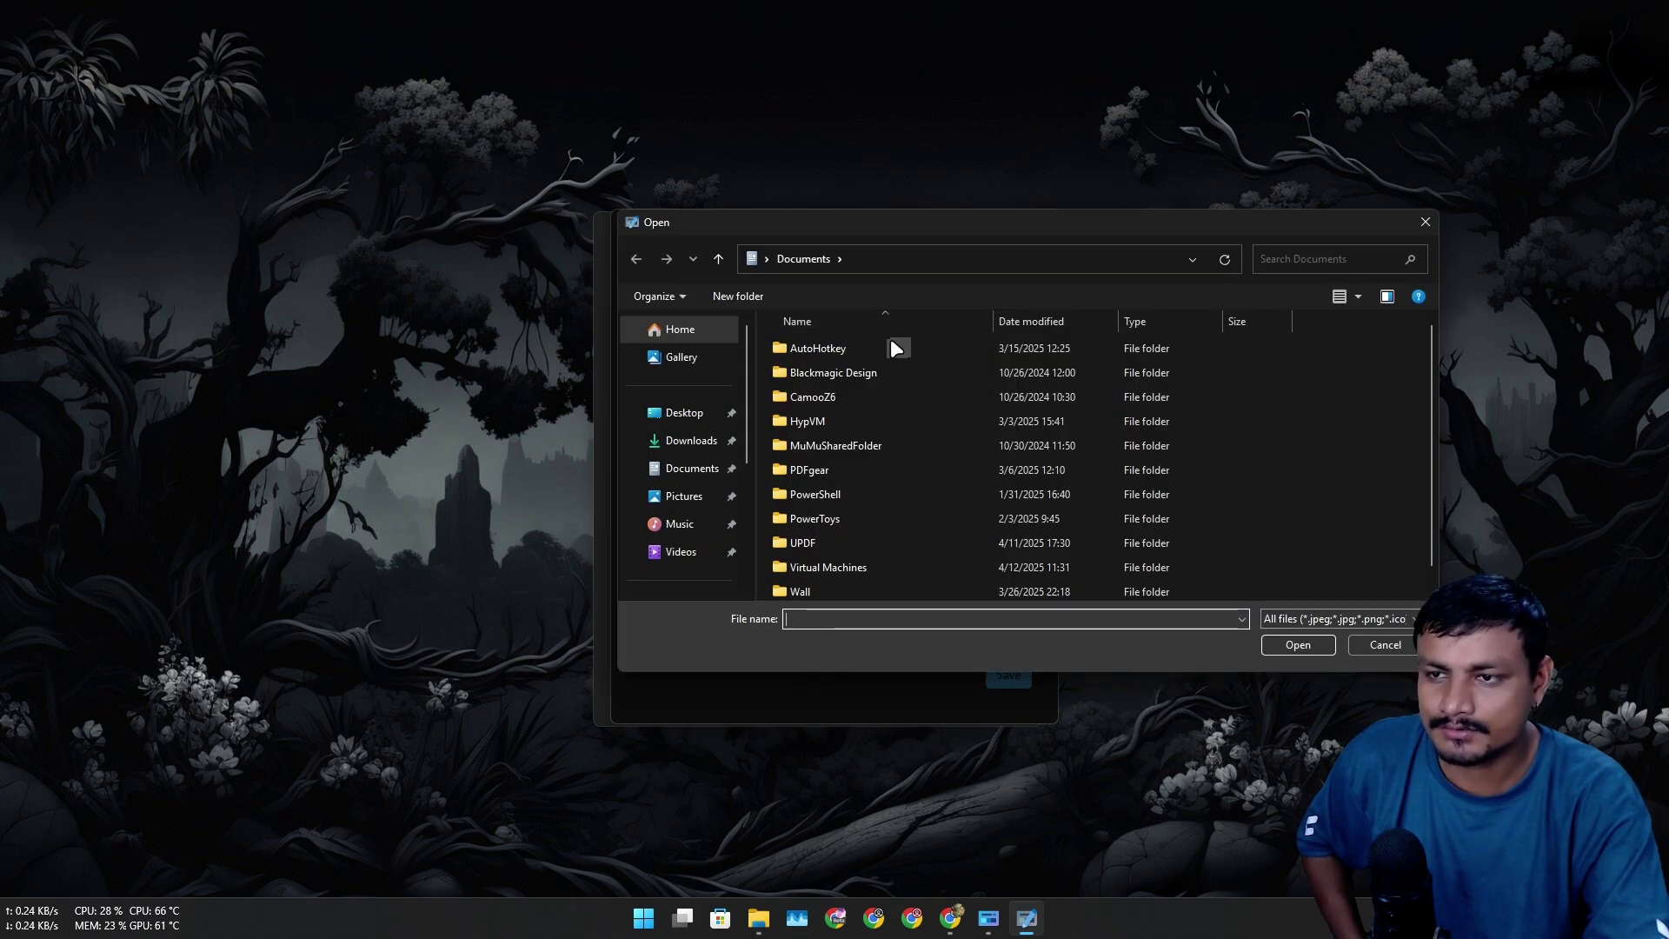
pyautogui.click(1426, 222)
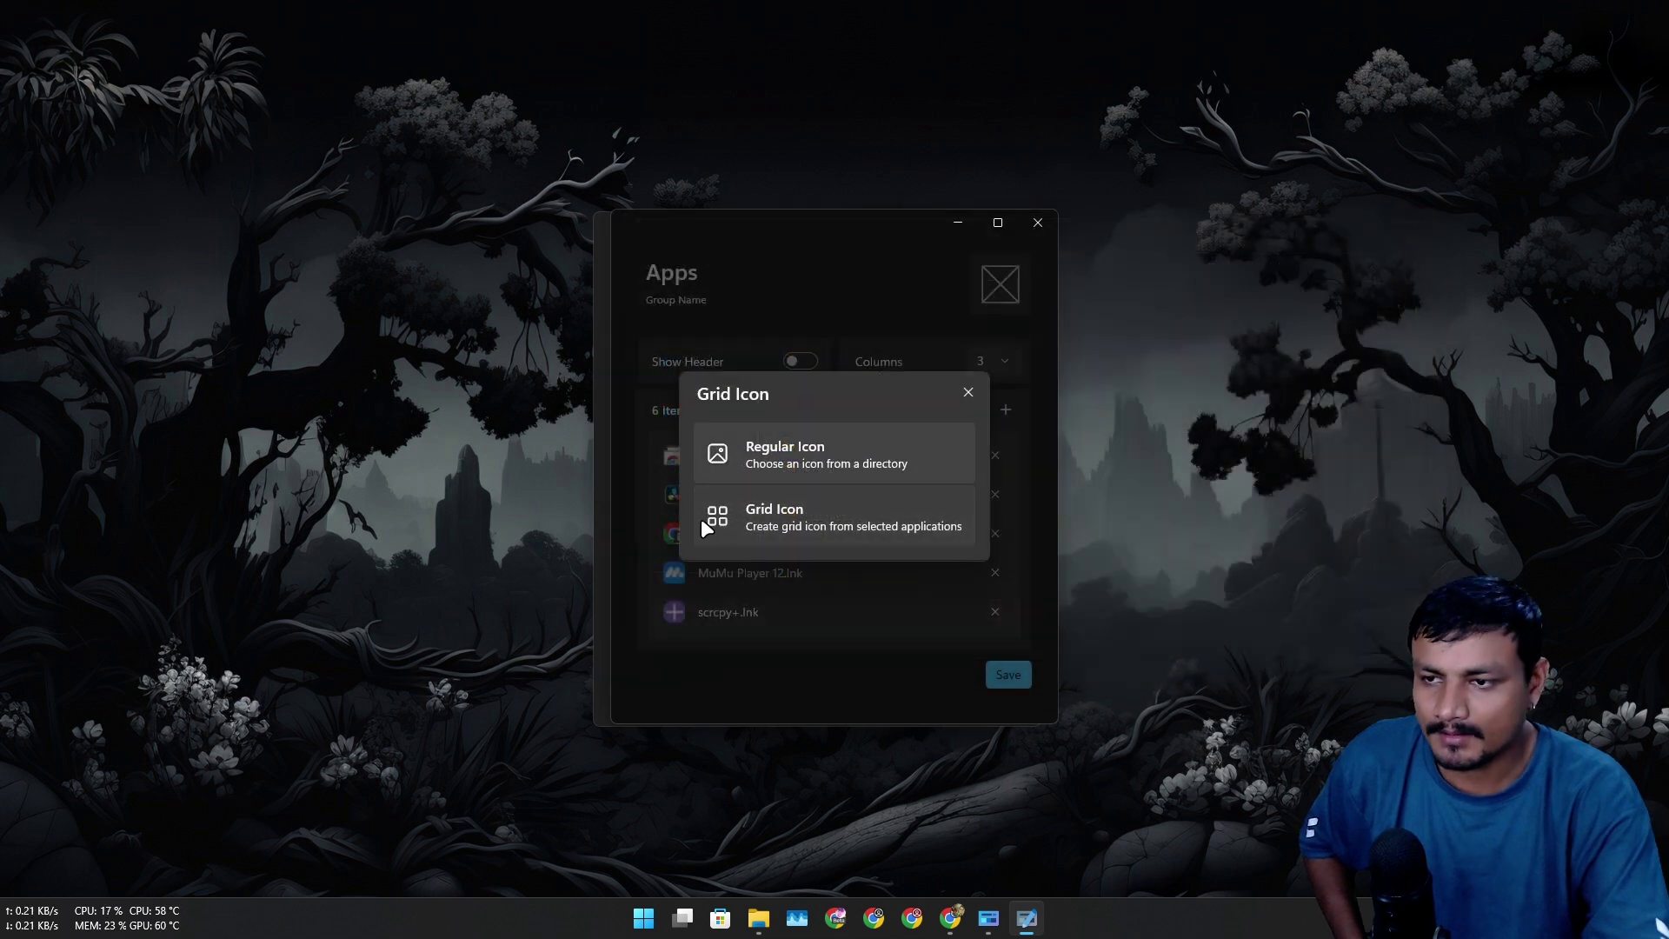
pyautogui.click(790, 513)
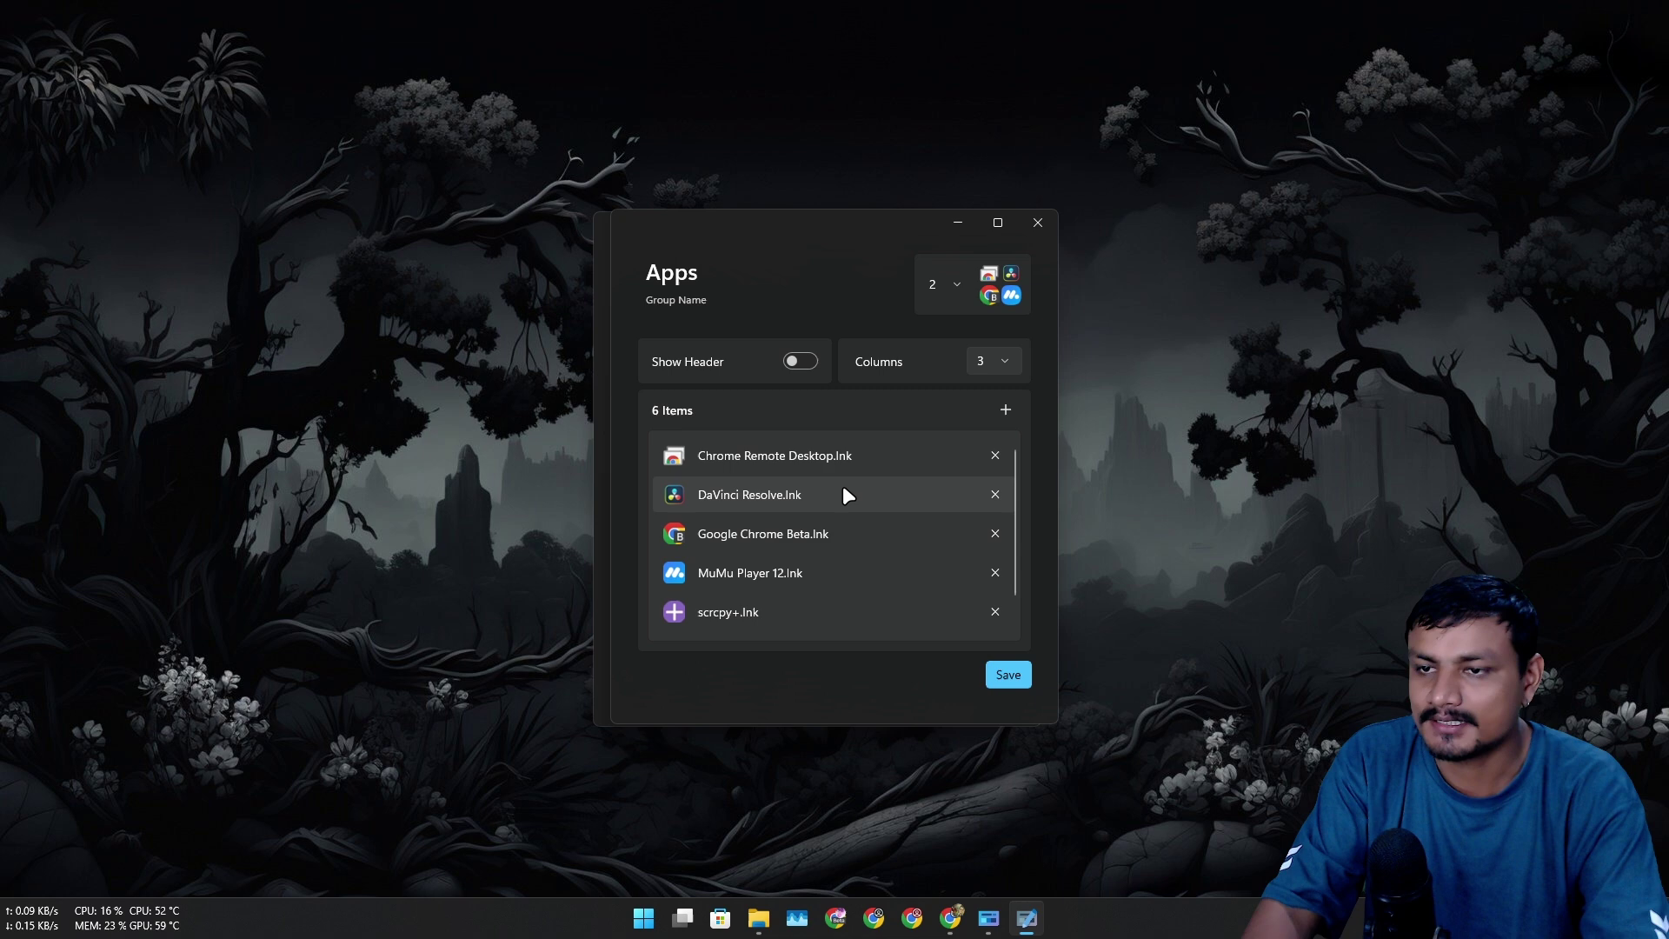
pyautogui.click(1004, 674)
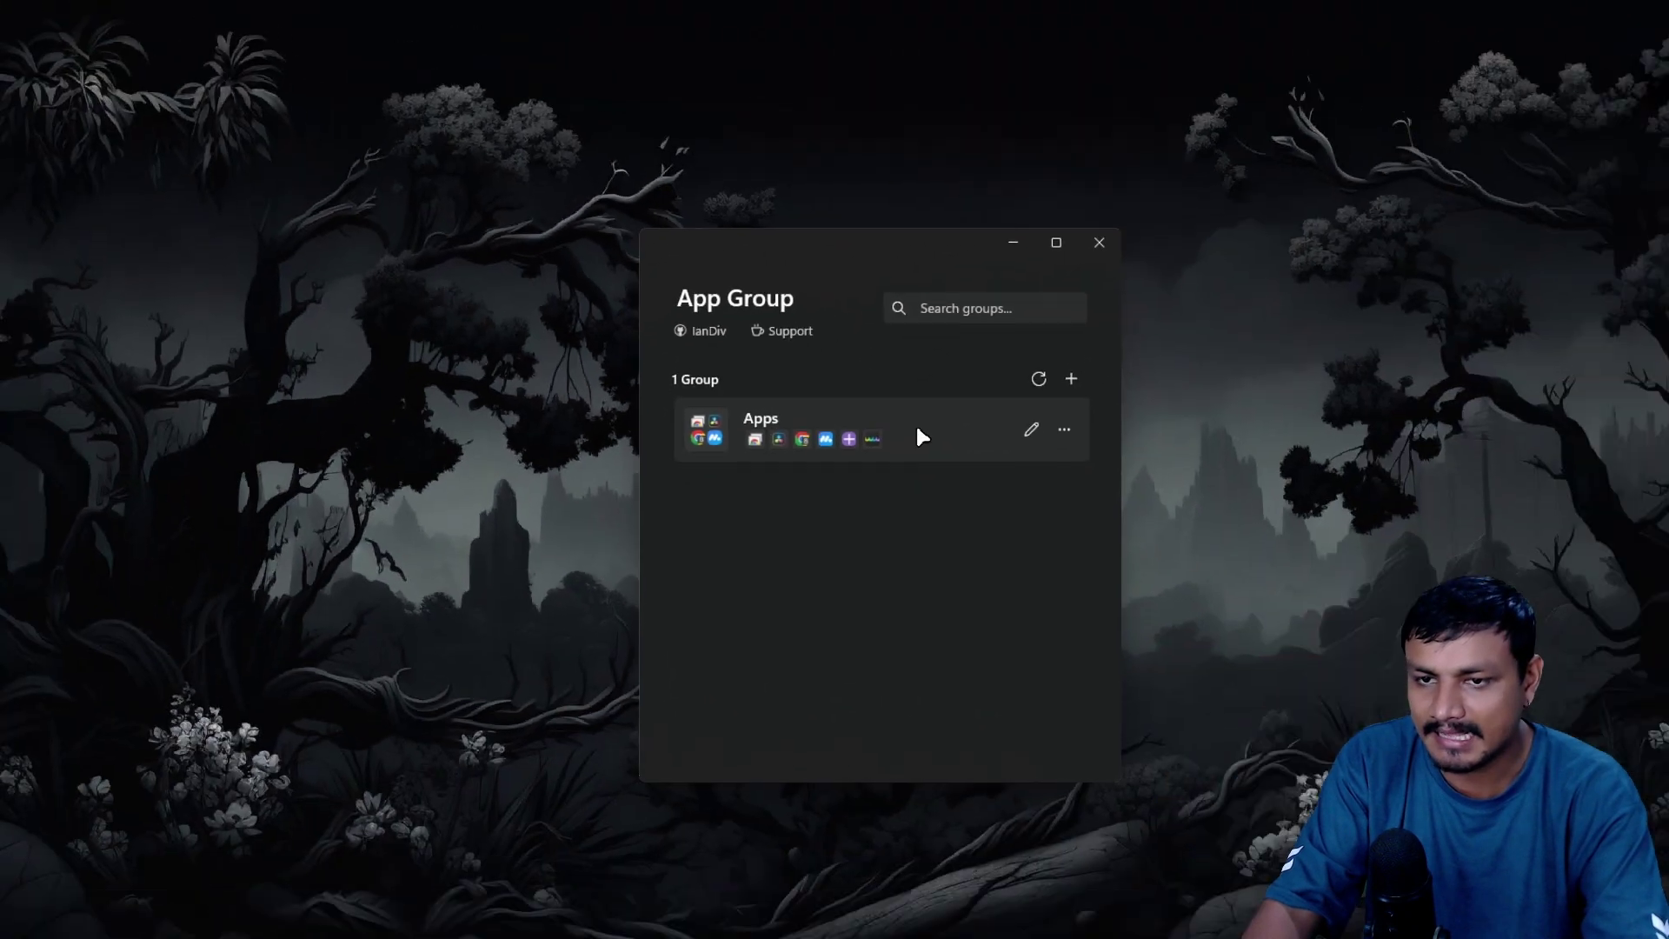
# Open the Apps group's file location and pin its Apps shortcut to the taskbar.
pyautogui.click(987, 399)
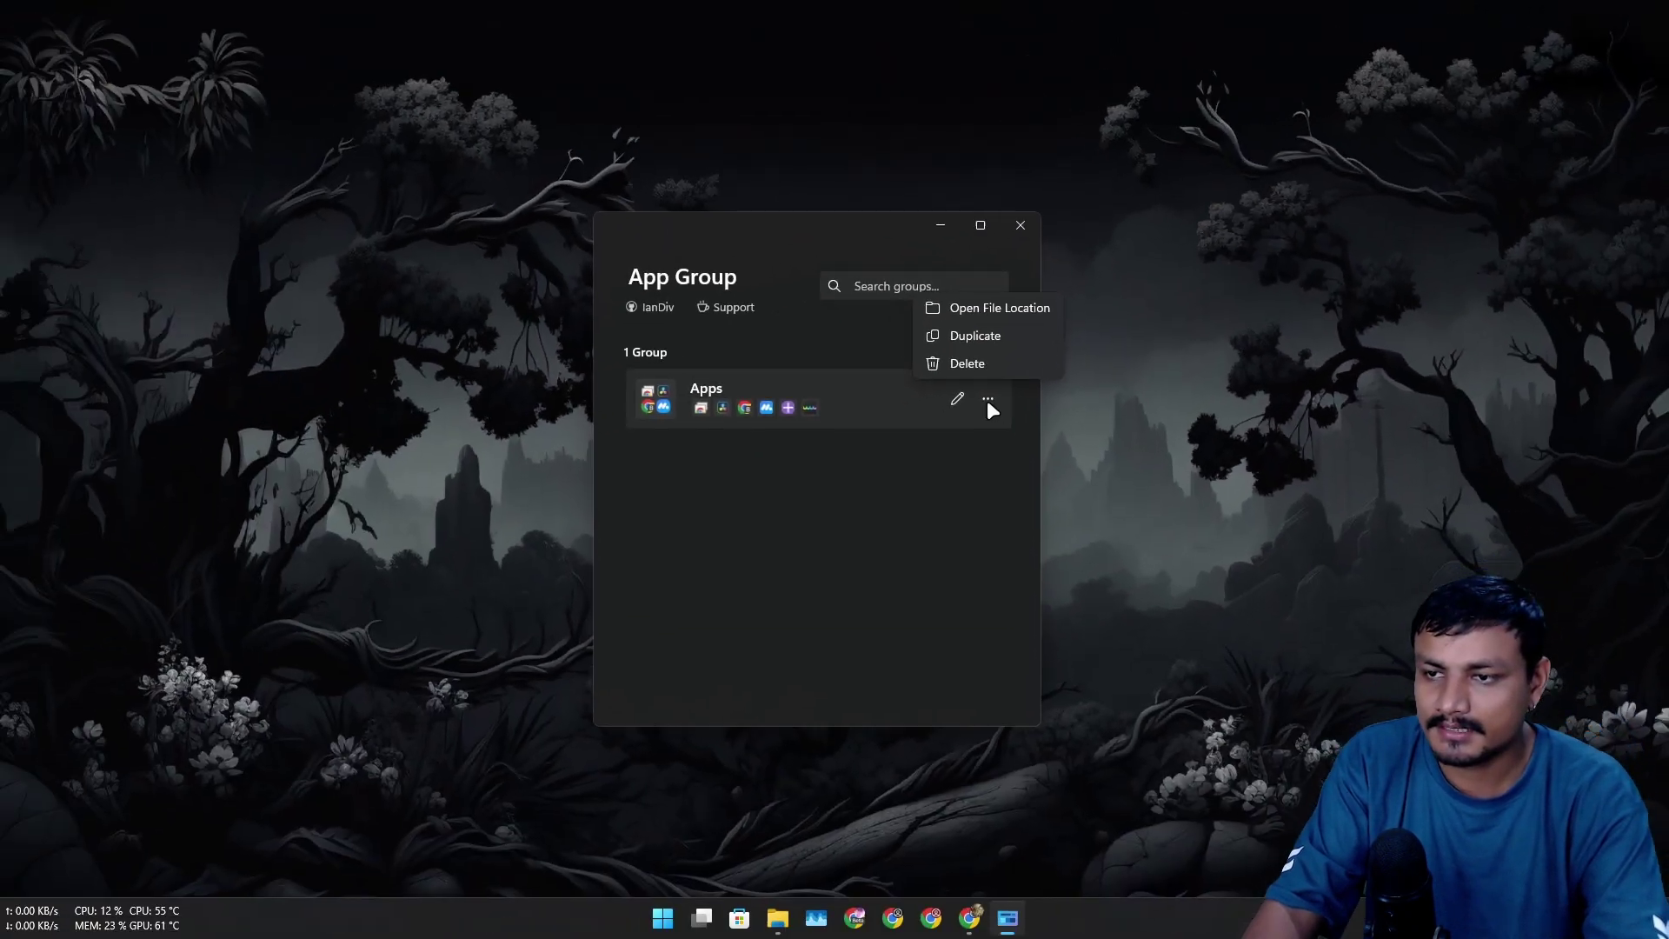
pyautogui.click(987, 400)
pyautogui.click(987, 400)
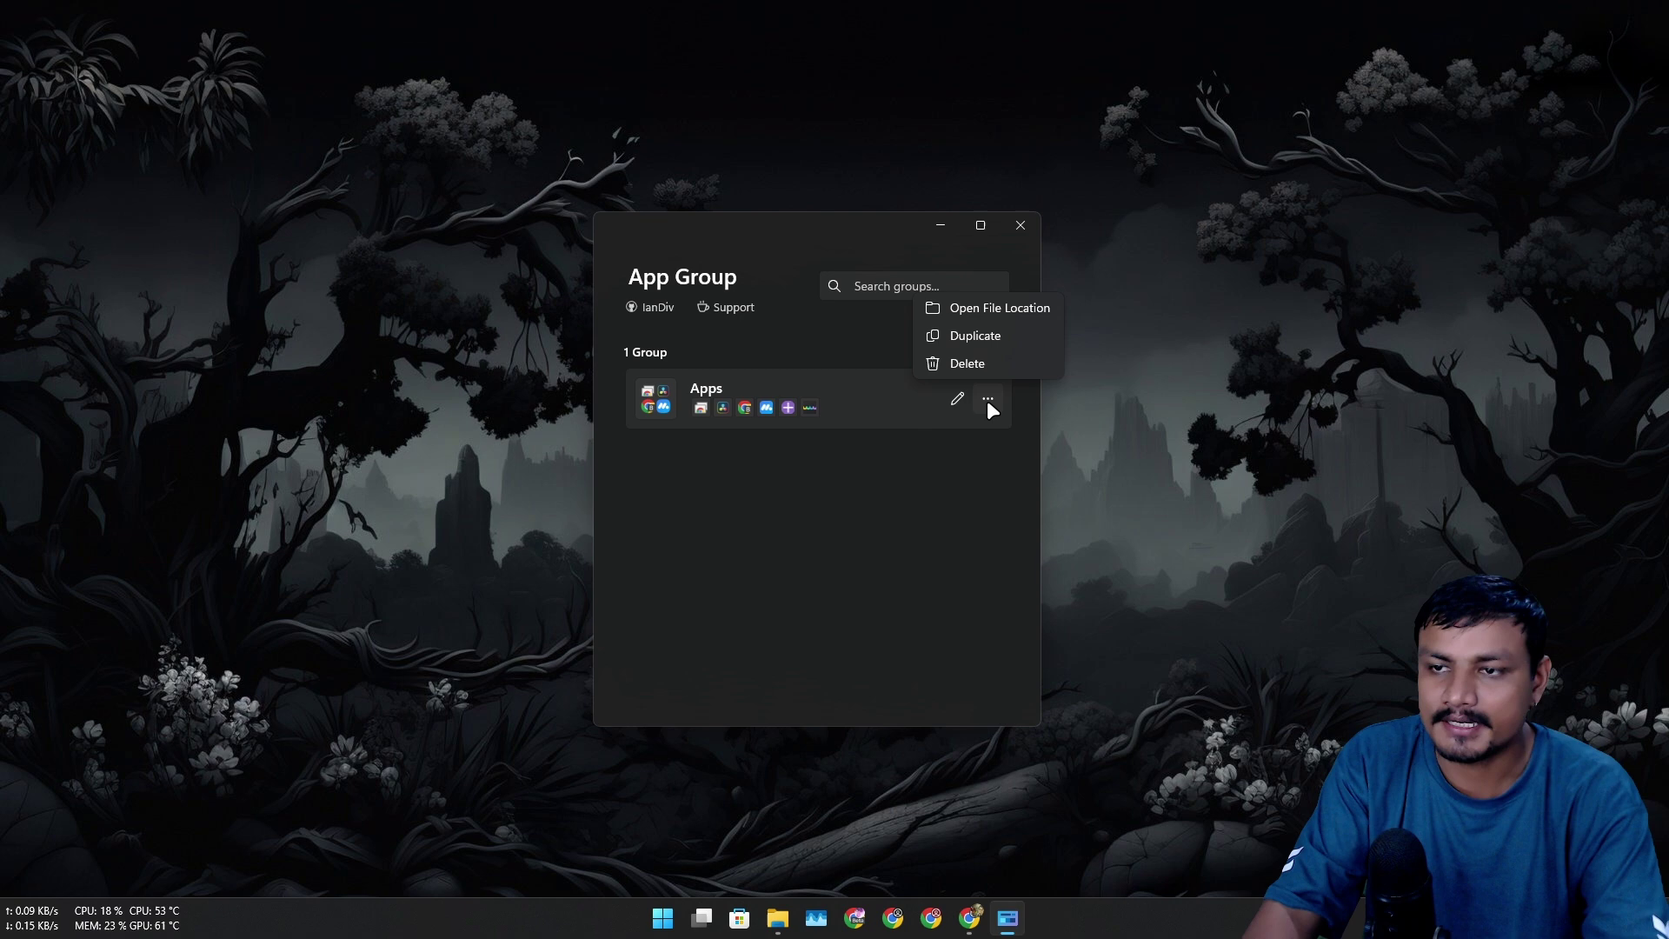
pyautogui.click(999, 305)
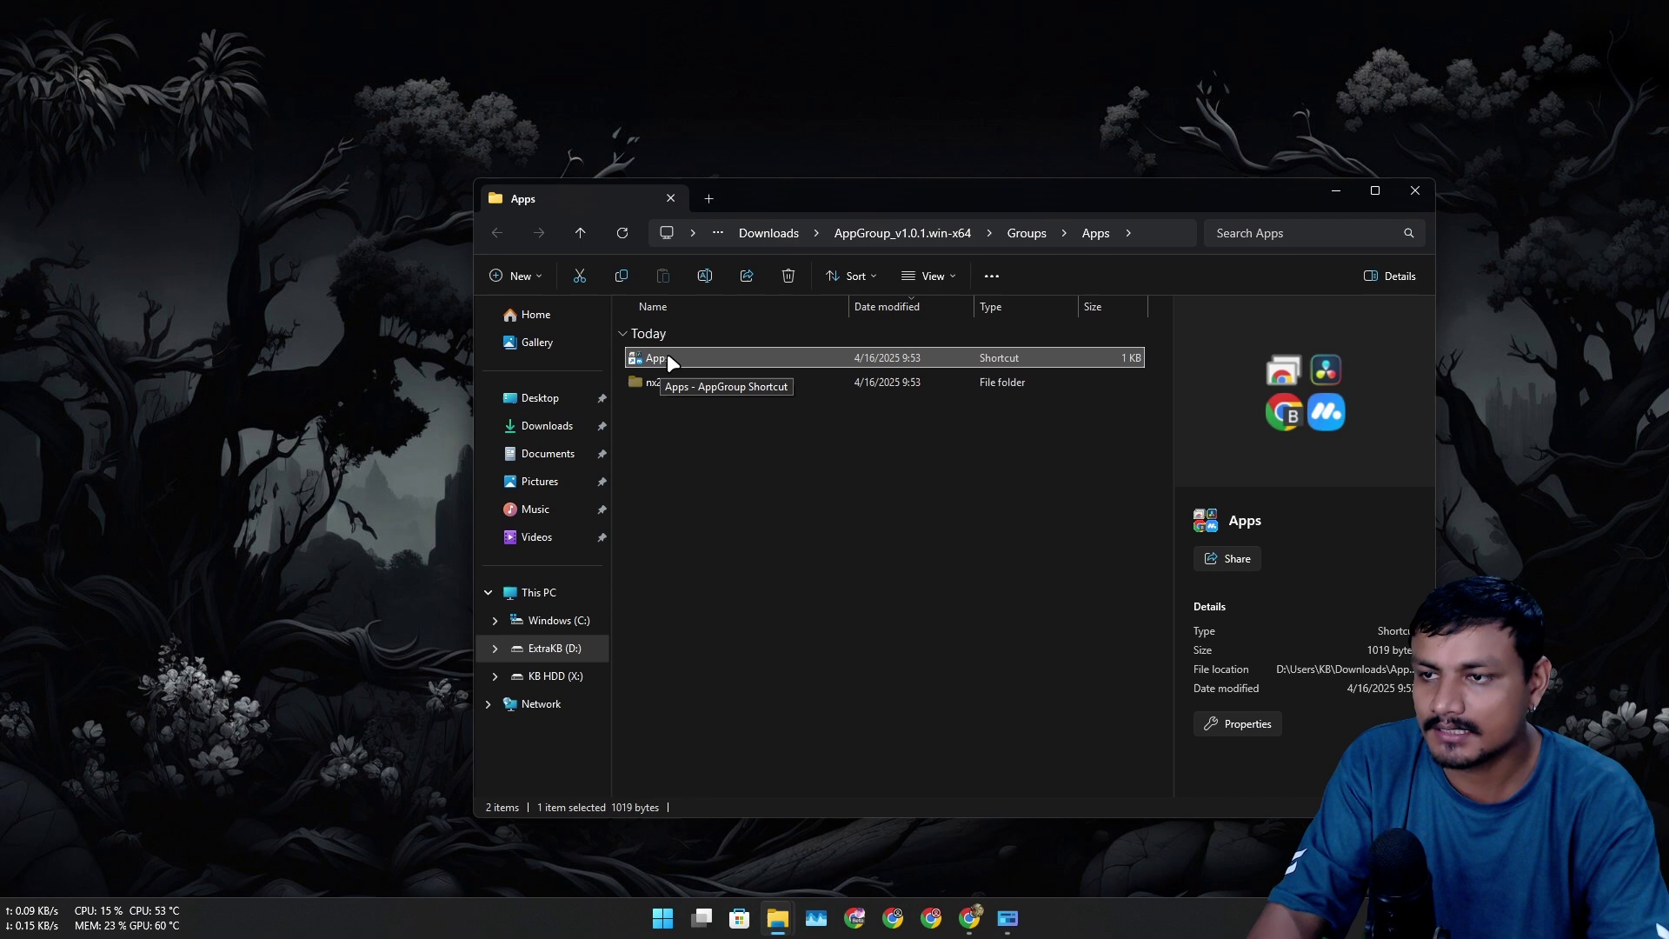
pyautogui.moveTo(662, 363); pyautogui.dragTo(1045, 921)
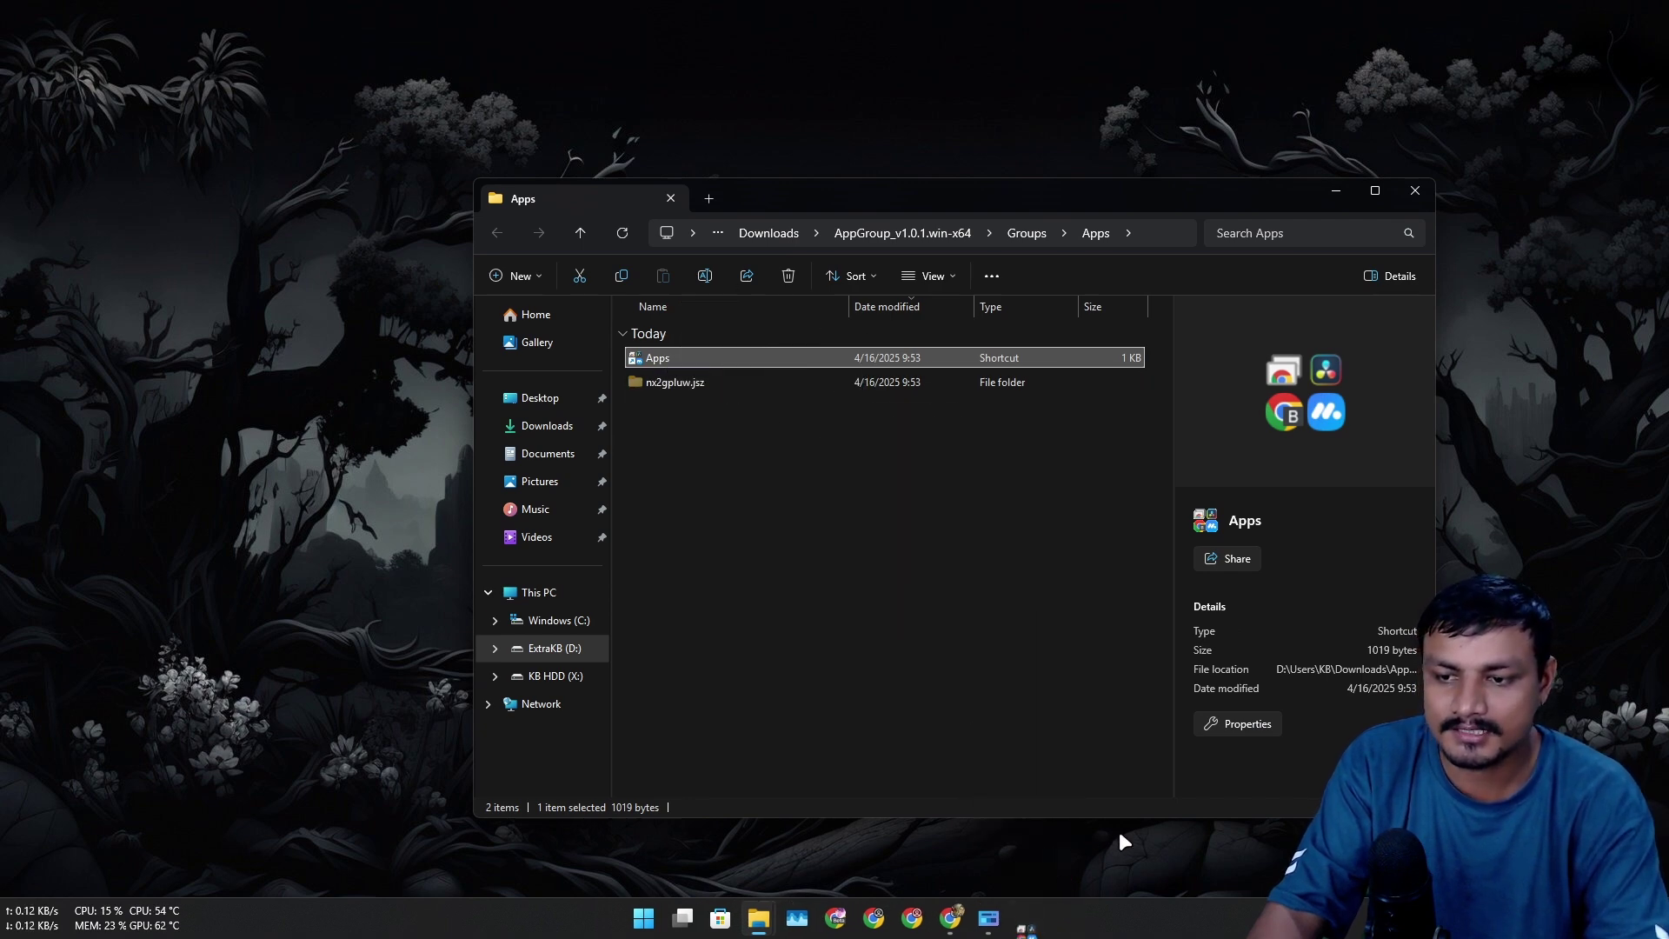
# Minimize the open windows and open the pinned Apps group from the taskbar to view its shortcuts.
pyautogui.click(1333, 191)
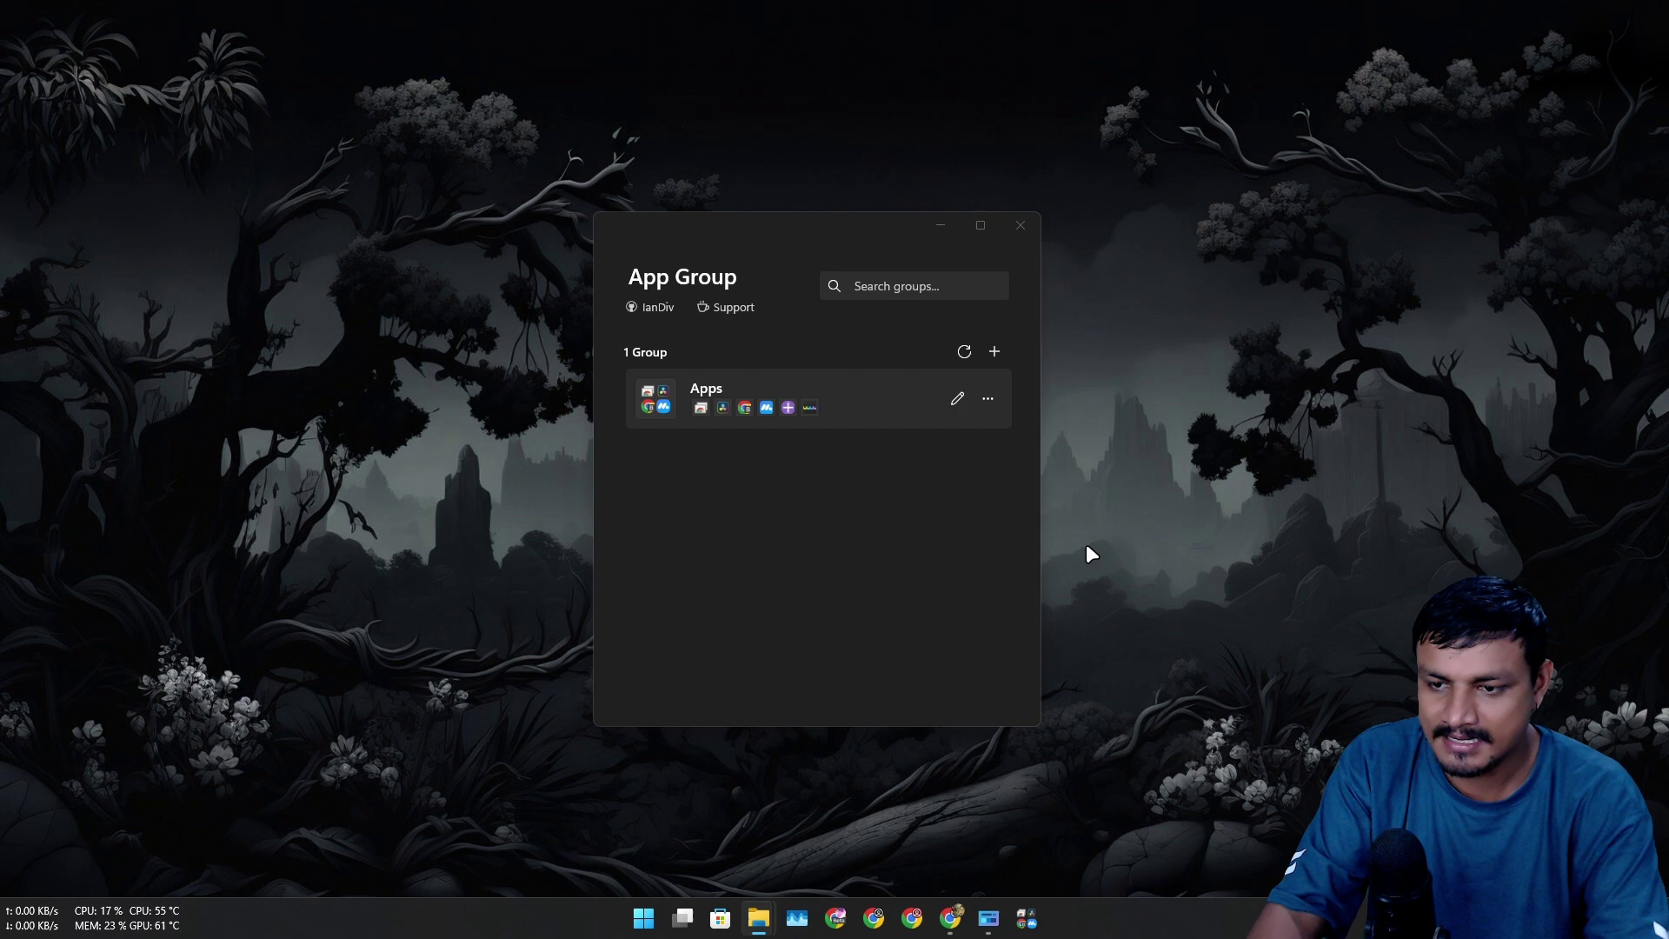
pyautogui.click(941, 224)
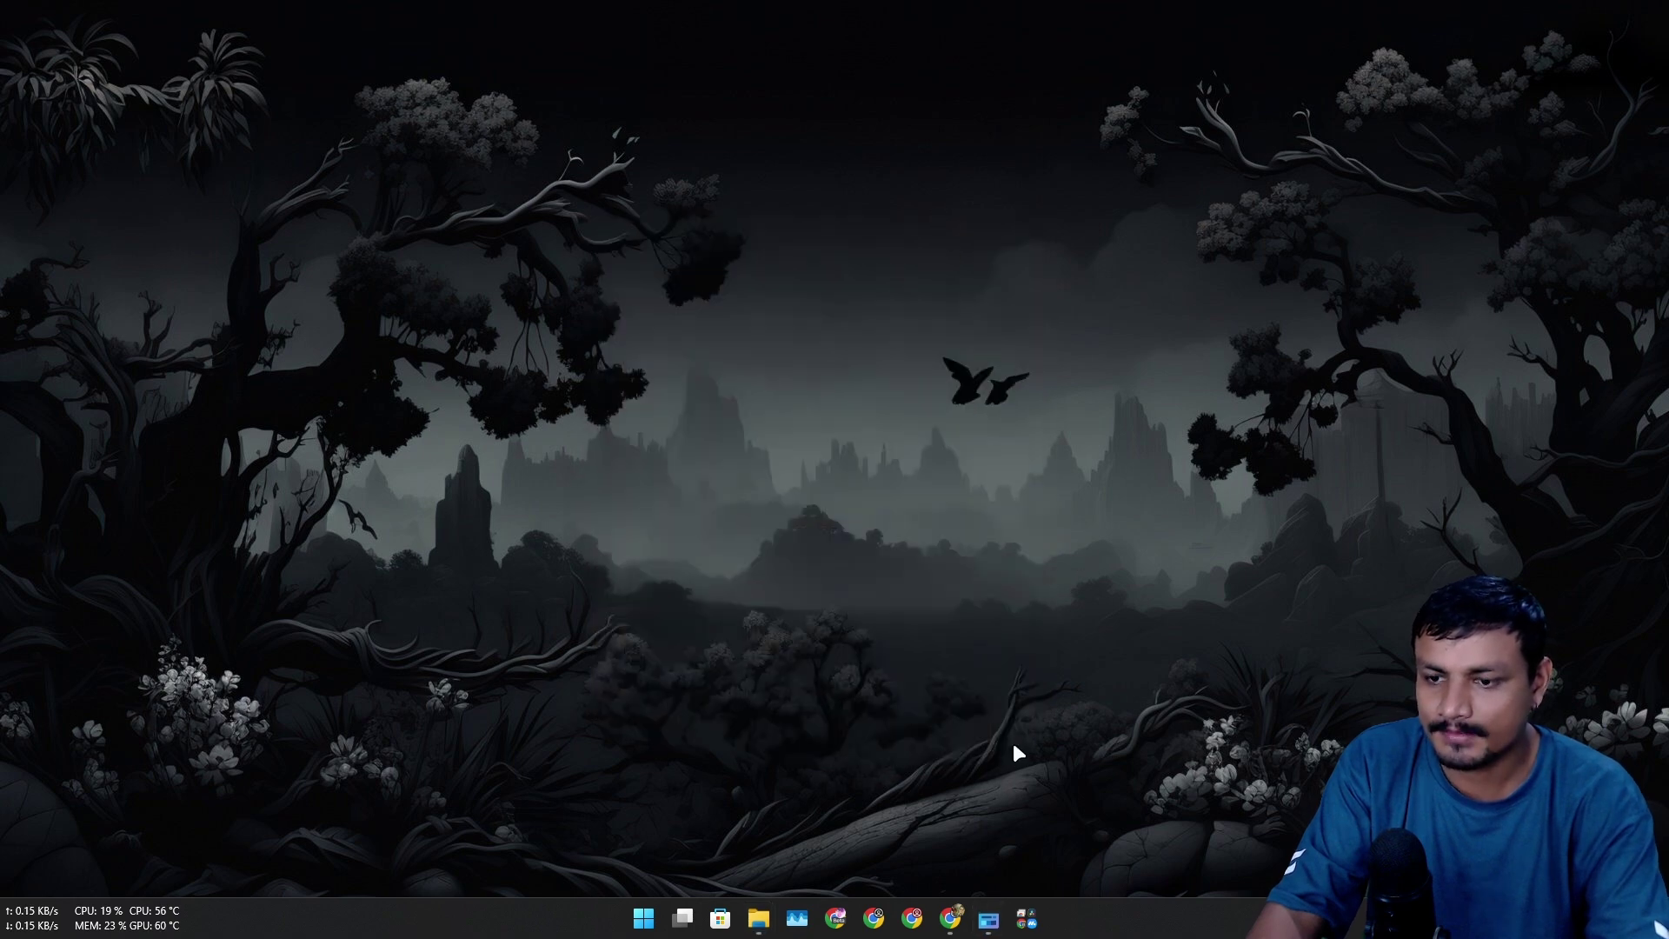
pyautogui.click(1033, 918)
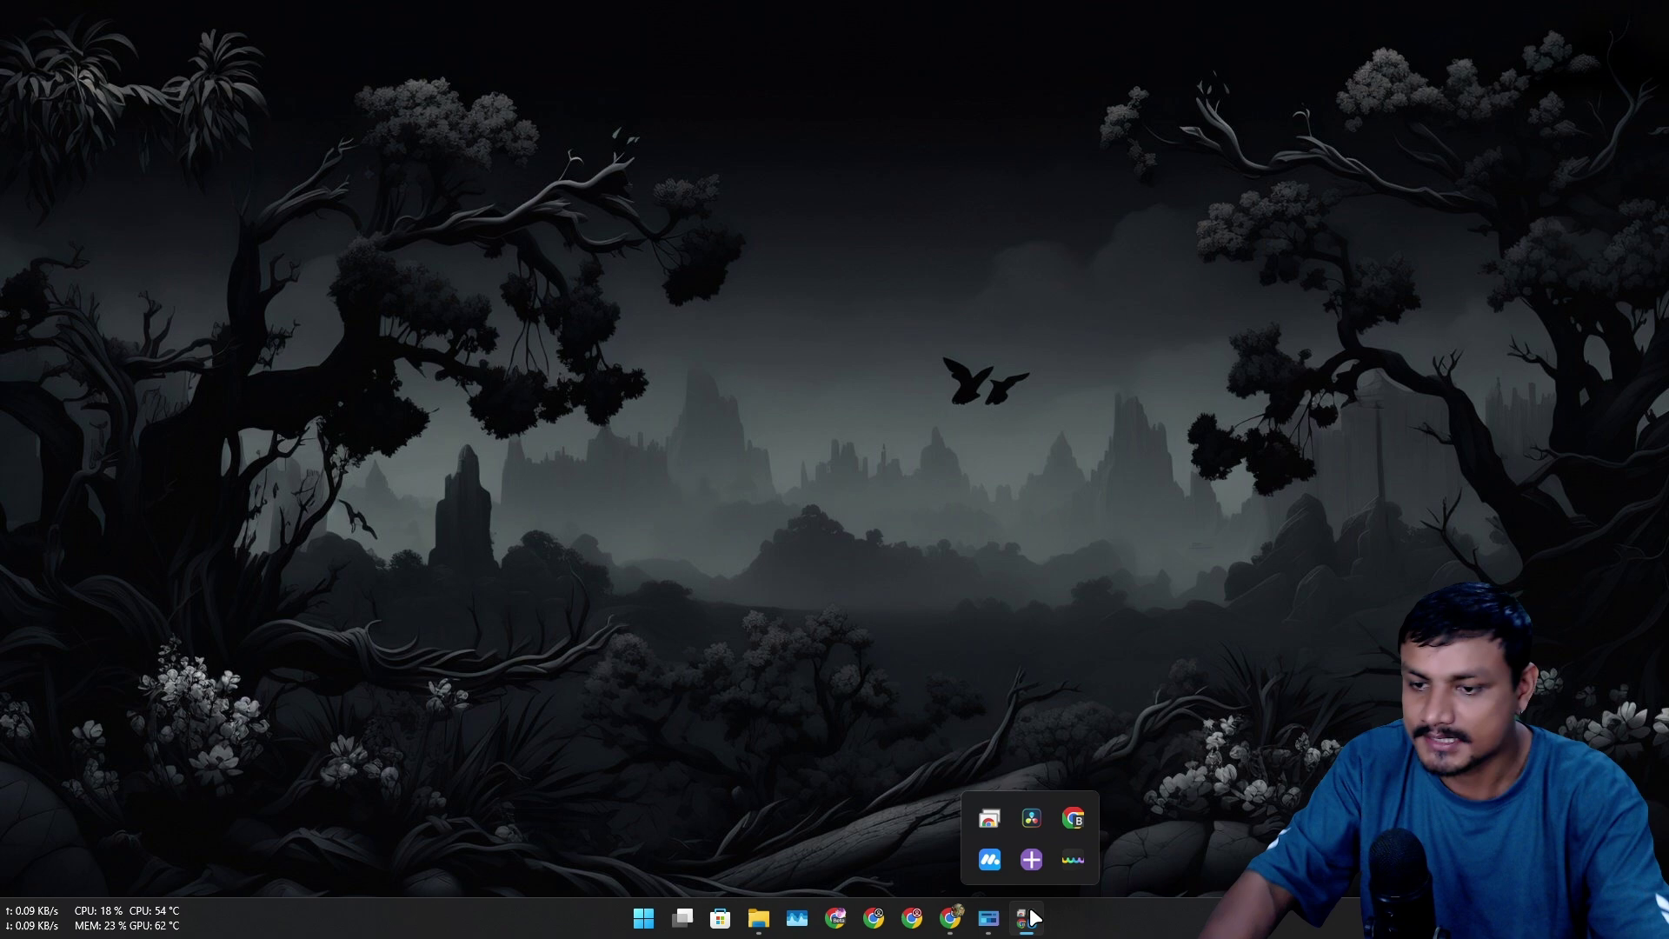
pyautogui.click(952, 435)
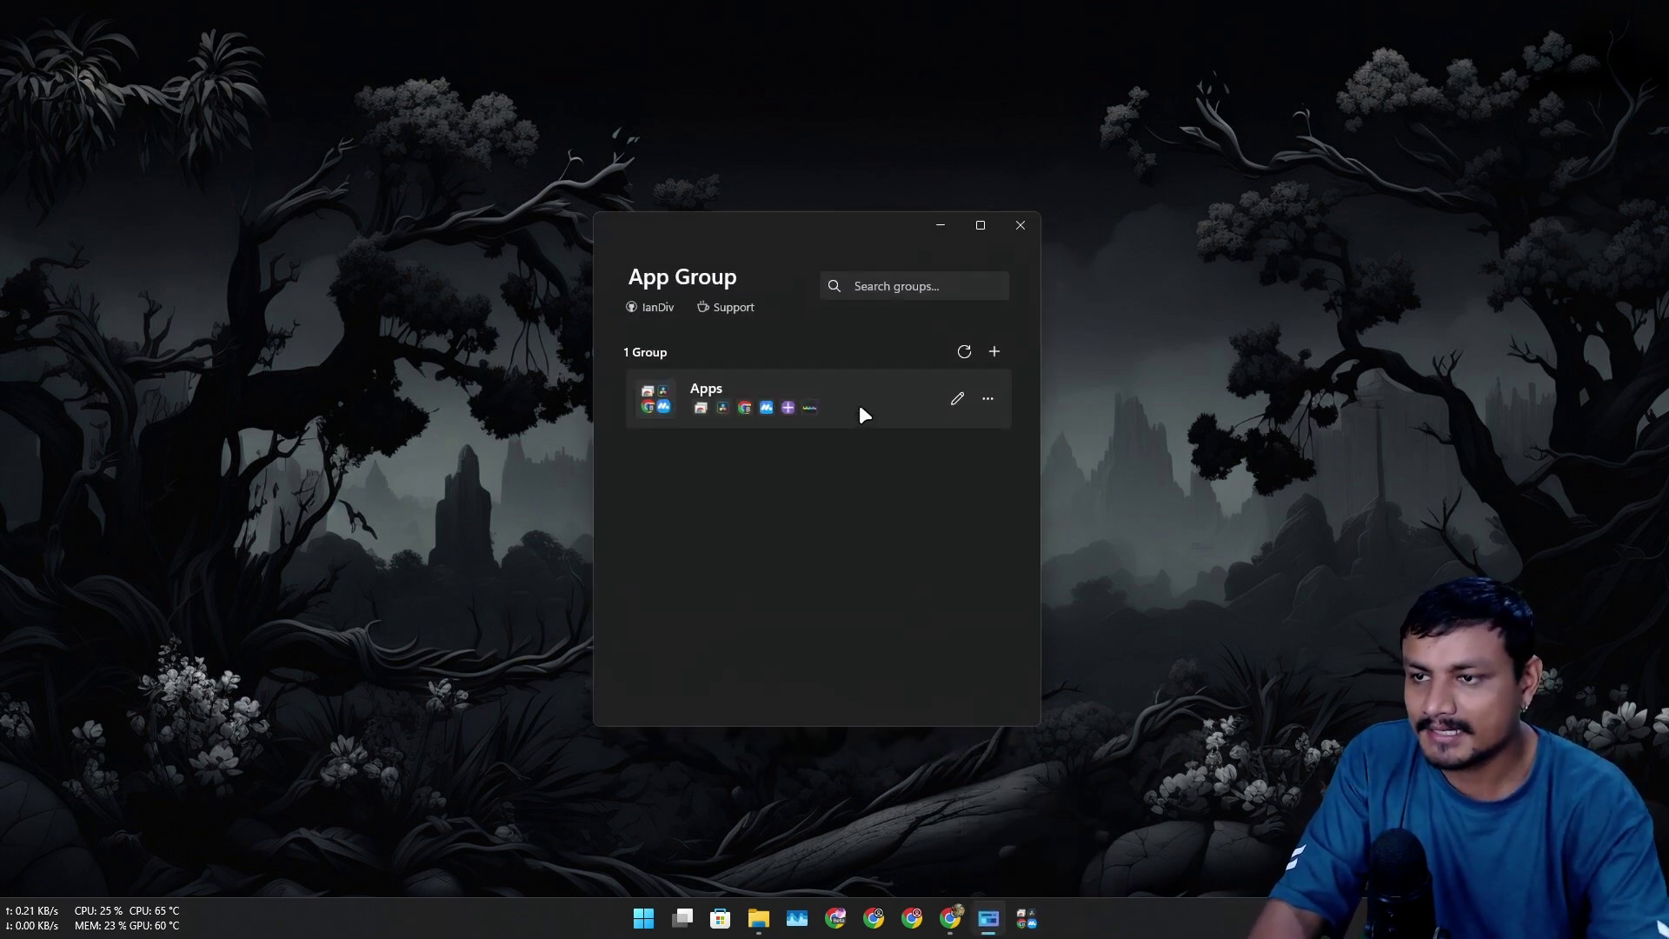
# Turn on the header for the Apps group, save it, and check the group's popup from the taskbar.
pyautogui.click(959, 398)
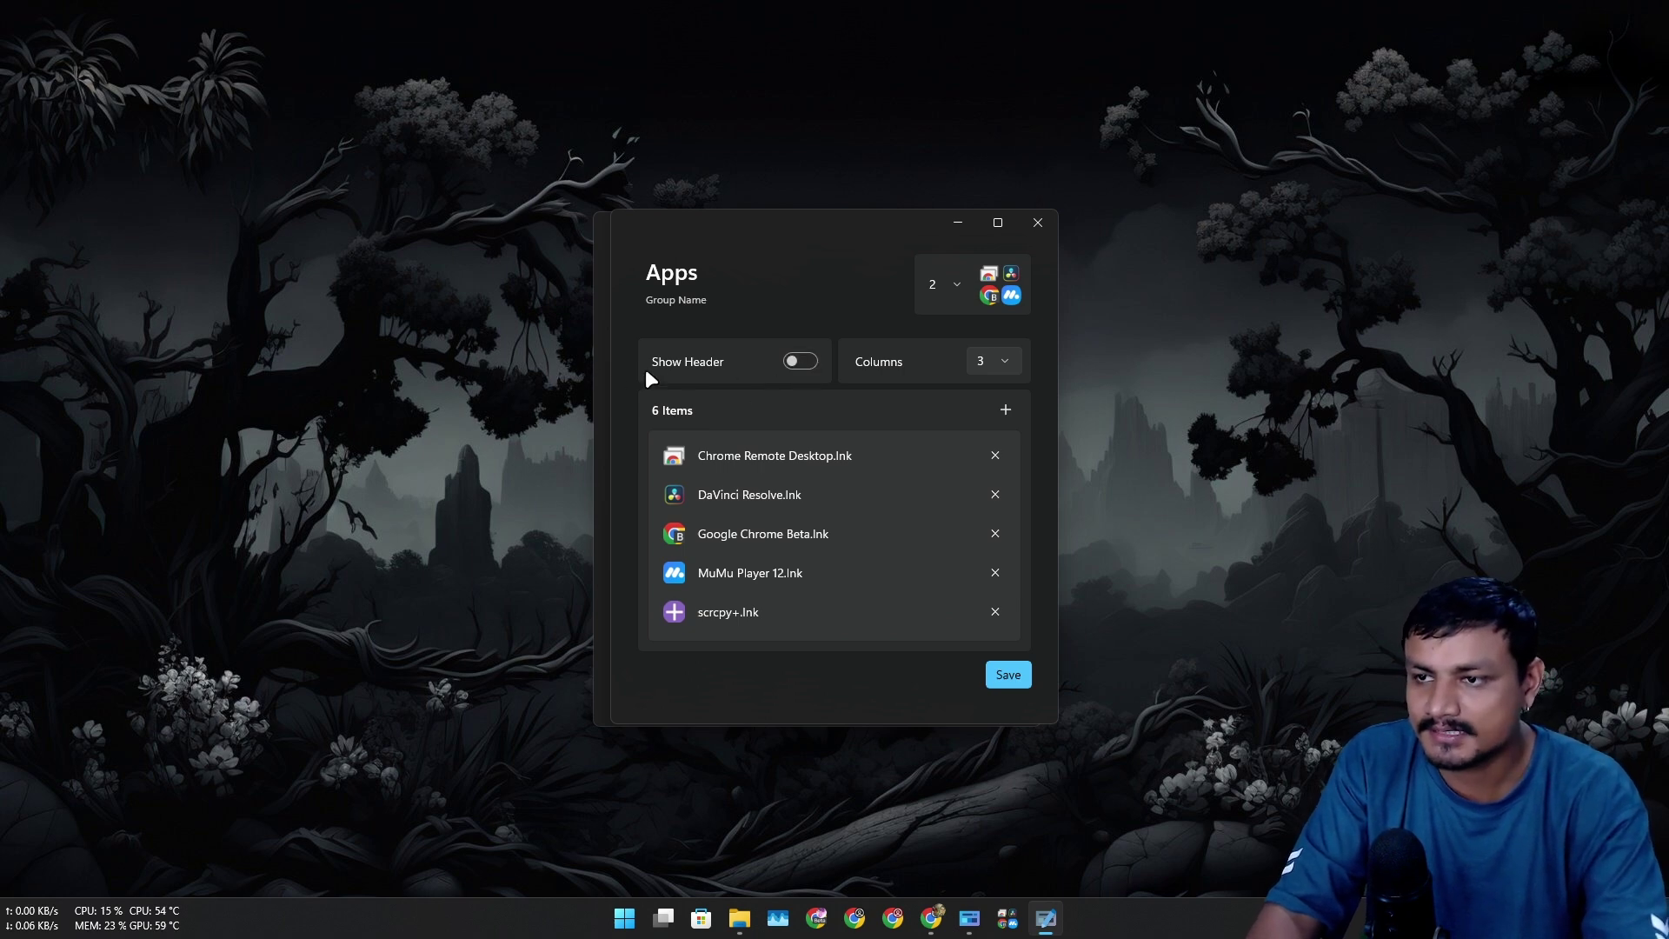
pyautogui.click(797, 362)
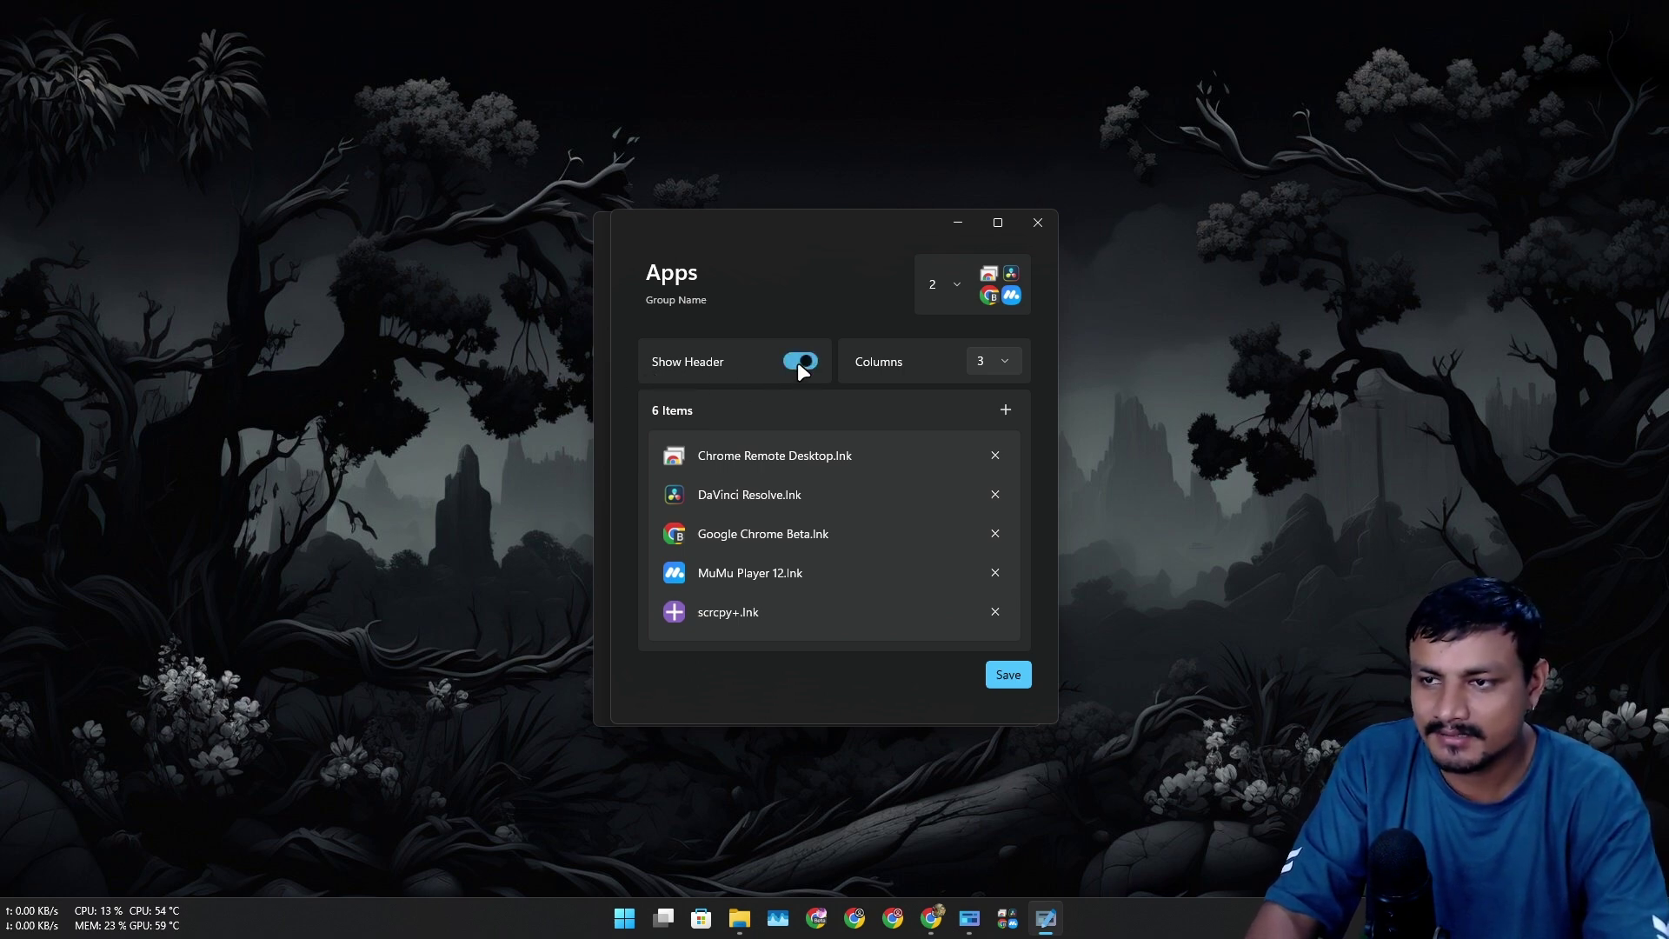
pyautogui.click(1006, 675)
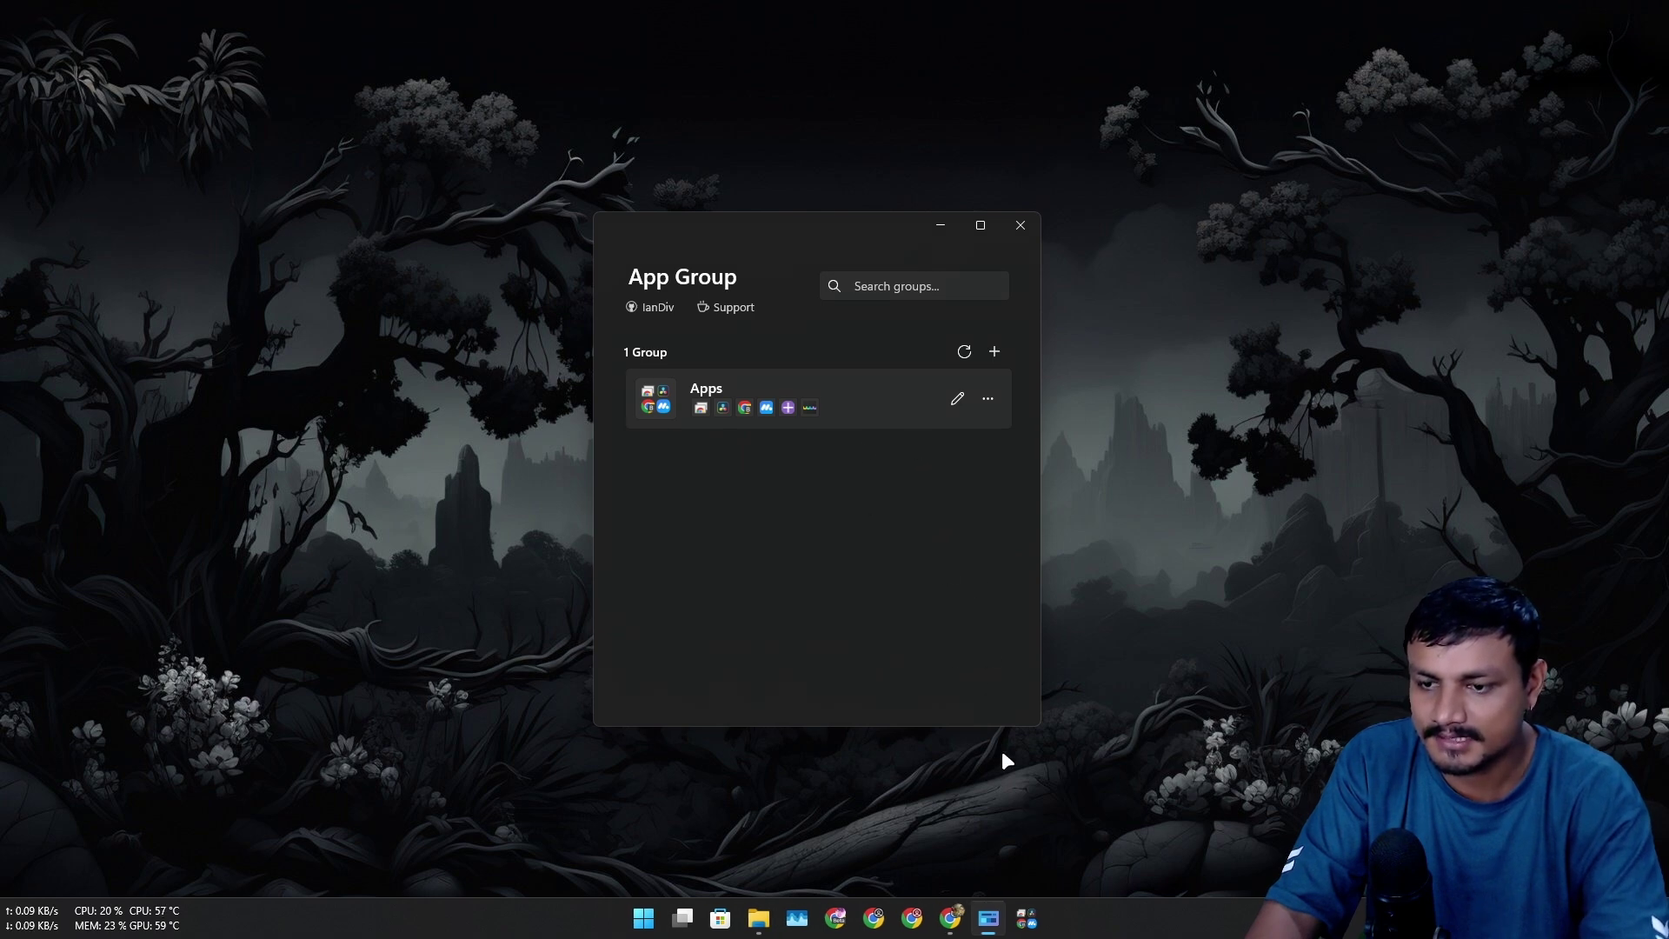
pyautogui.click(1029, 920)
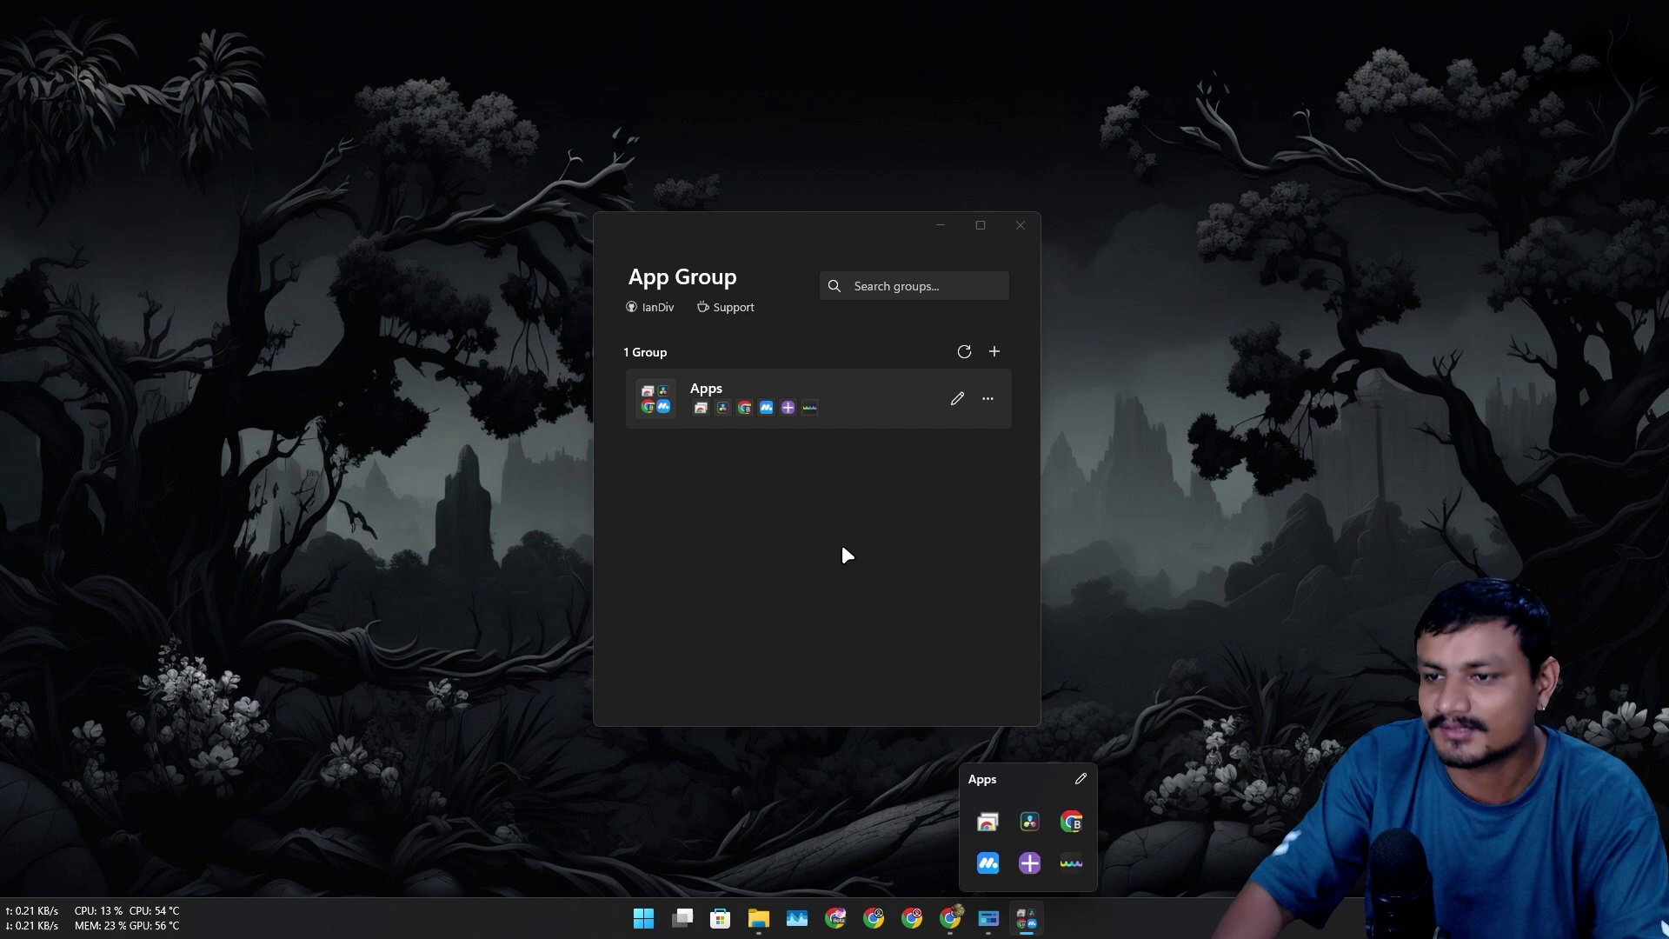
pyautogui.click(841, 557)
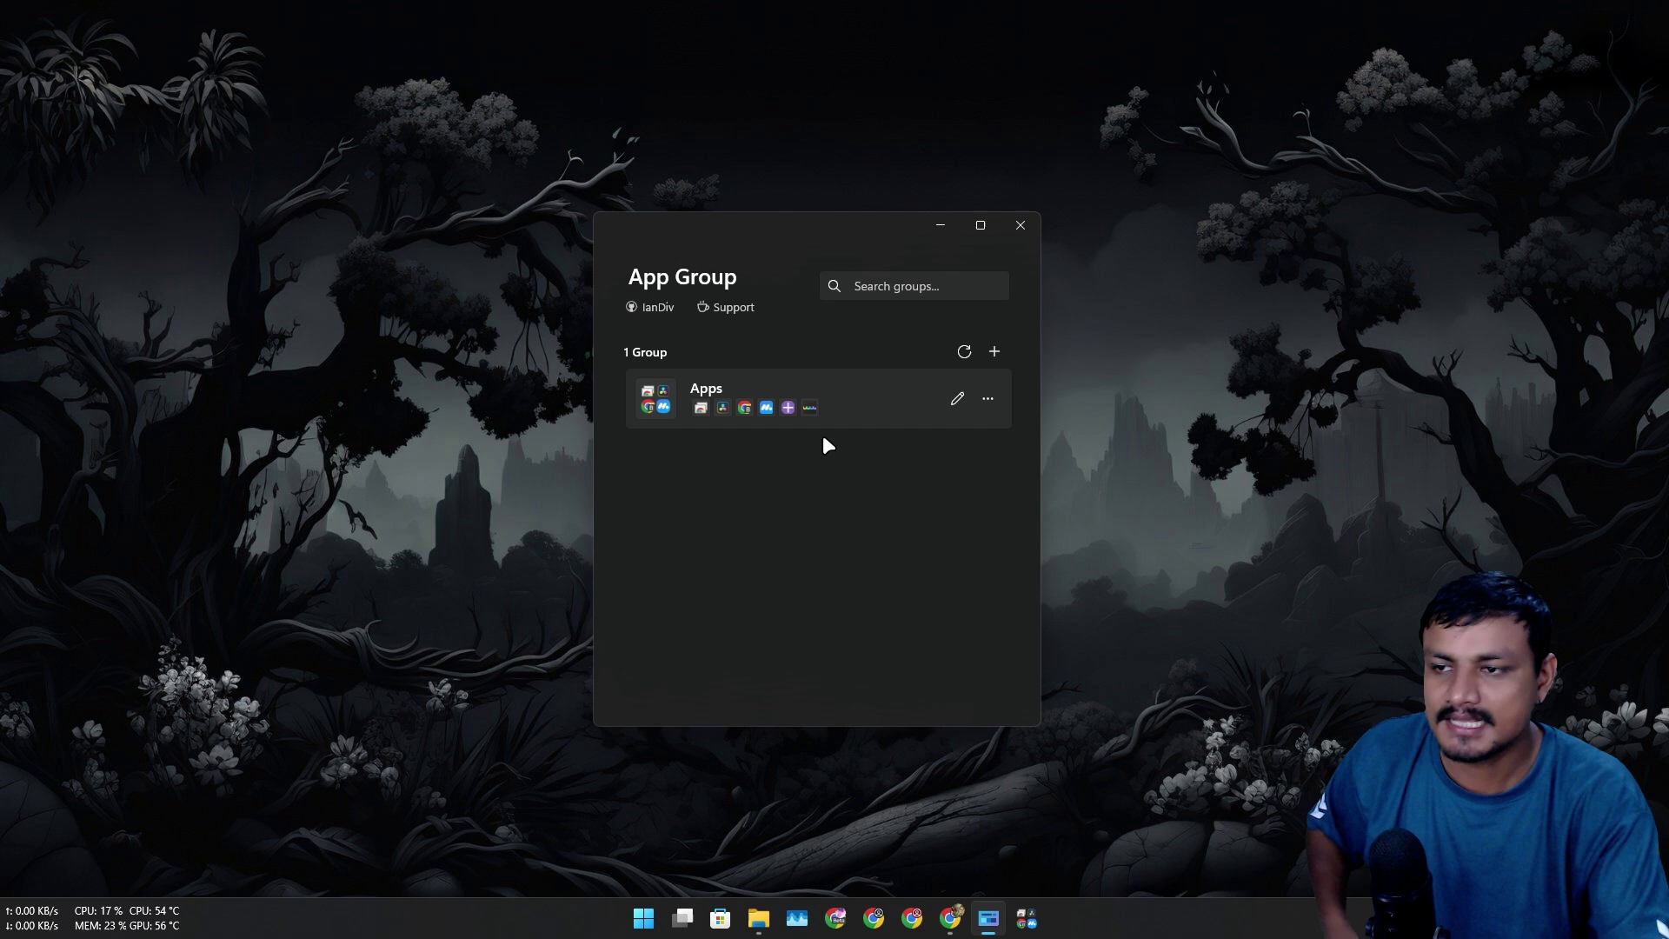
# Set the Apps group's column count to 4, save it, and check the layout from the taskbar.
pyautogui.click(960, 399)
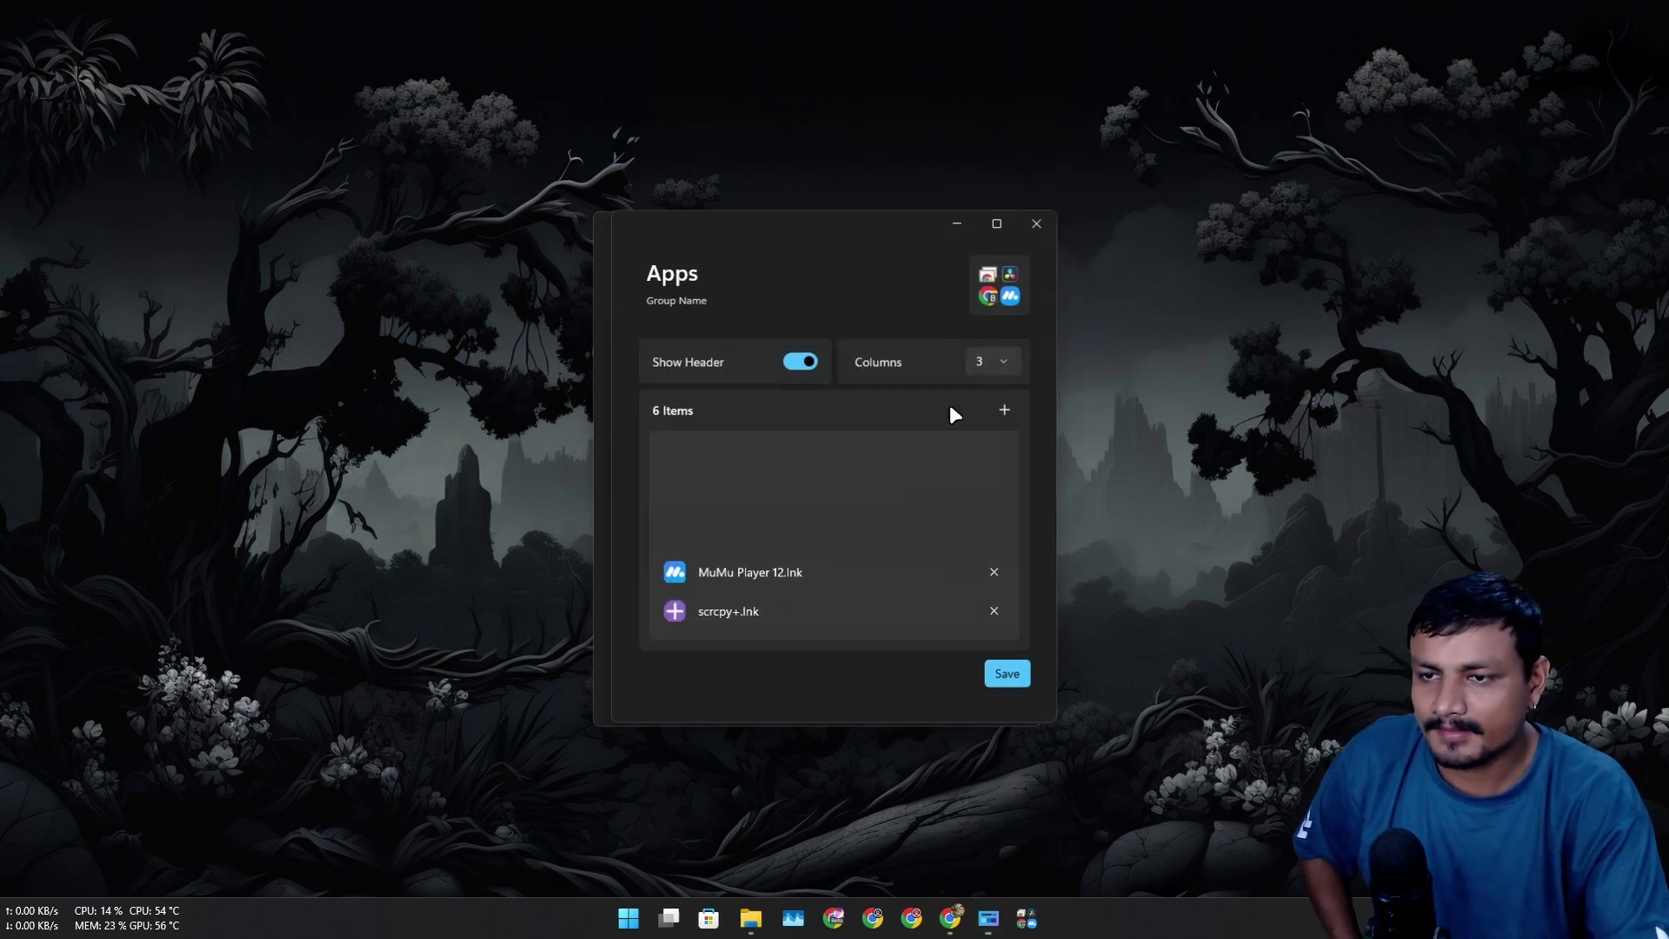
pyautogui.click(987, 358)
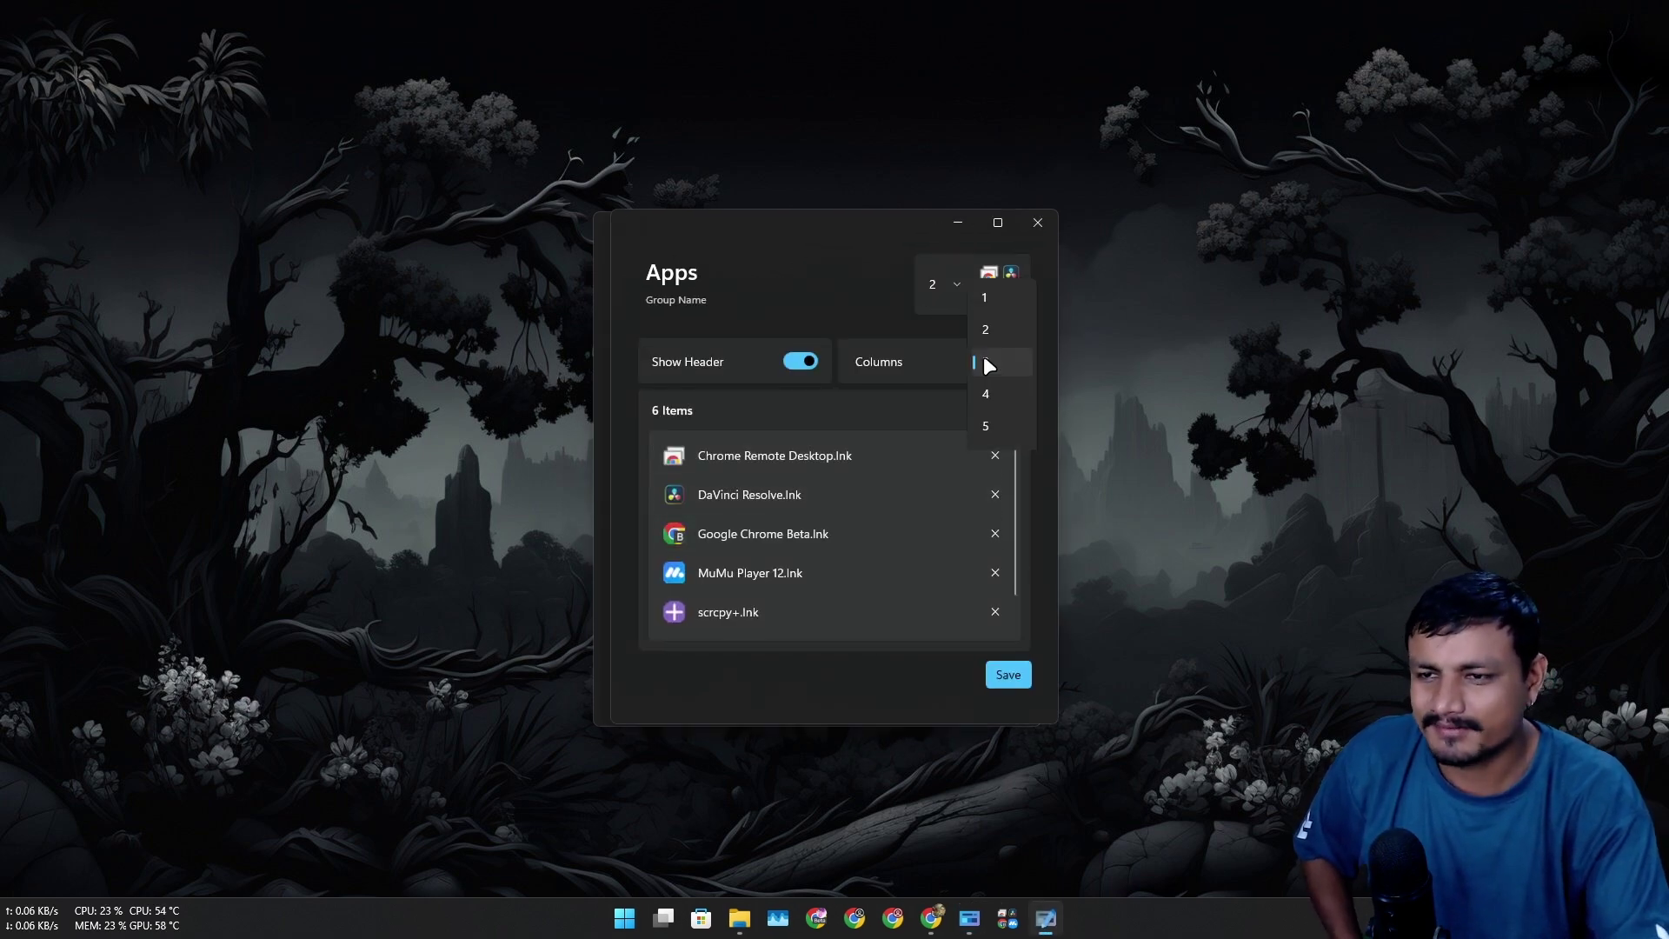
pyautogui.click(1007, 398)
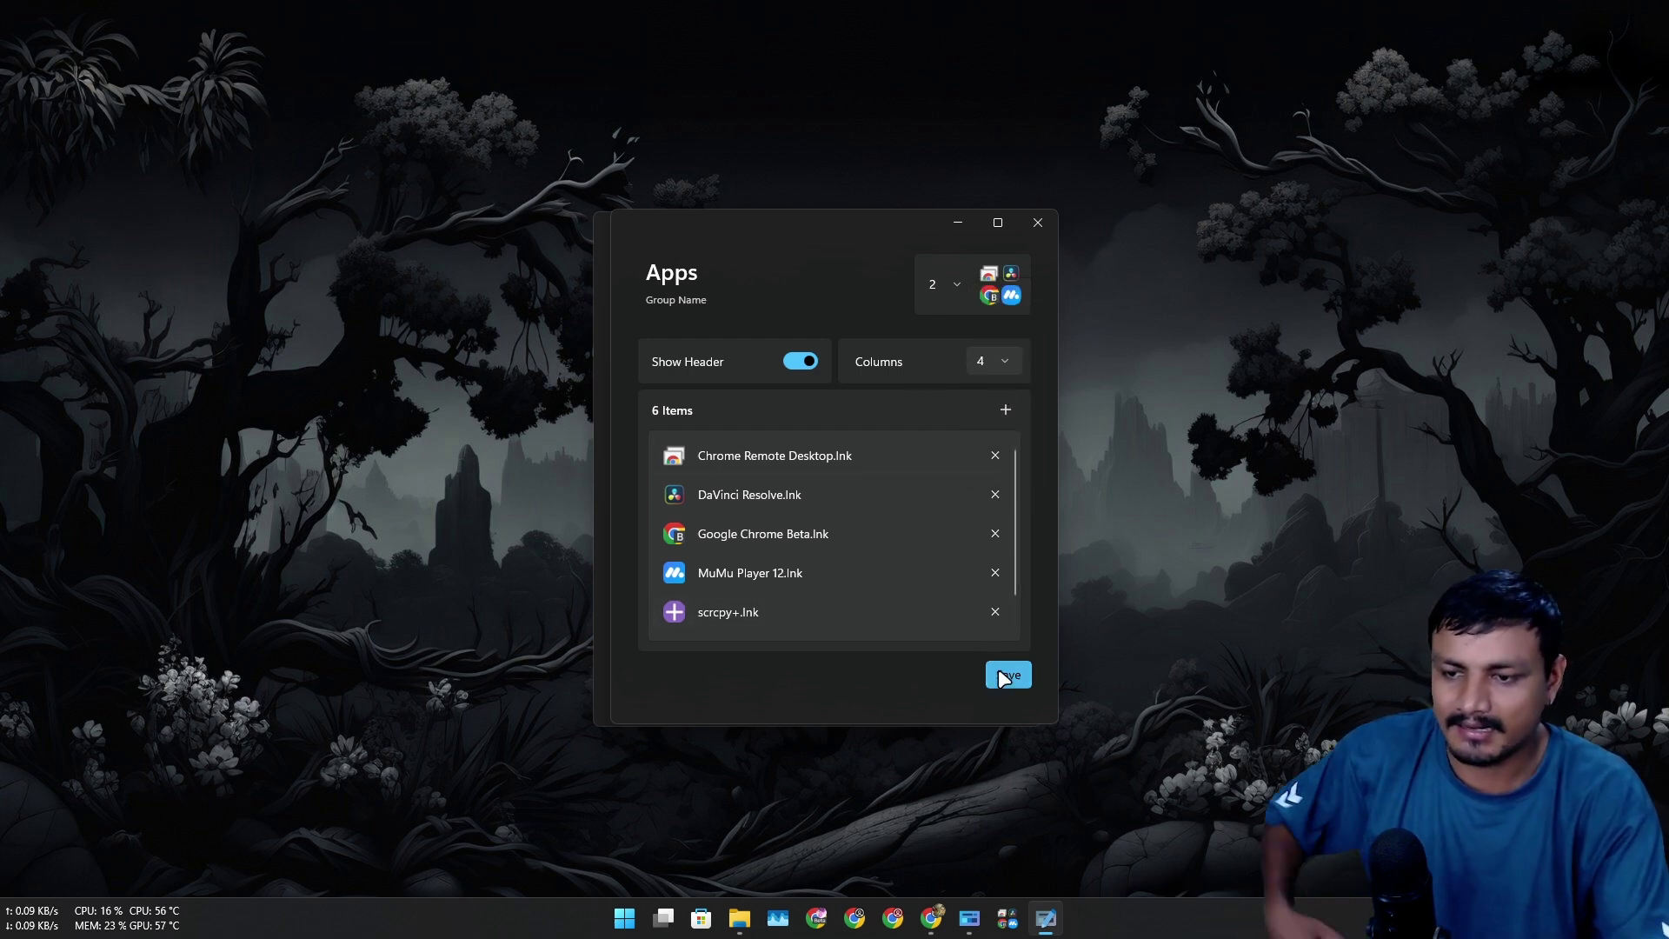
pyautogui.click(995, 361)
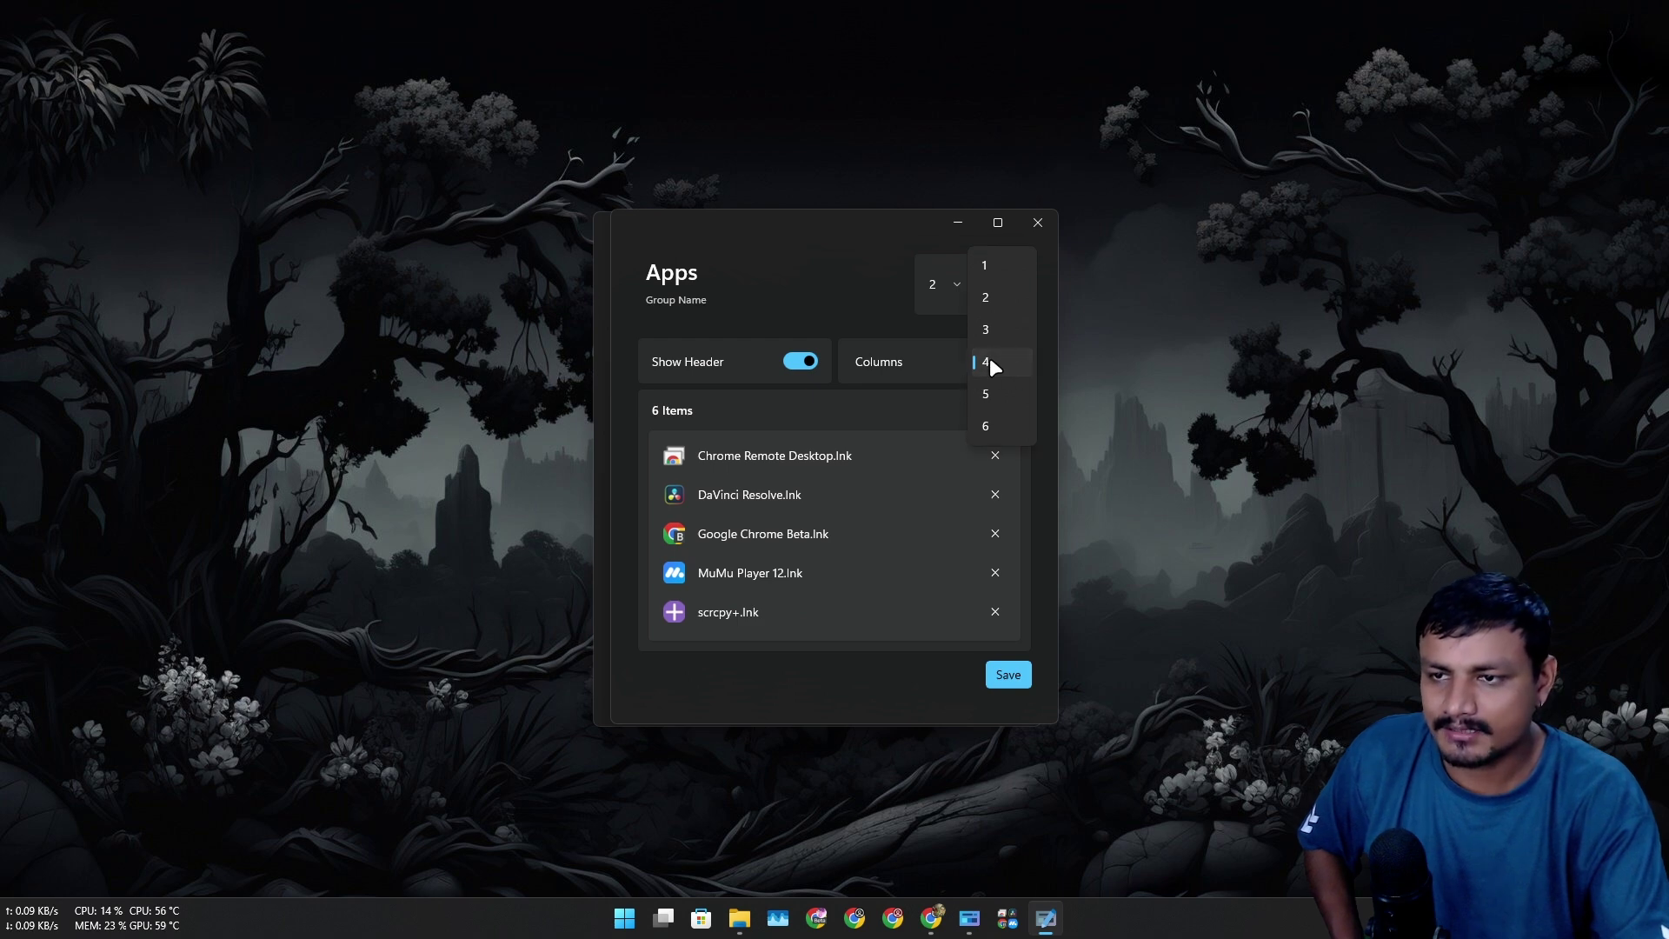
pyautogui.click(997, 362)
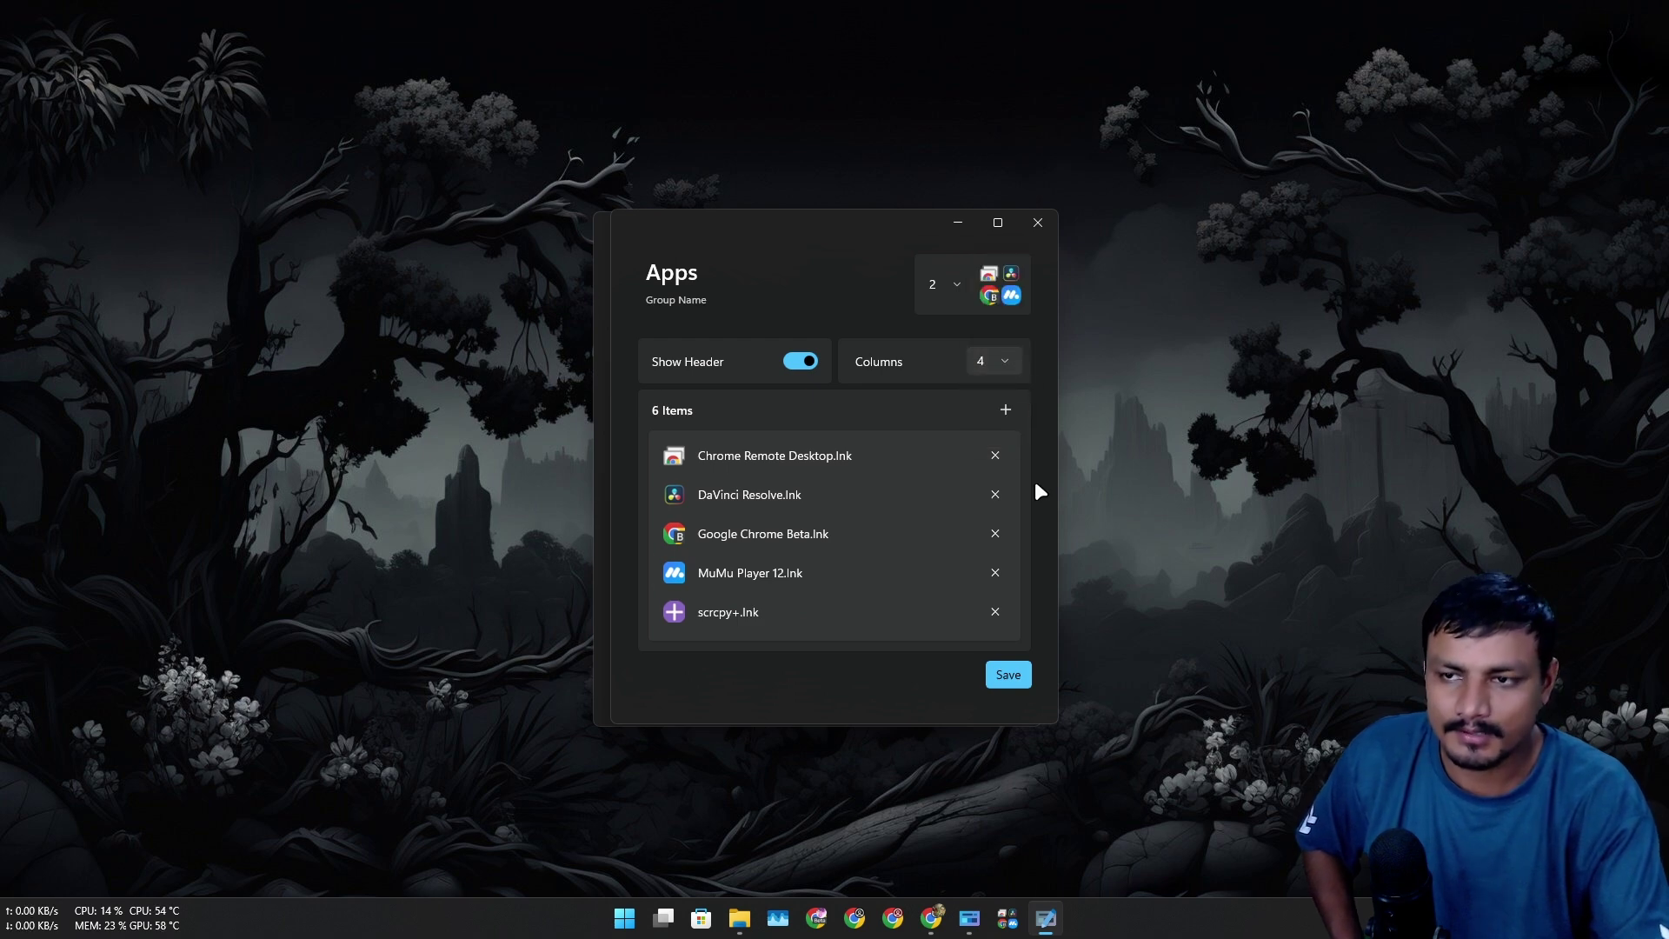
pyautogui.click(1005, 673)
pyautogui.click(1023, 926)
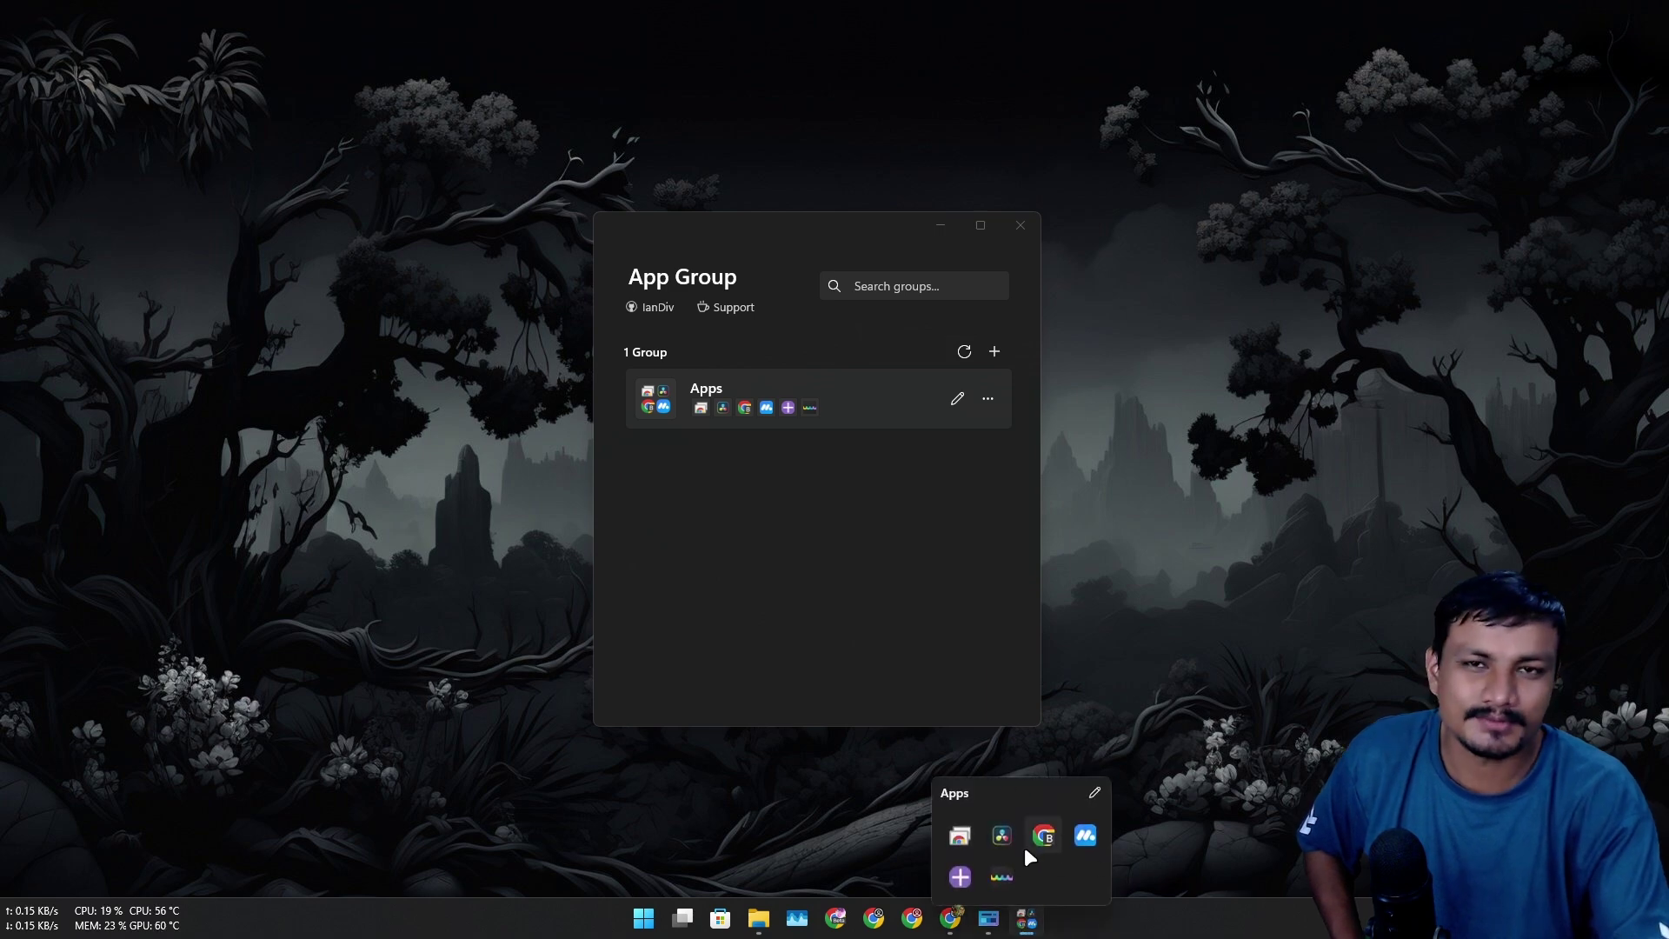
pyautogui.click(911, 573)
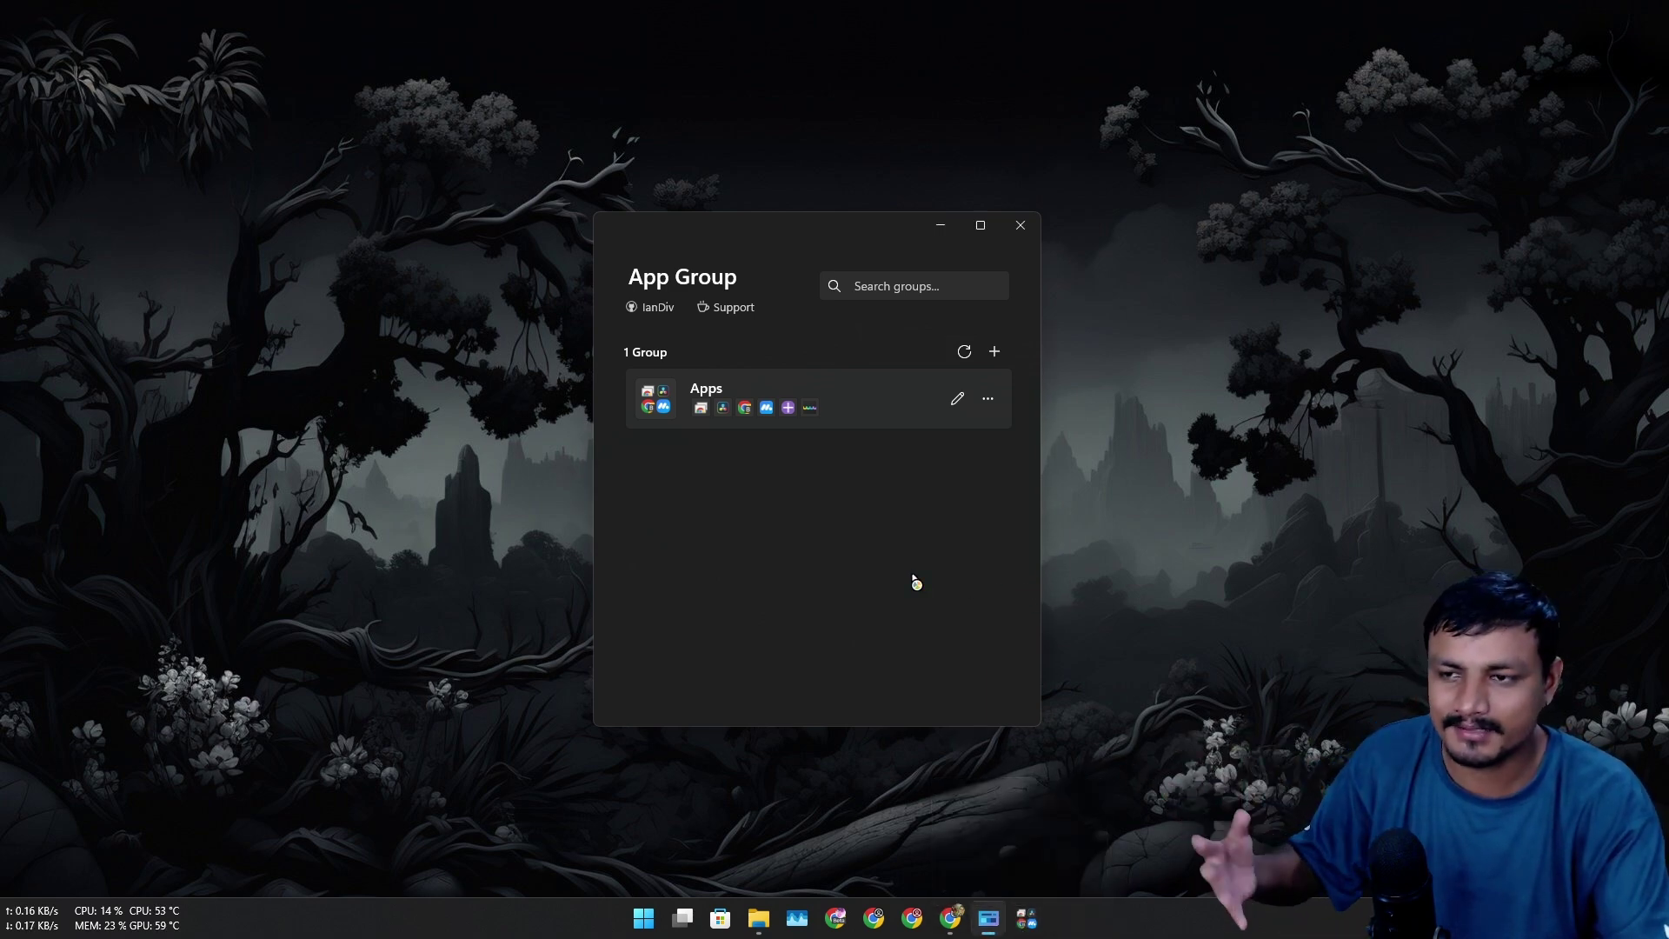
# Set the Apps group to 6 columns with the header off and check its popup from the taskbar.
pyautogui.click(985, 404)
pyautogui.click(1056, 895)
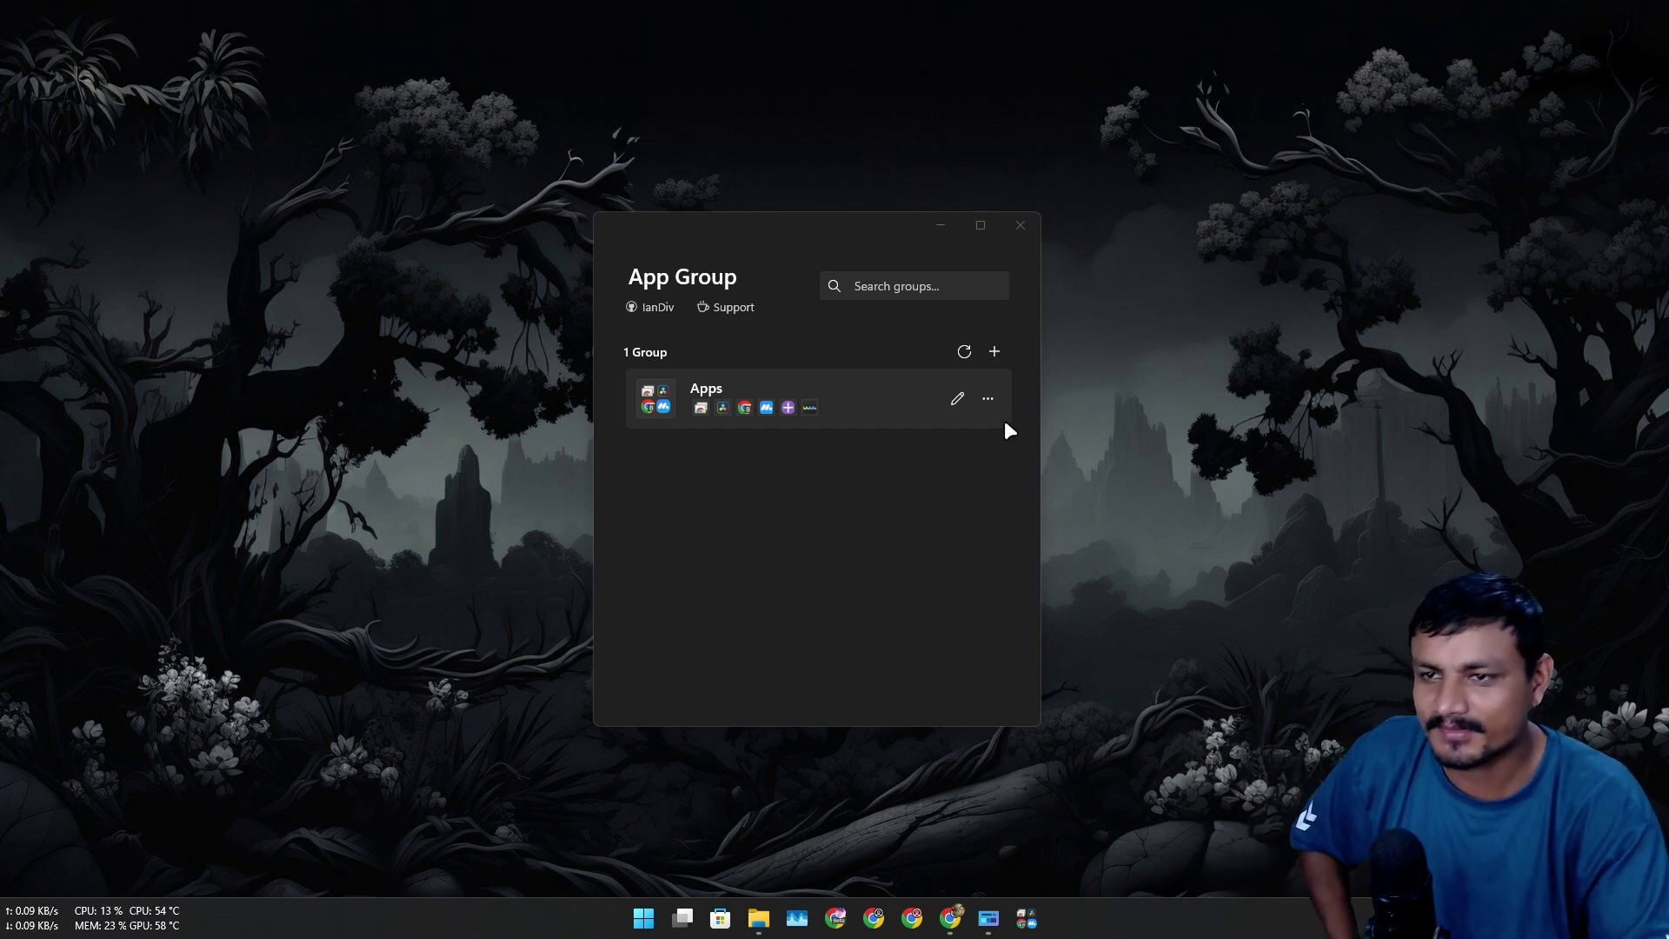
pyautogui.click(1034, 916)
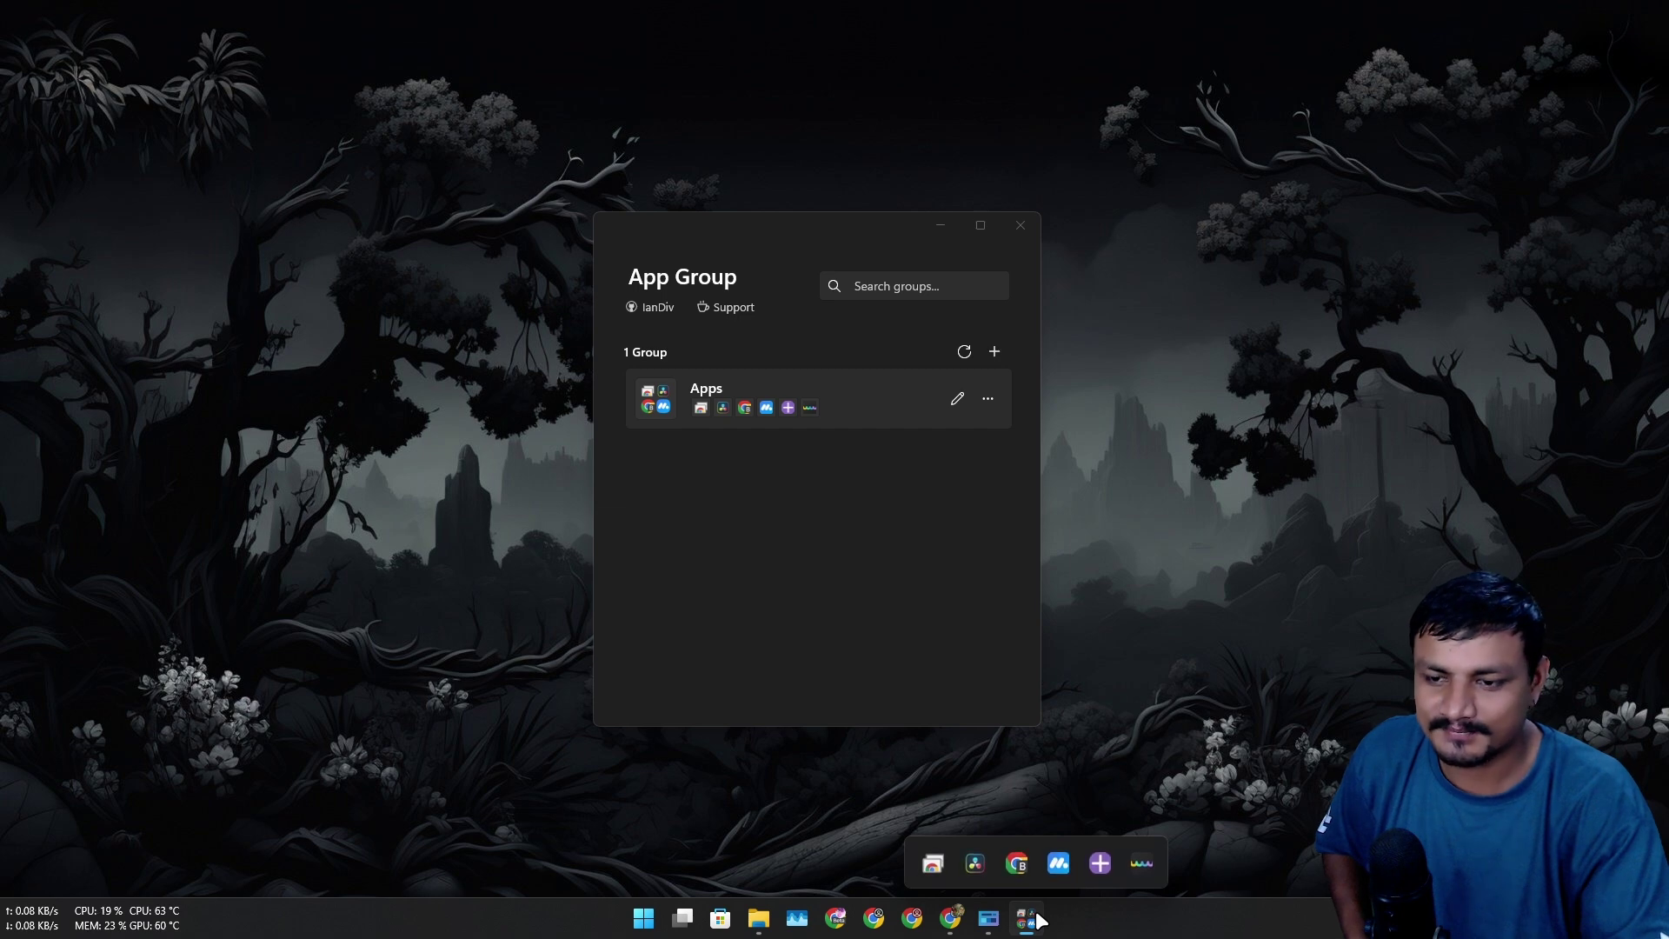
# Set the Apps group's column count to 3 and save the group.
pyautogui.click(957, 398)
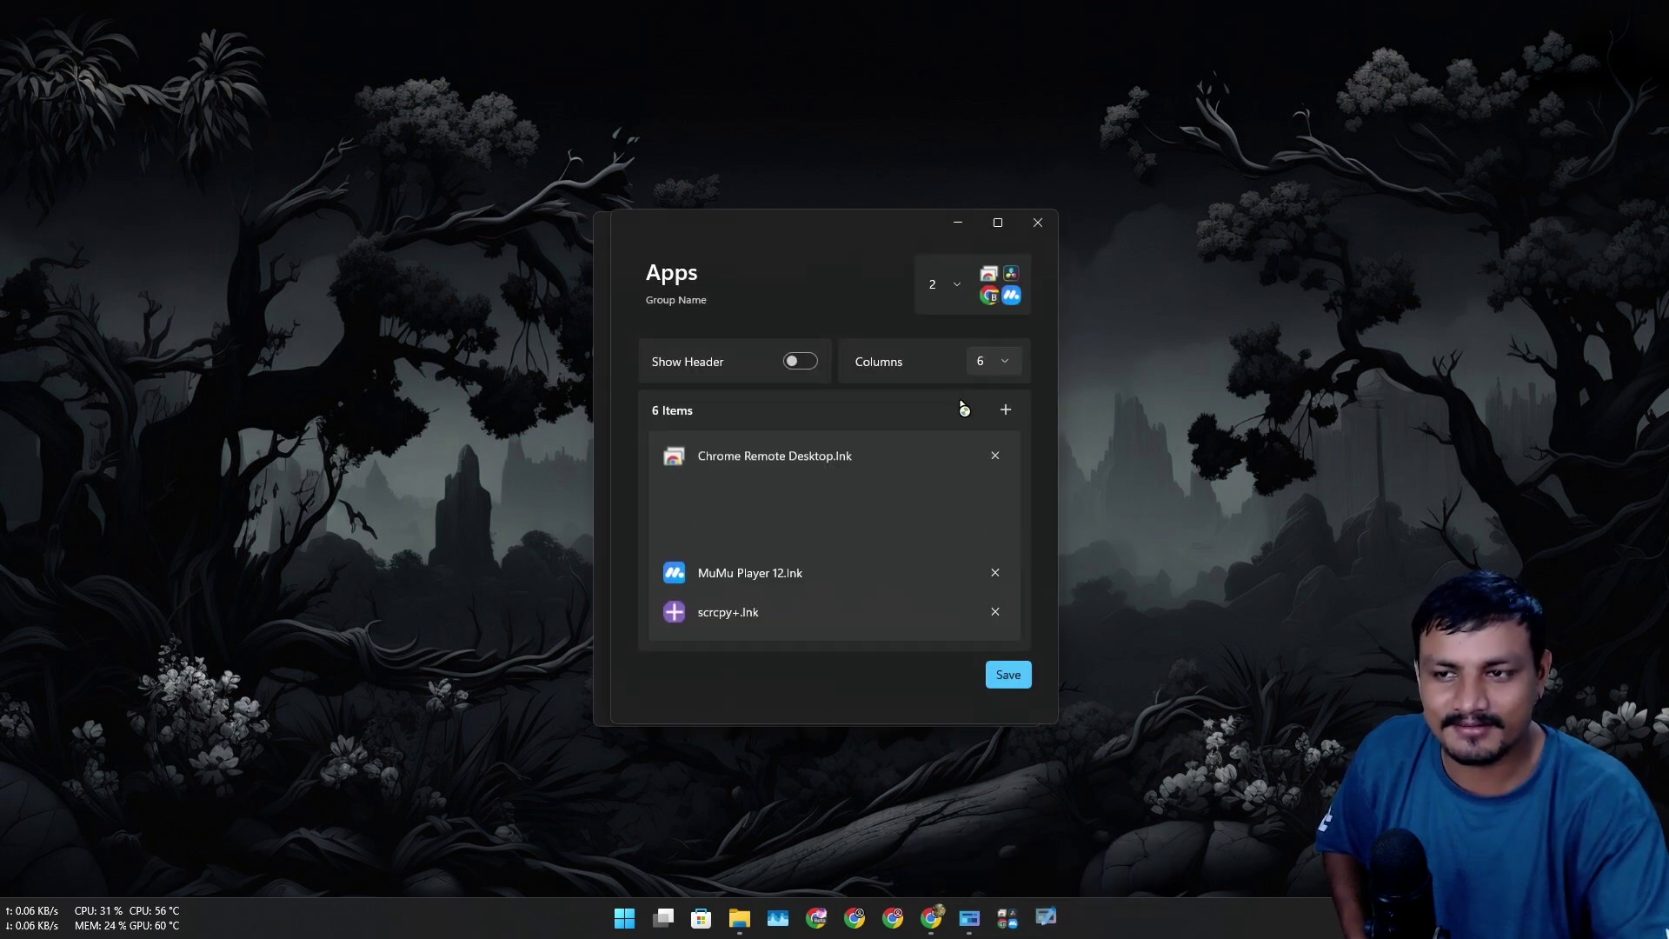
pyautogui.click(995, 359)
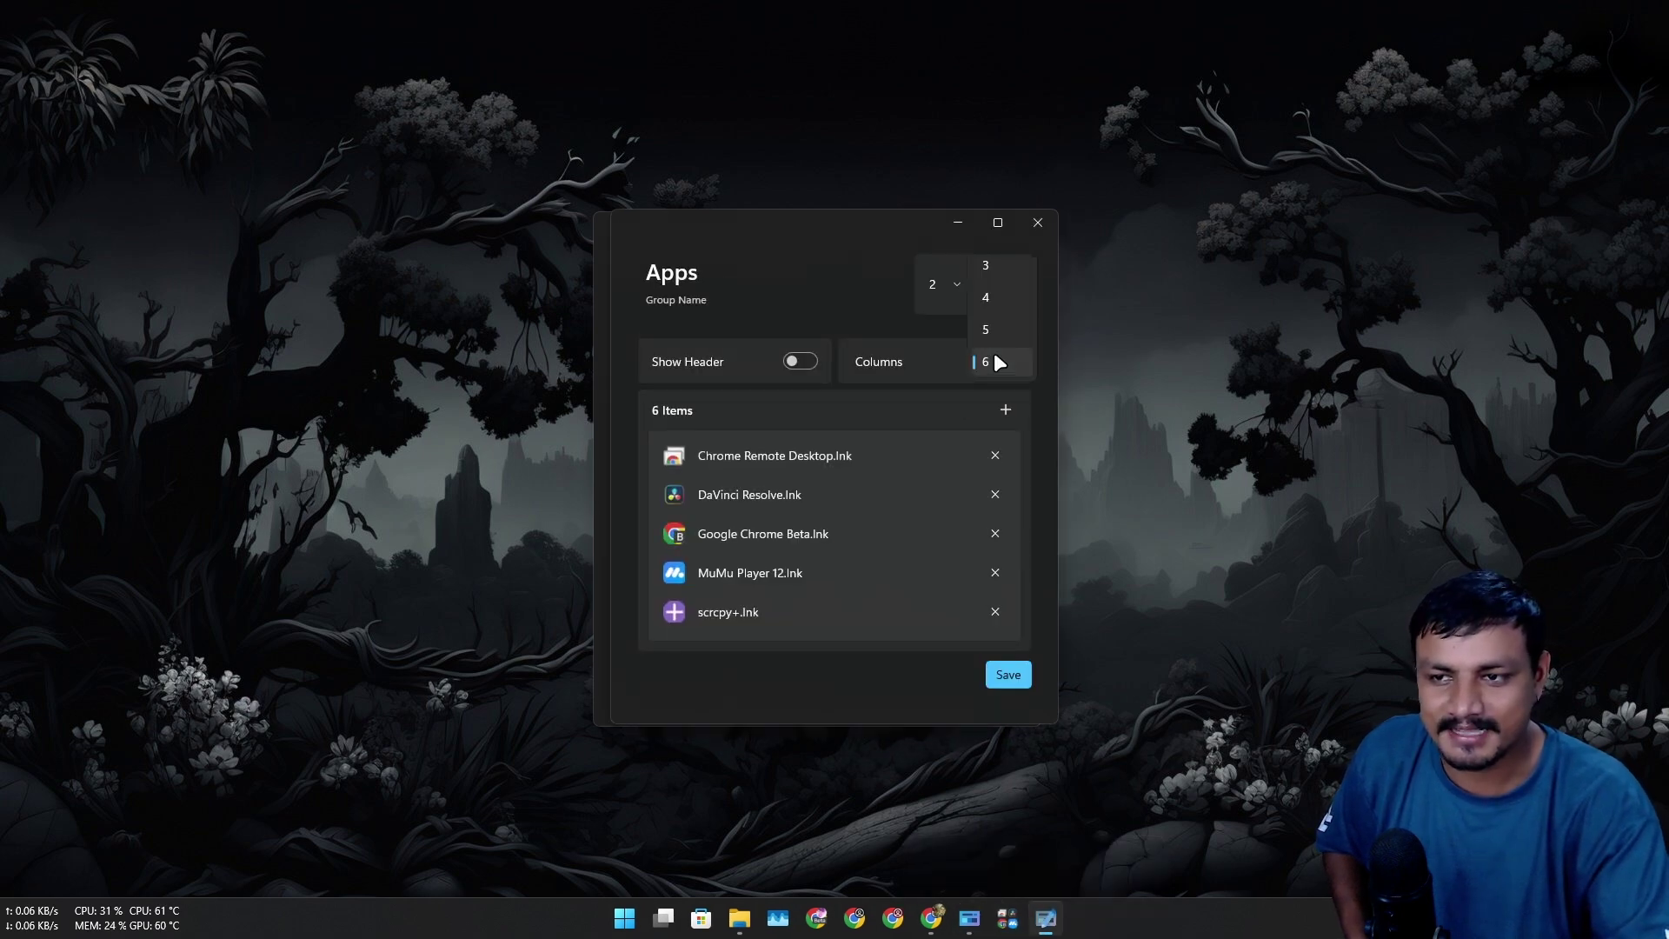
pyautogui.click(1004, 275)
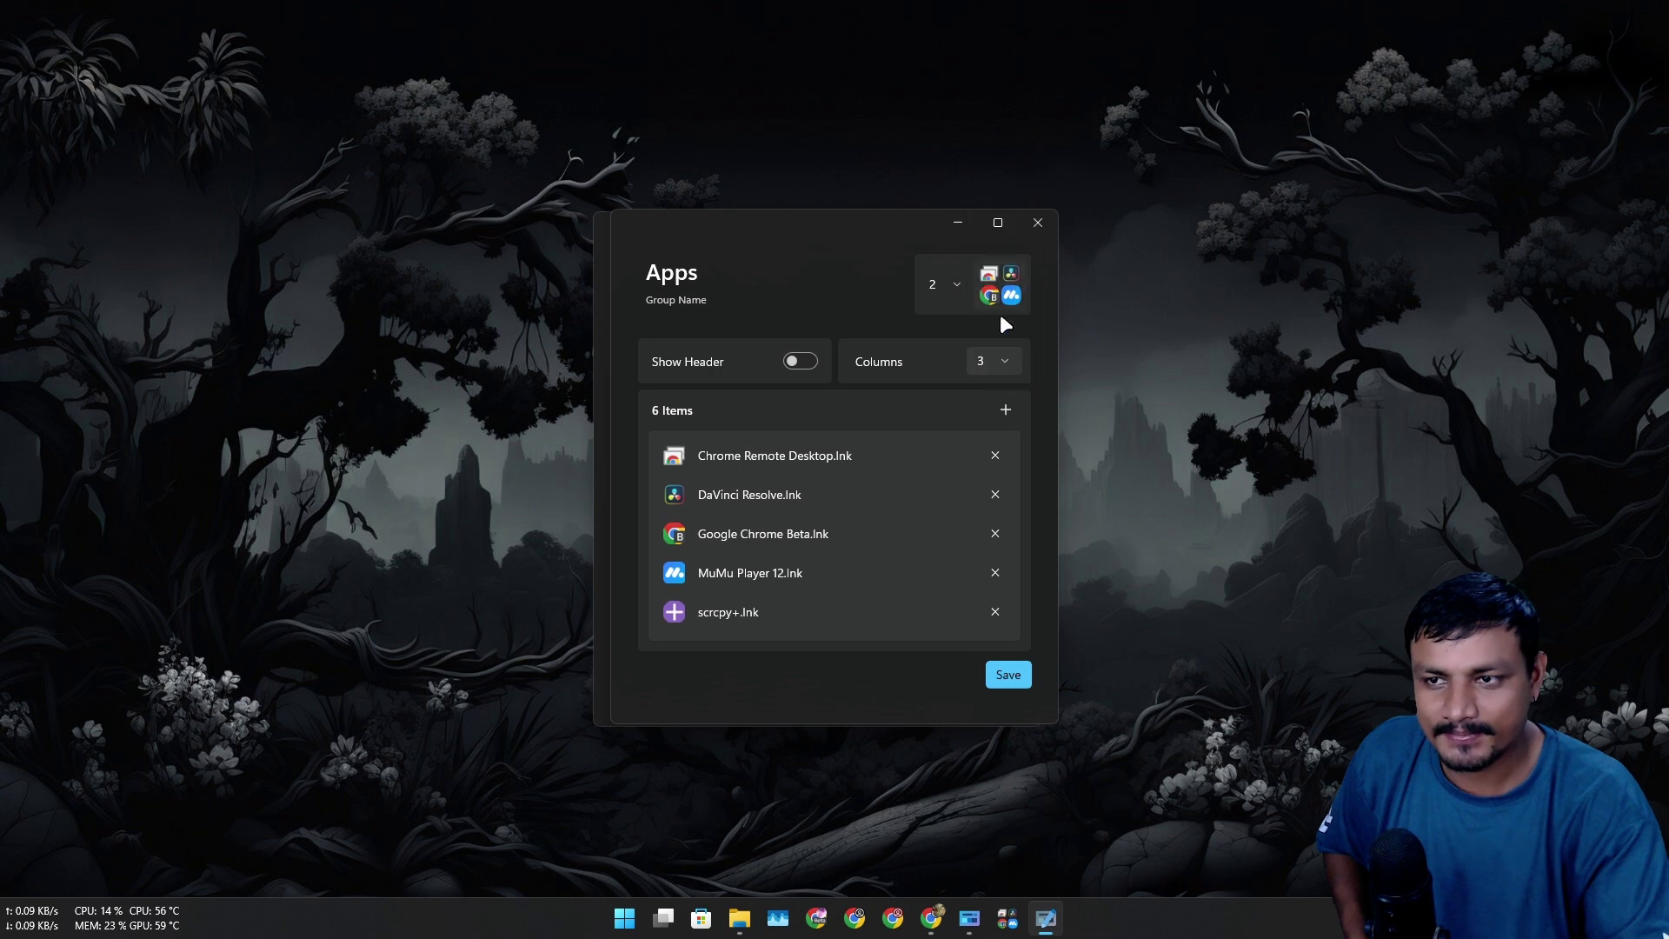
pyautogui.click(1008, 675)
# Check AppGroup's CPU and memory use in Task Manager while opening the Apps group from the taskbar.
pyautogui.press('super+d')
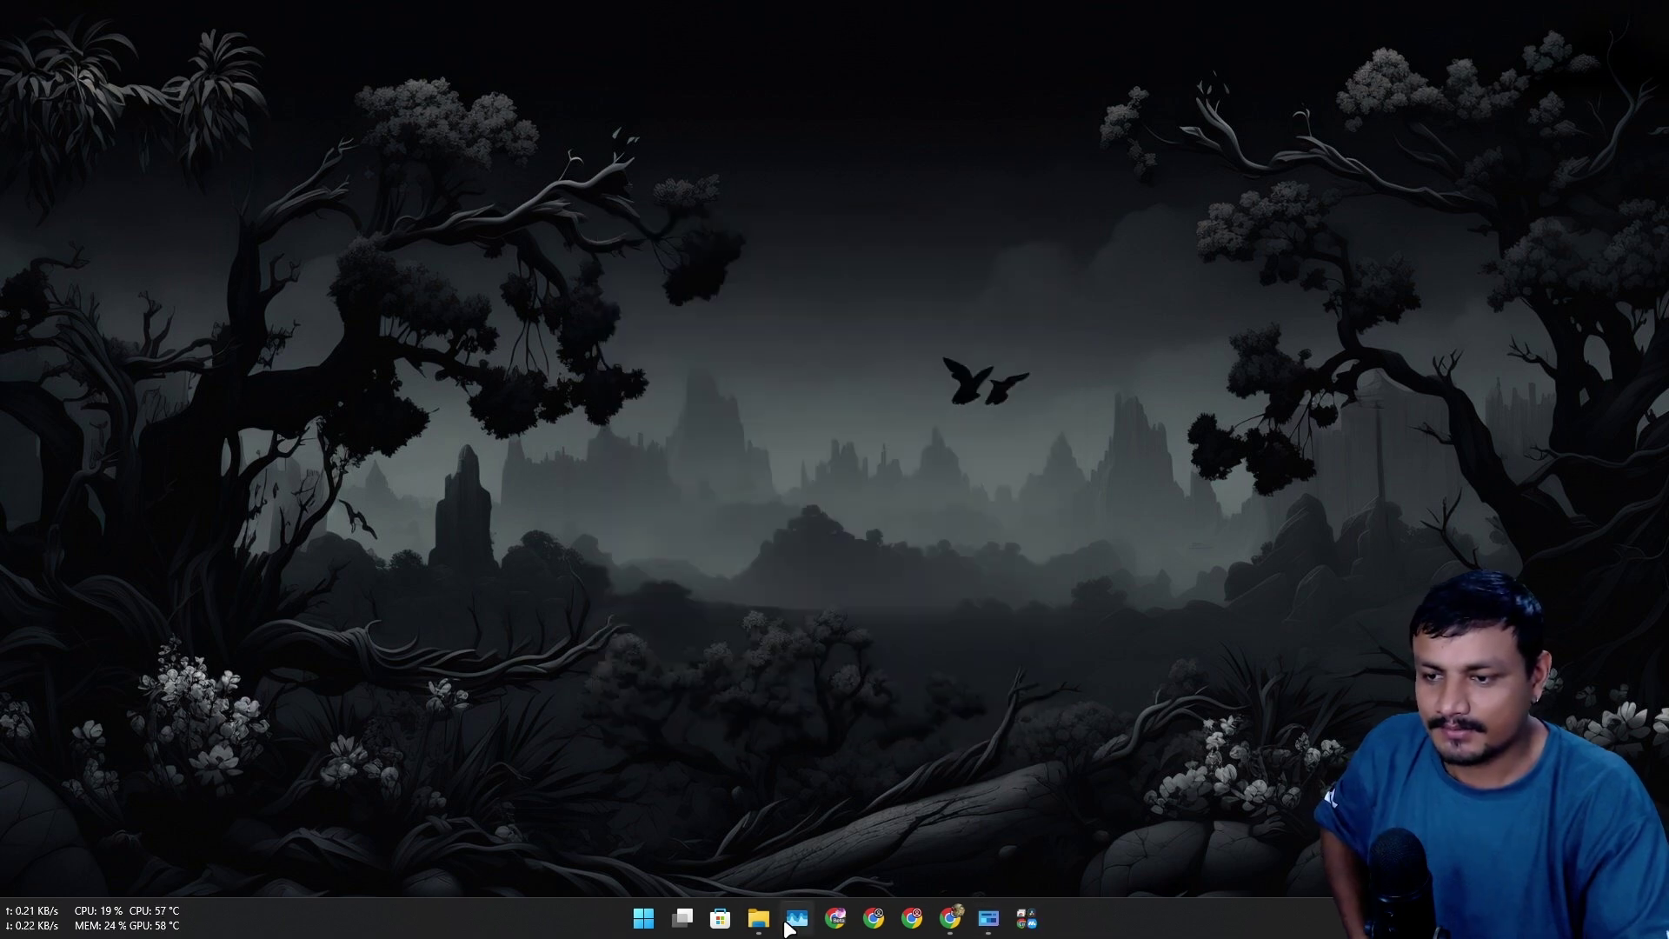
pyautogui.hotkey('ctrl', 'shift', 'Escape')
pyautogui.moveTo(857, 113); pyautogui.dragTo(1171, 262)
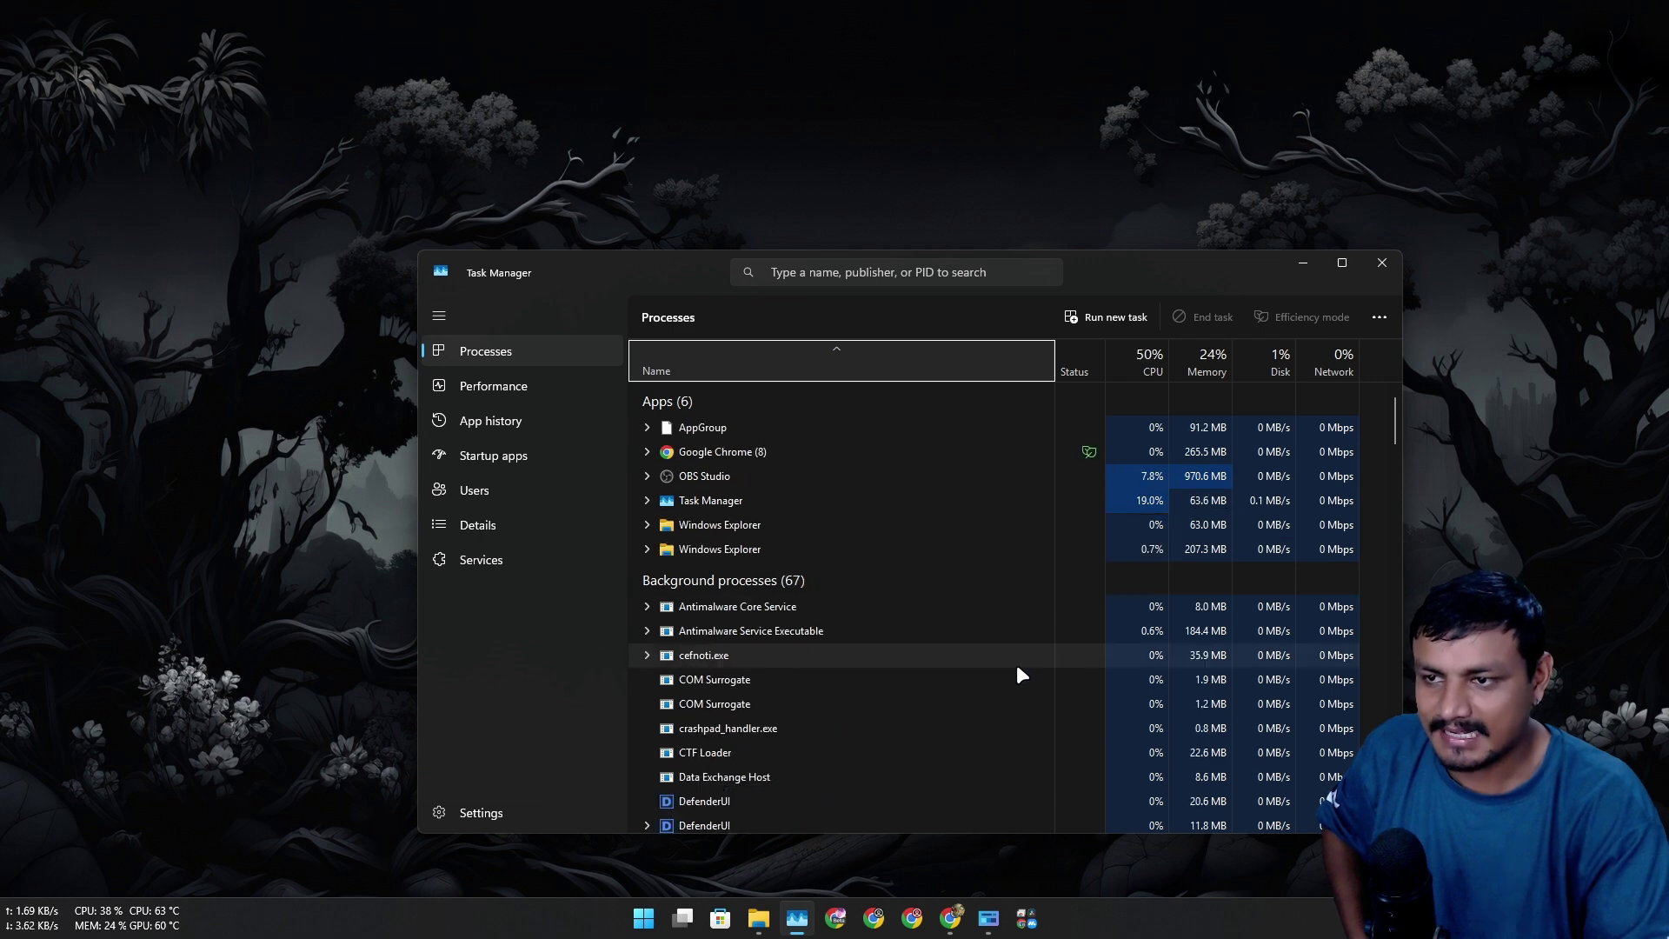
pyautogui.click(1025, 919)
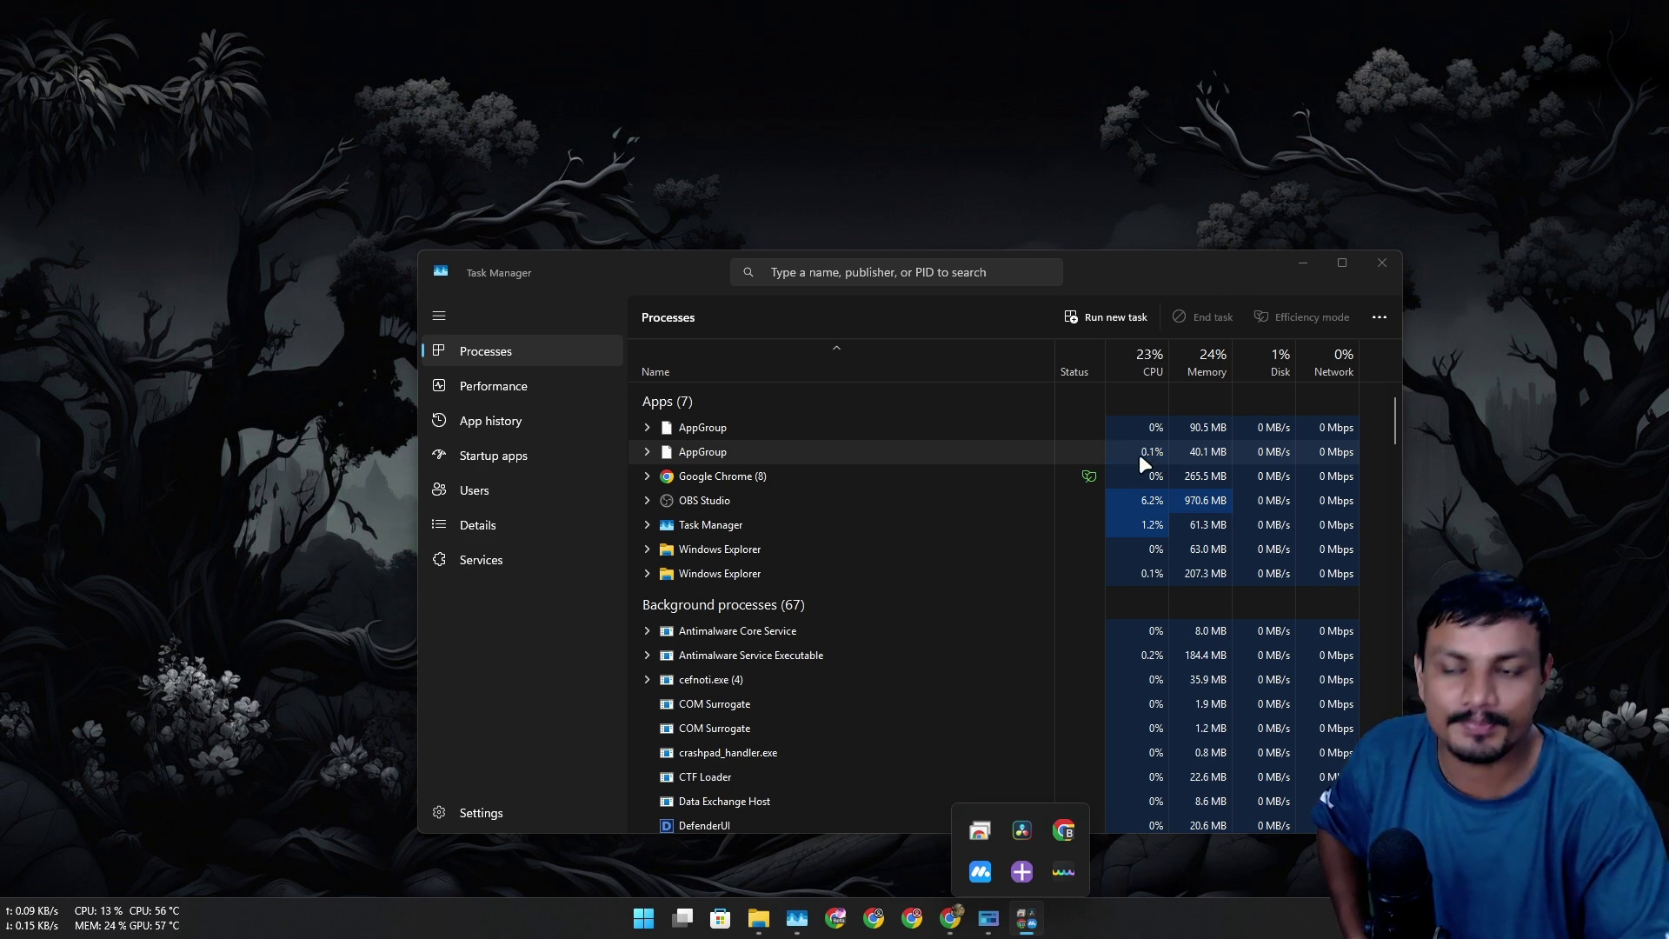
pyautogui.click(1027, 917)
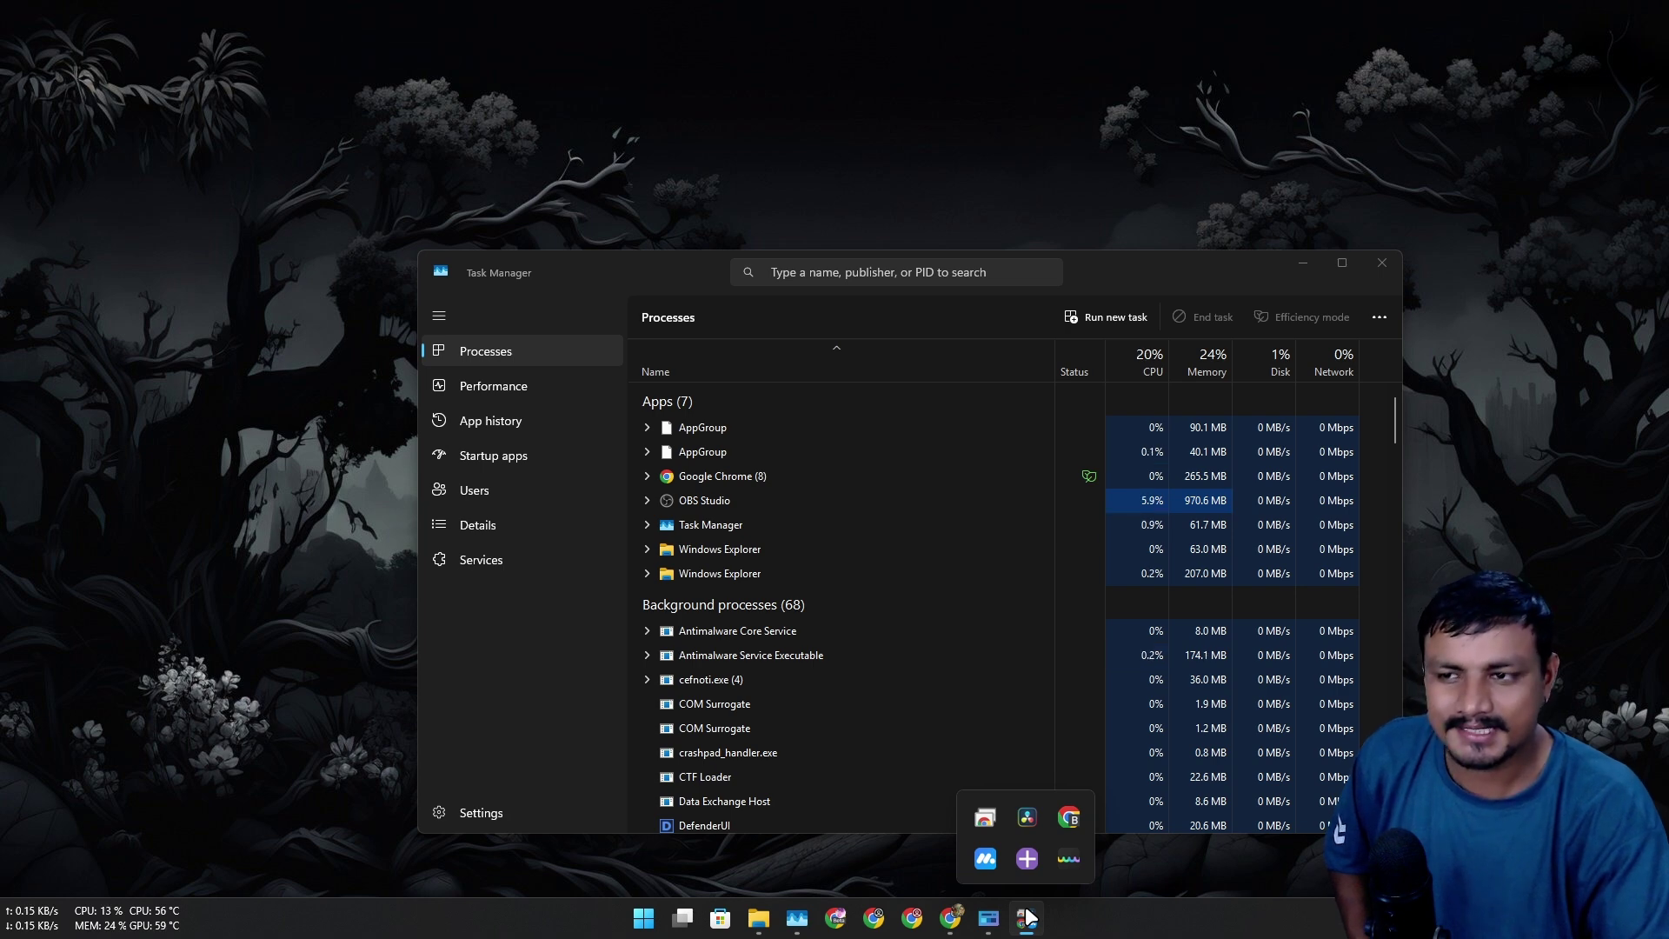
pyautogui.click(1184, 866)
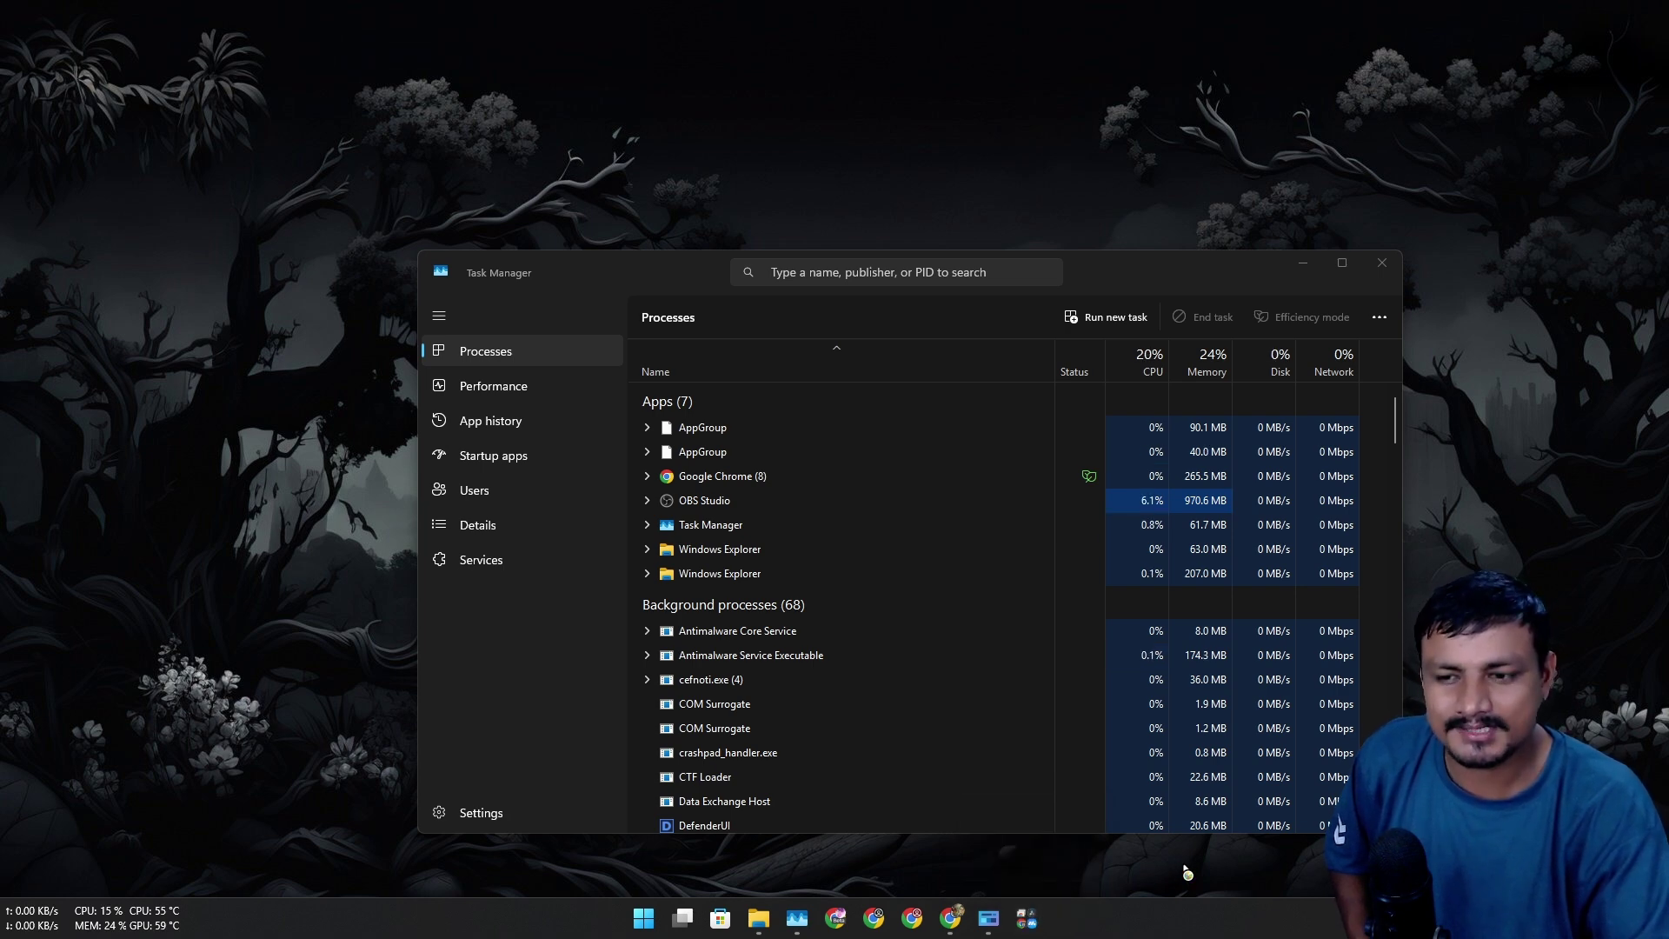
# Open the Apps group from the taskbar to check where its popup appears, and dismiss the popup.
pyautogui.click(1027, 917)
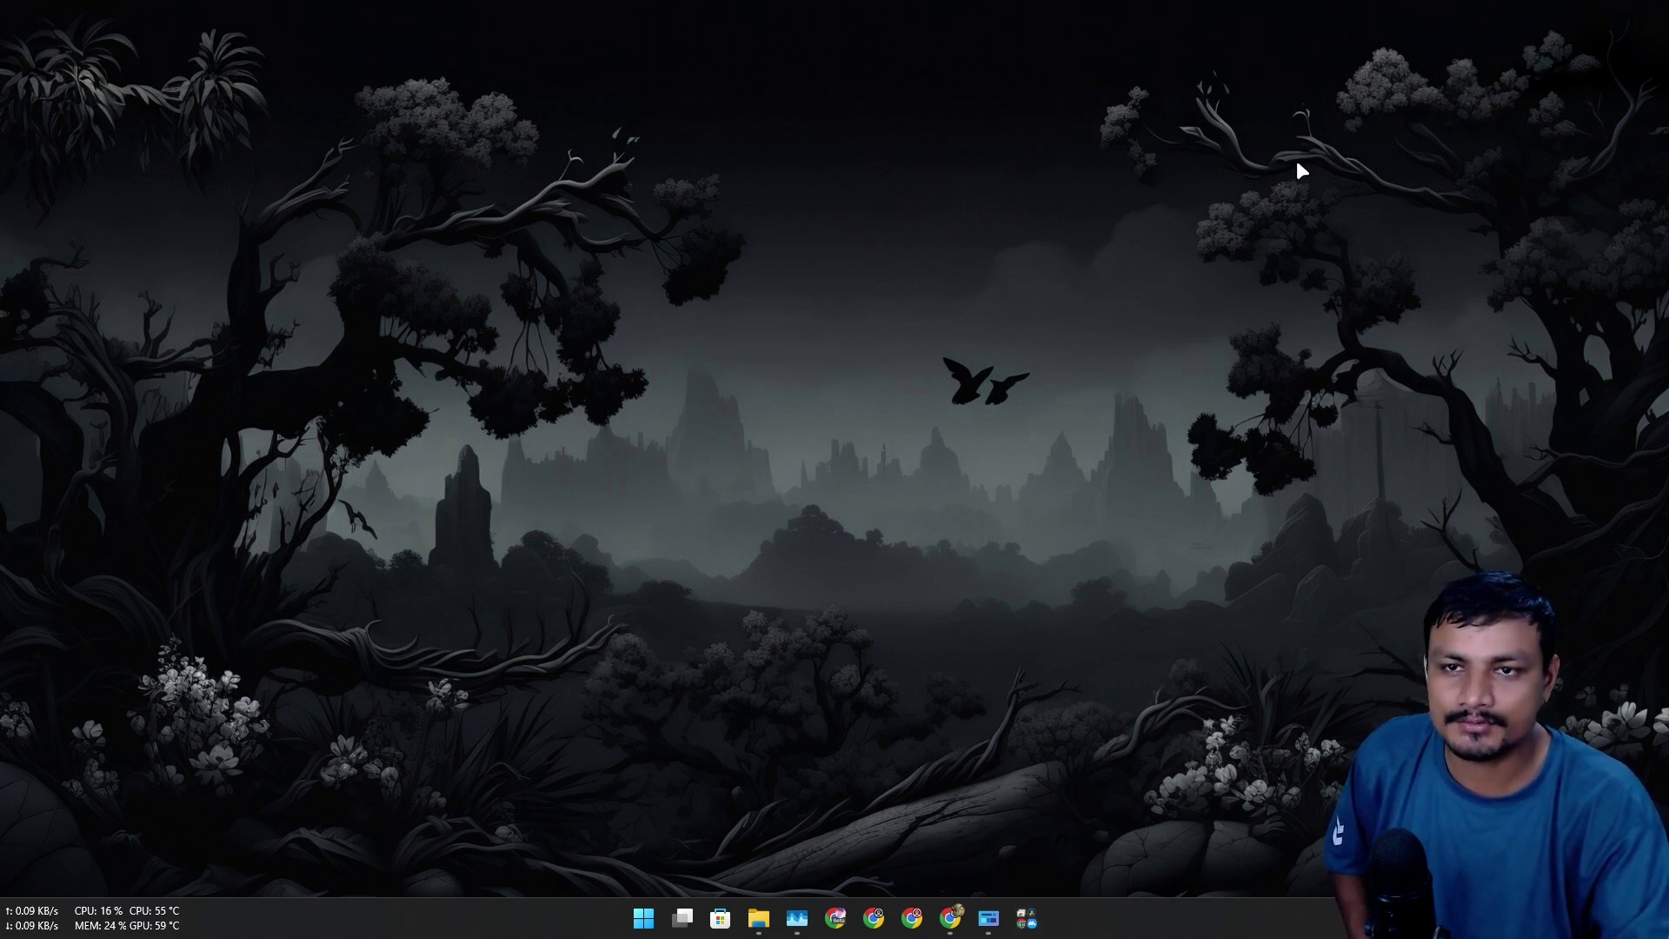
pyautogui.click(1033, 917)
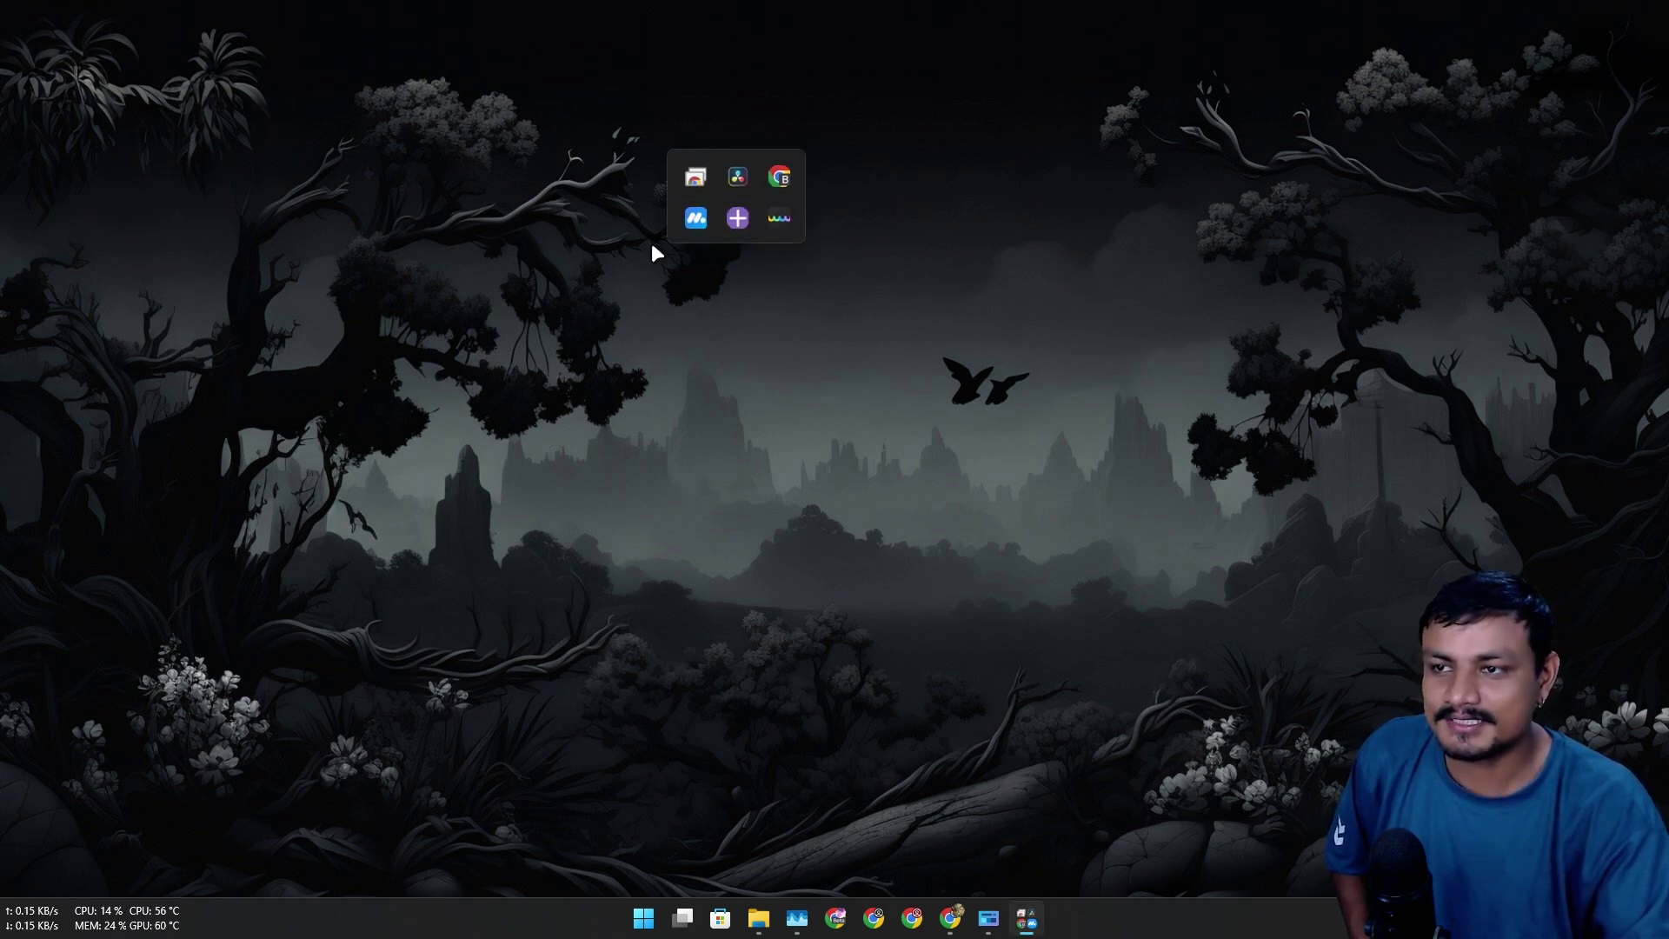
pyautogui.click(851, 311)
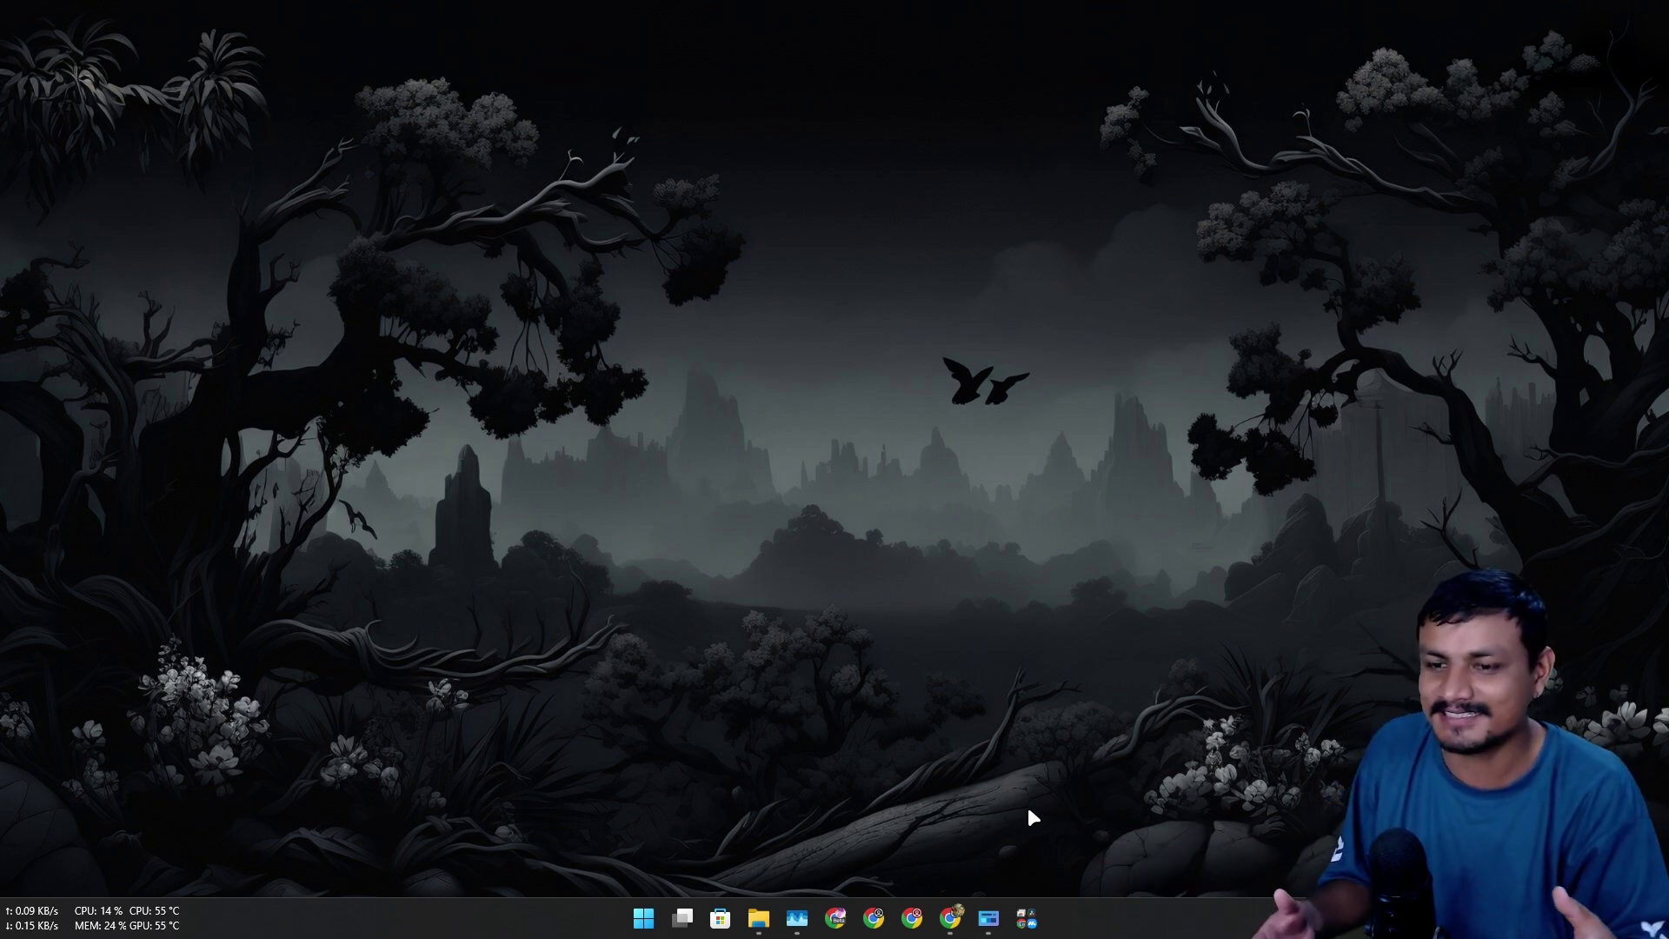
# Compare AppGroup's resource use in Task Manager with the Apps popup closed and open, and close Task Manager.
pyautogui.click(797, 918)
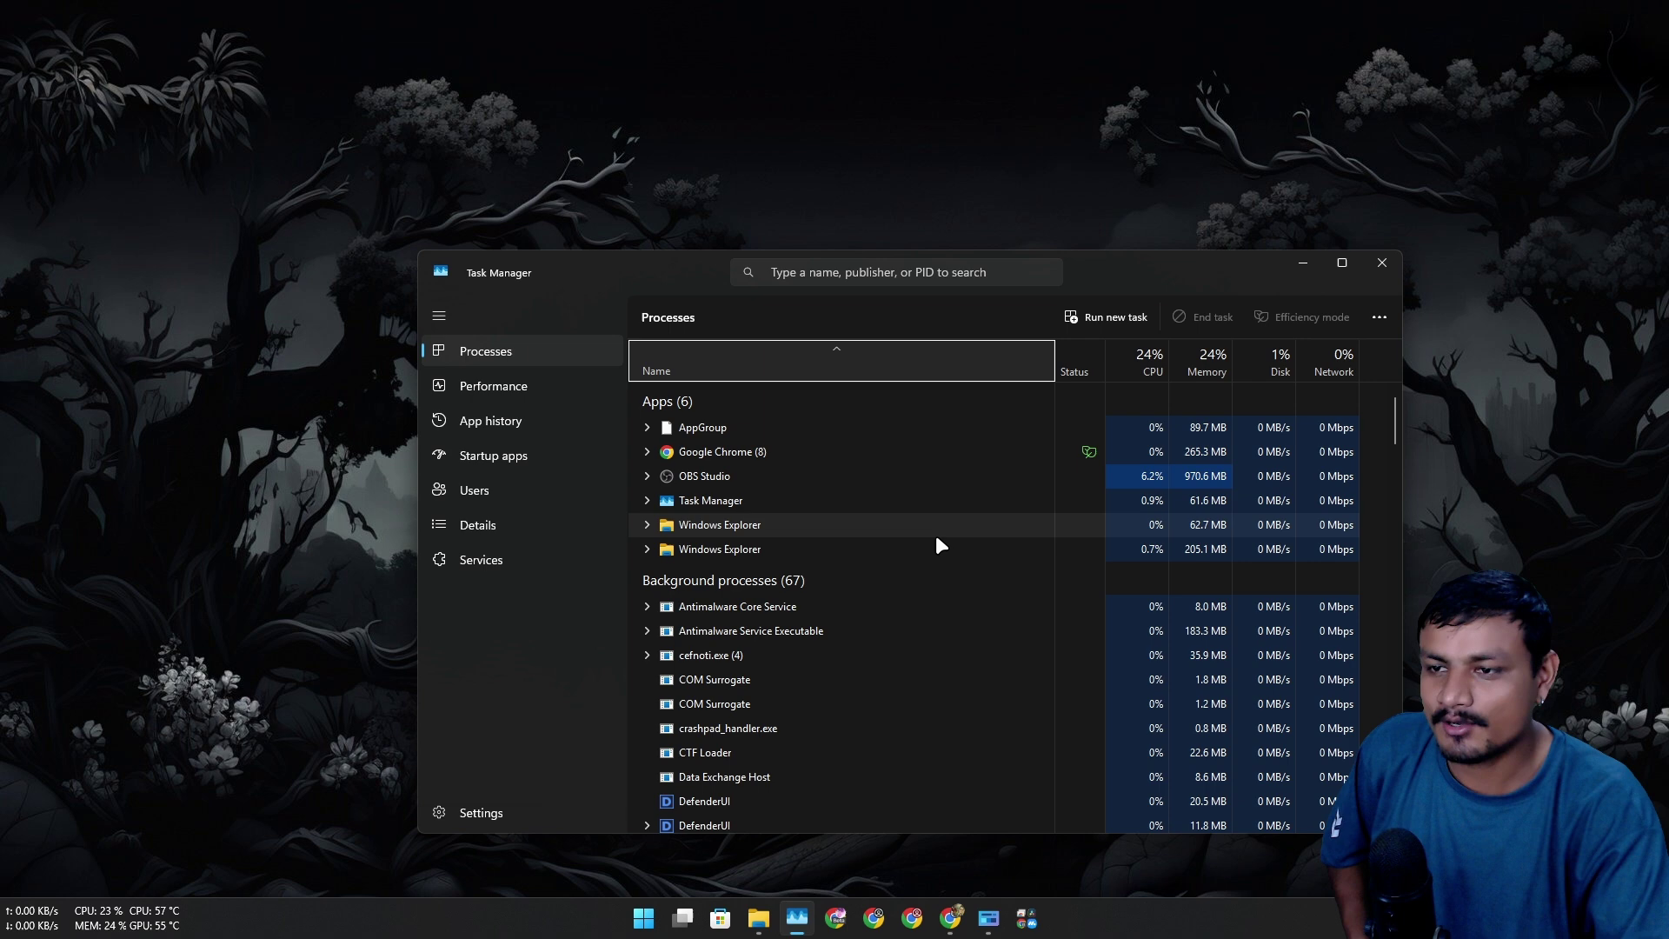
pyautogui.click(1026, 918)
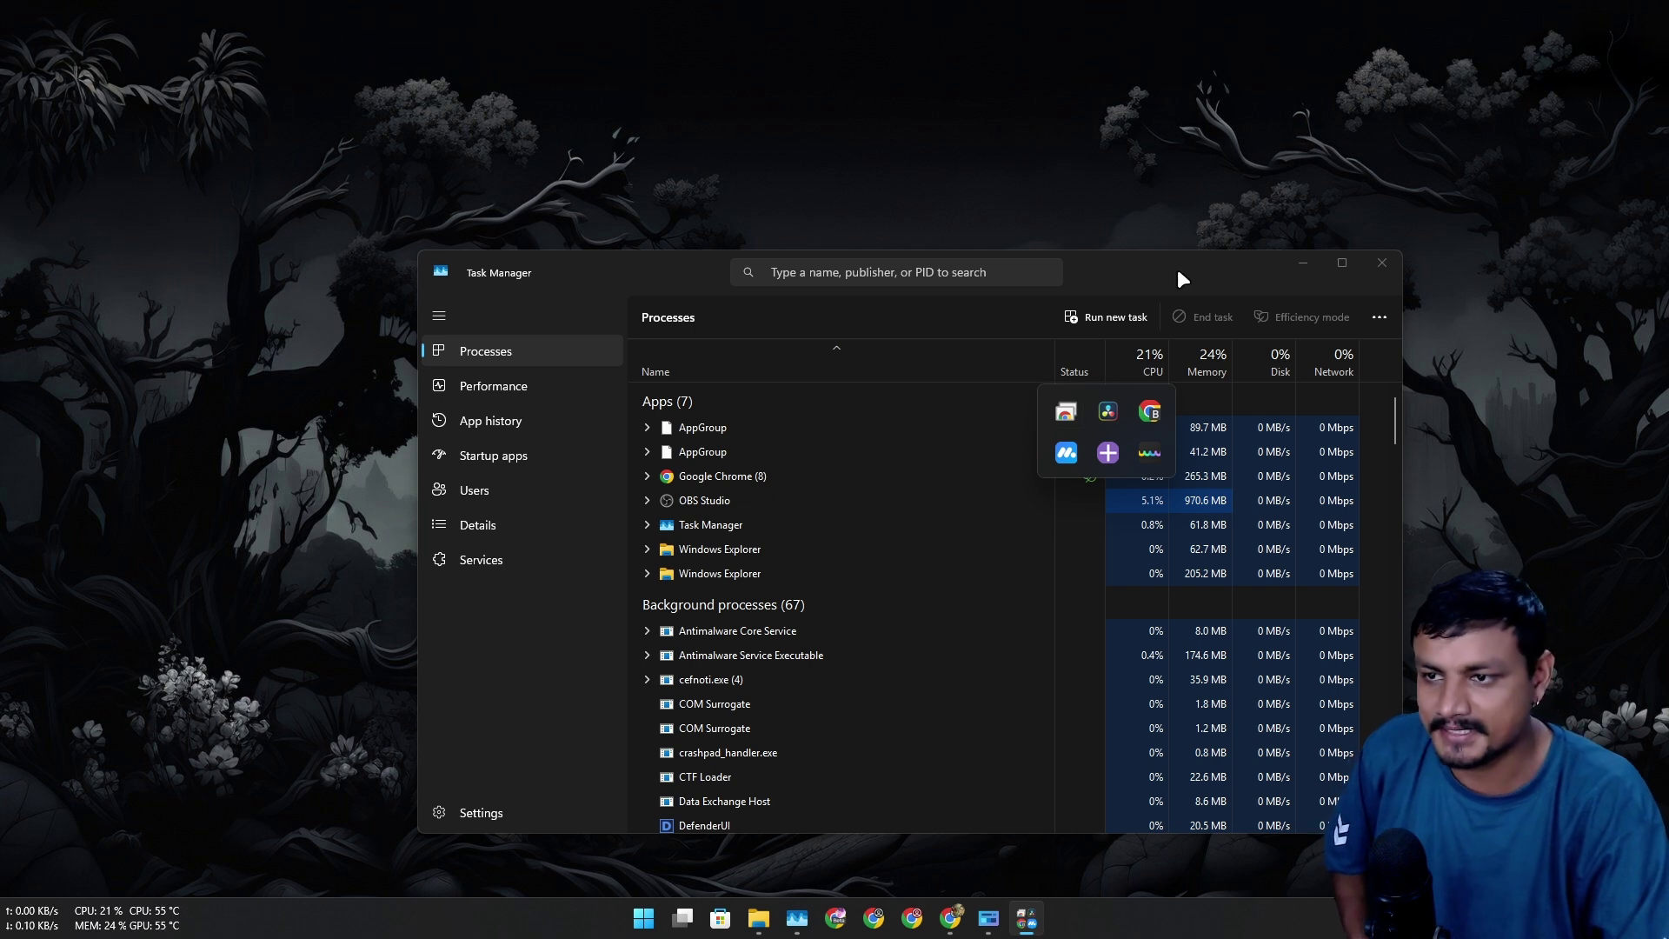
pyautogui.click(1371, 271)
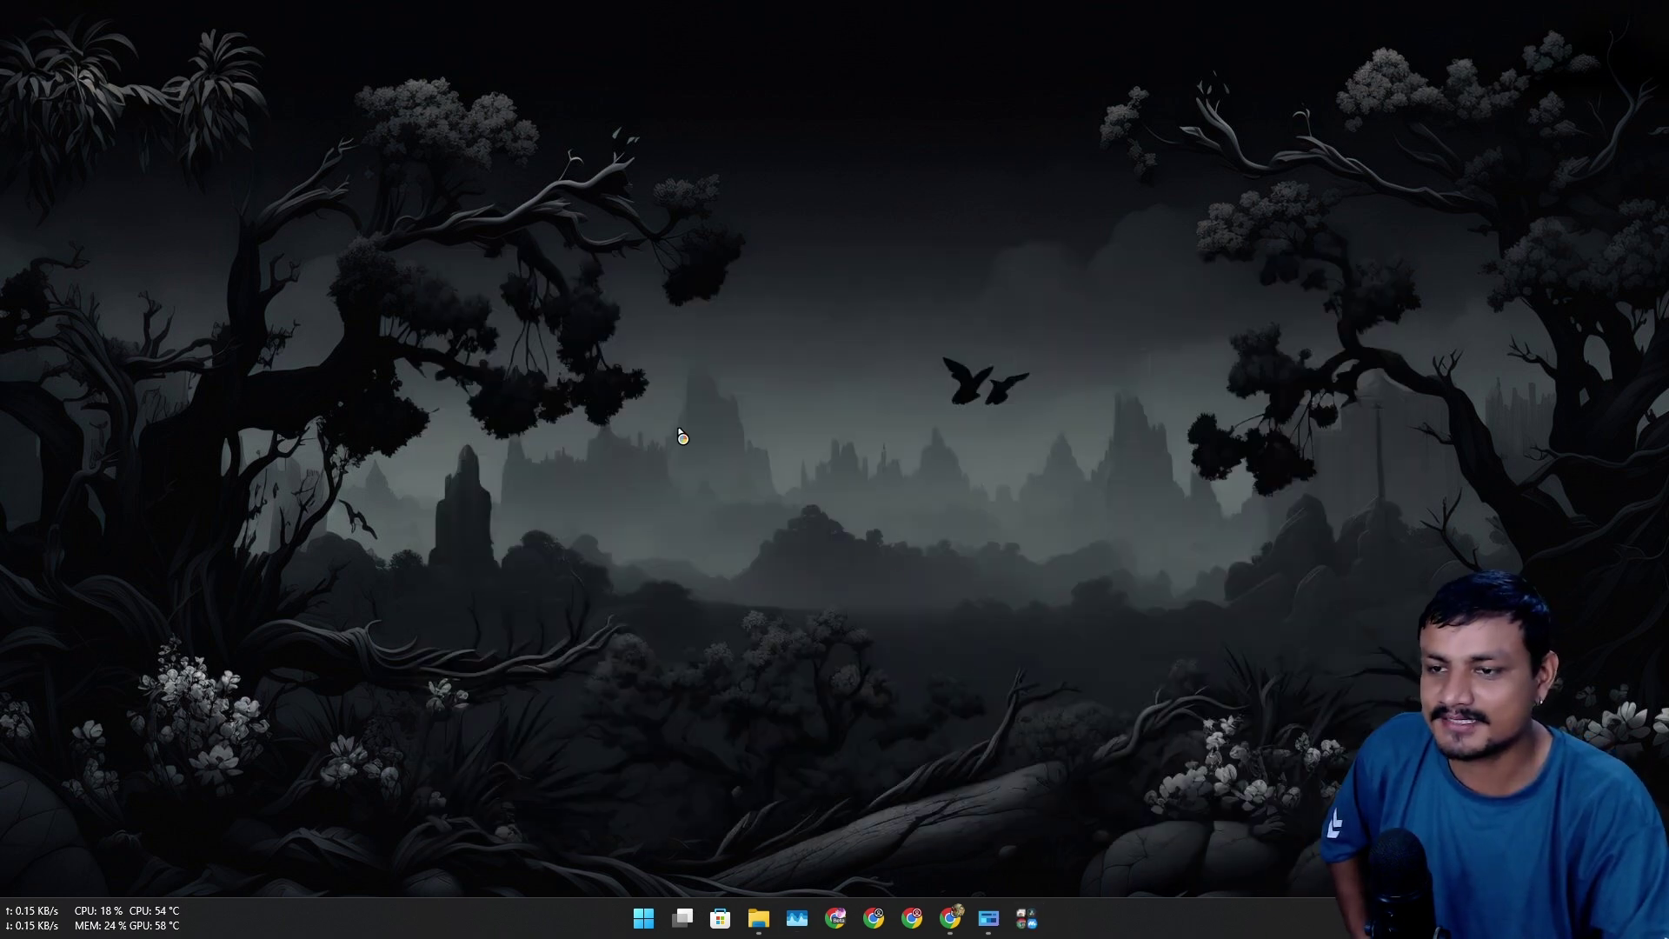
# Test launching the Apps group from the taskbar again with the desktop clear.
pyautogui.press('super+9')
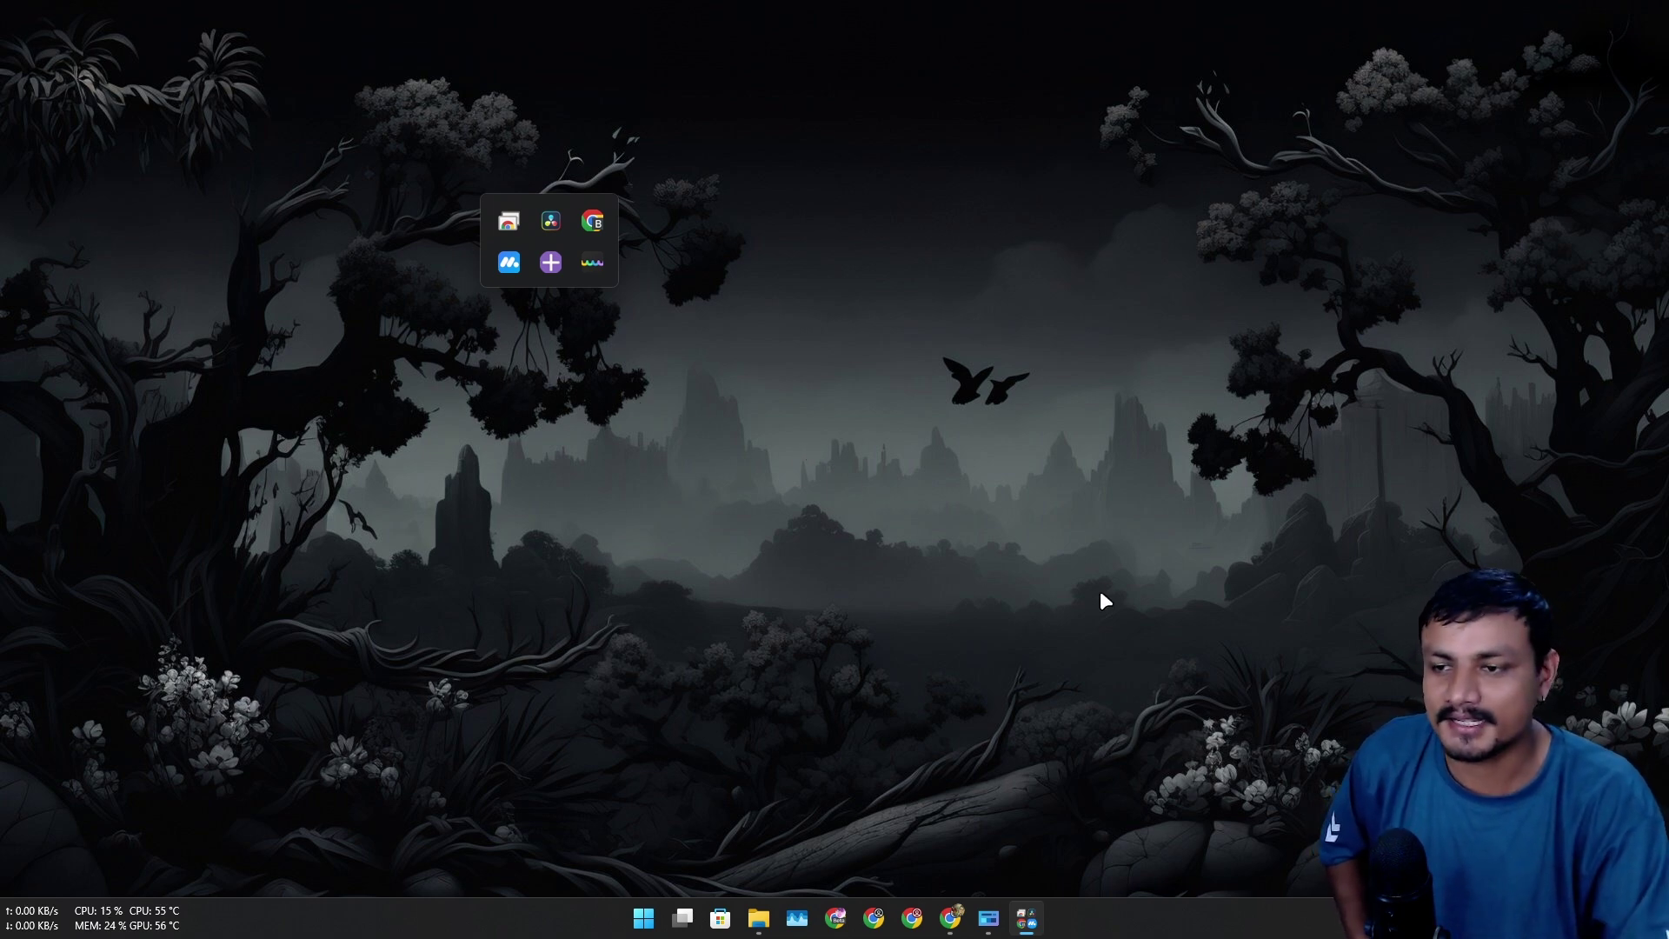
pyautogui.click(1080, 922)
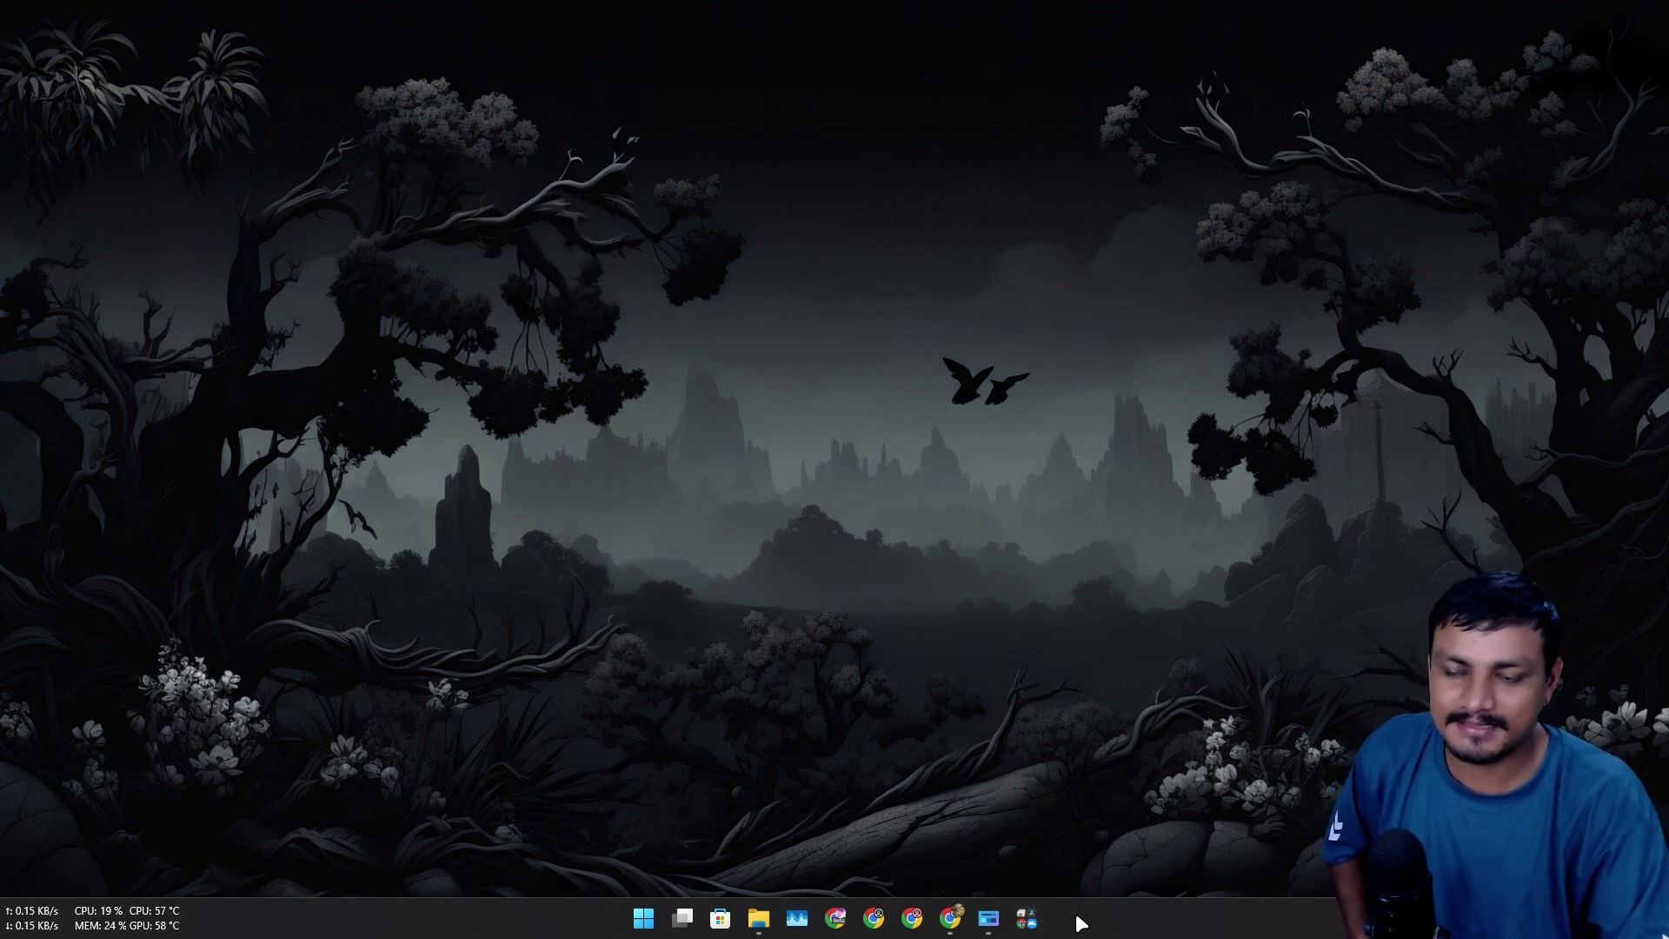
pyautogui.click(1032, 920)
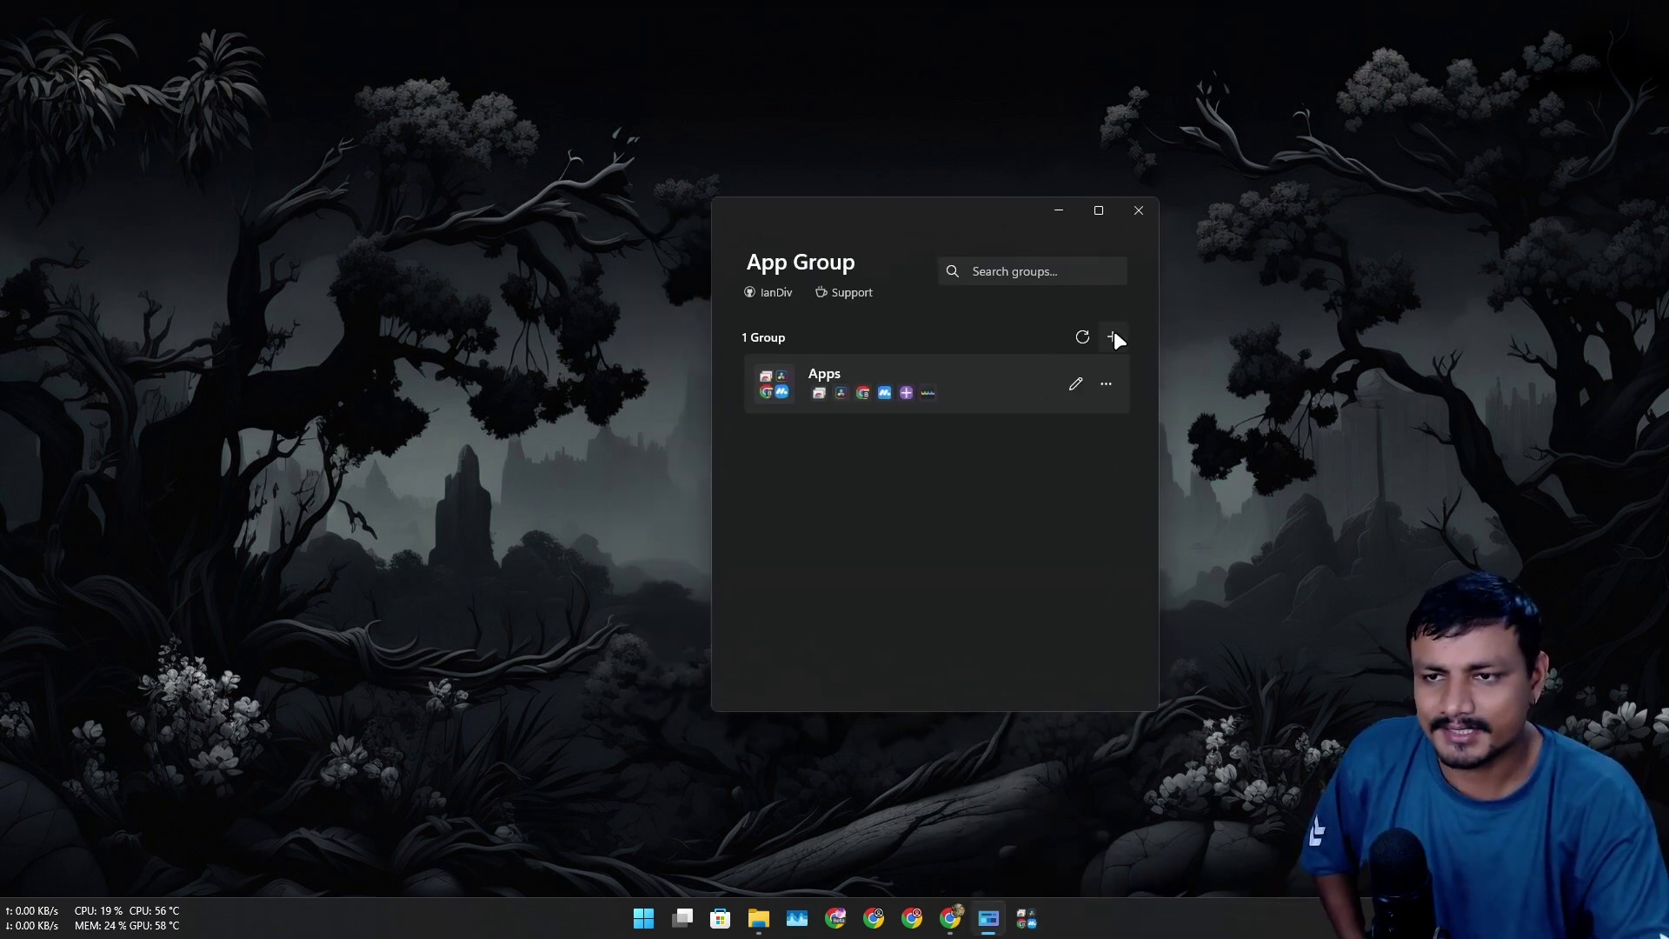
# Create a new group named App2 with the BCUninstaller, BlueStacks Multi-Instance Manager, CamooZ, Chrome Remote Desktop and DNSChanger desktop shortcuts.
pyautogui.click(1113, 338)
pyautogui.click(754, 271)
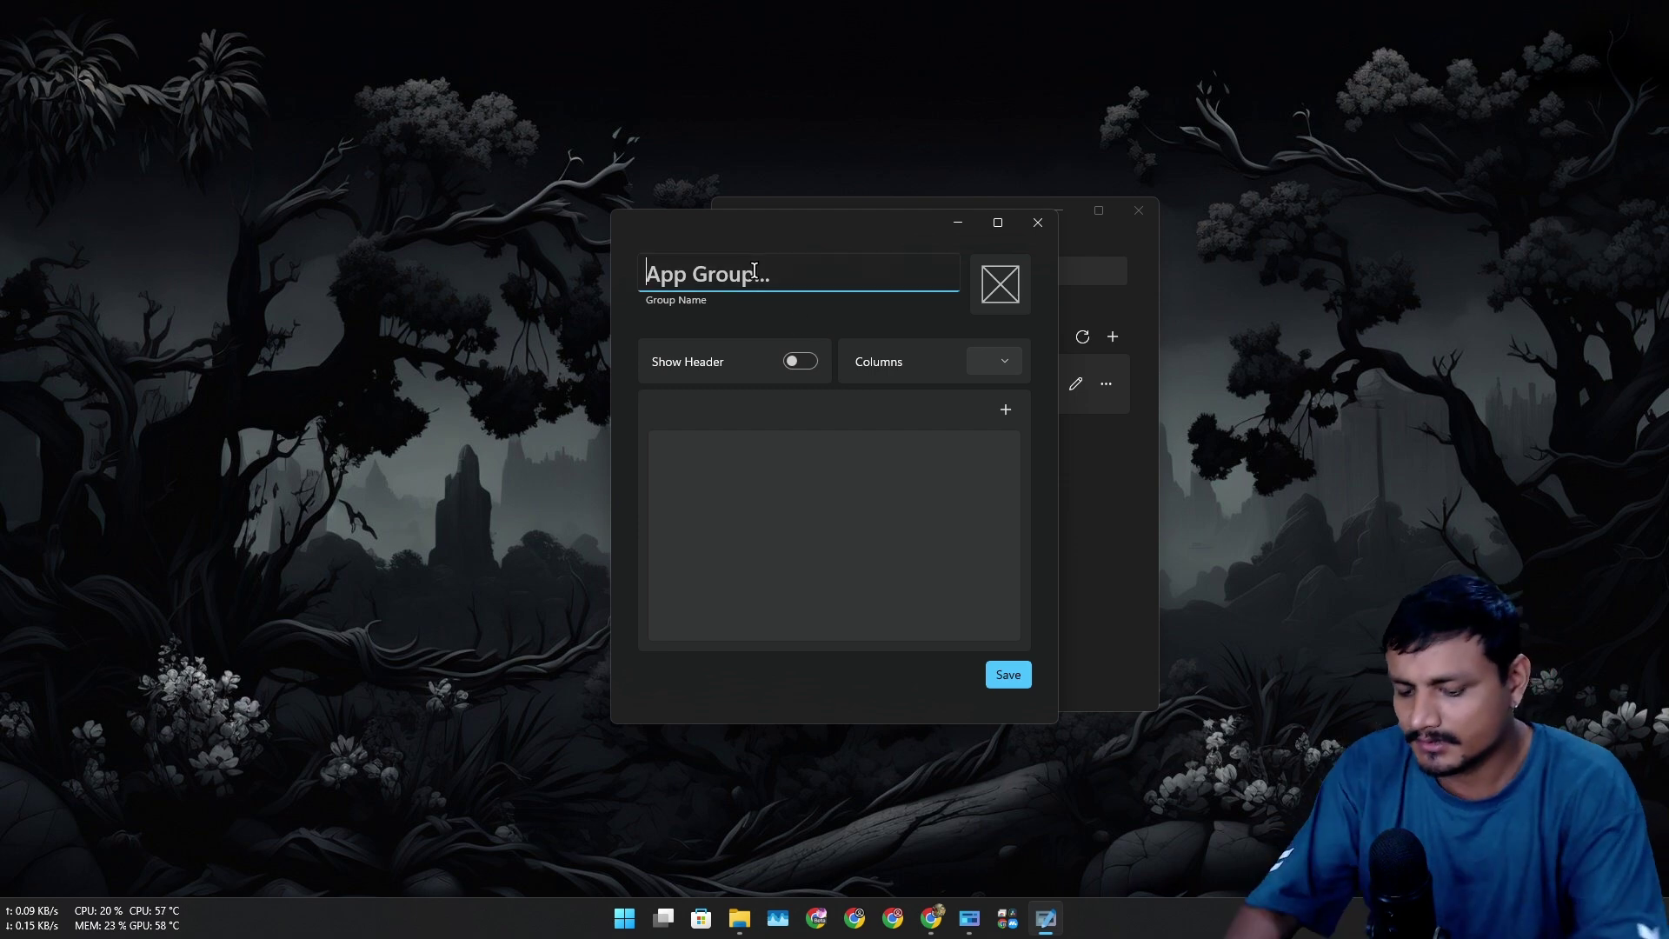
pyautogui.click(1005, 409)
pyautogui.moveTo(867, 367); pyautogui.dragTo(837, 429)
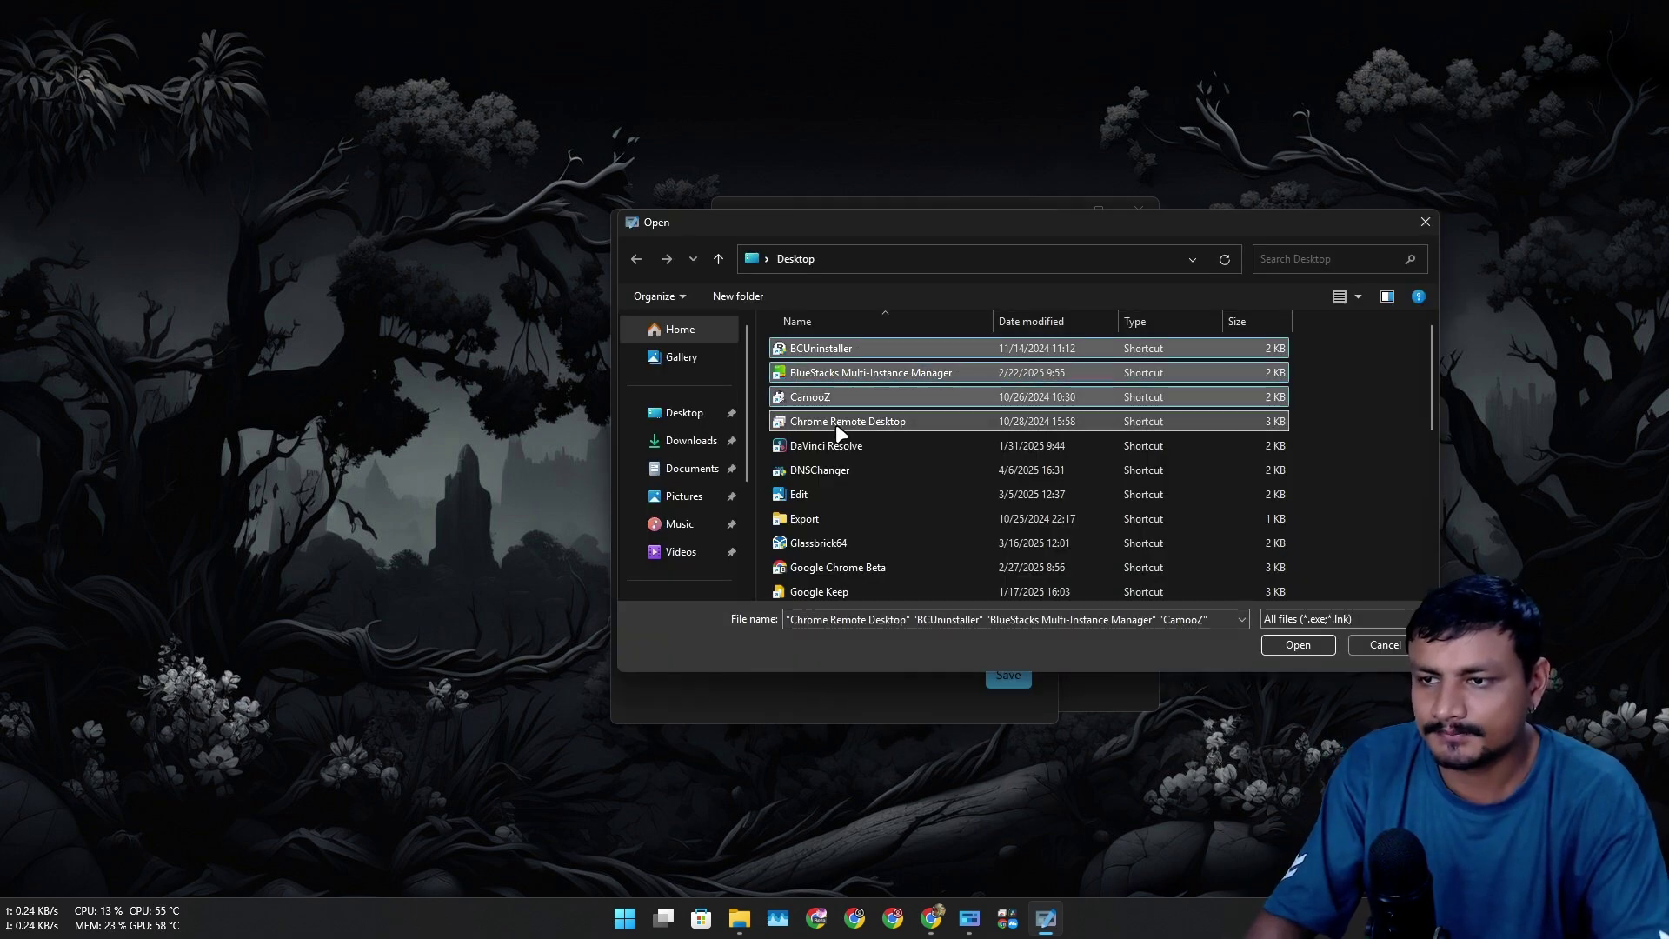
pyautogui.keyDown('ctrl'); pyautogui.click(822, 470); pyautogui.keyUp('ctrl')
pyautogui.click(1298, 644)
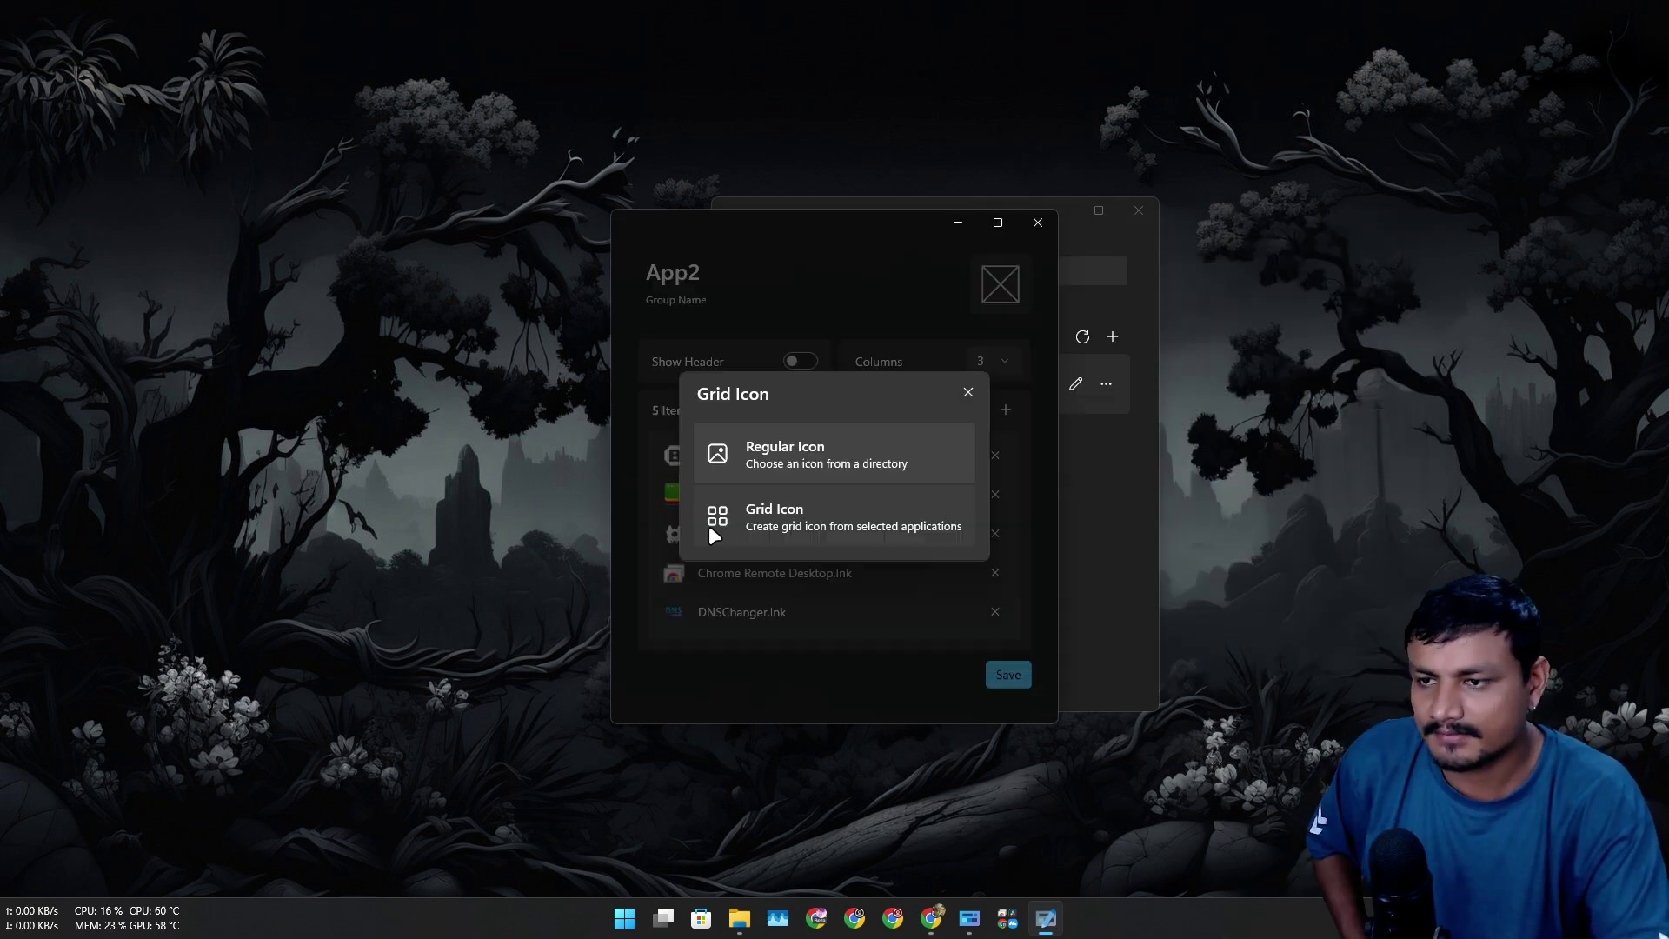
# Try a grid icon for App2, replace it with backiee-296791.jpg from the Documents Wall folder, and save the group.
pyautogui.click(762, 520)
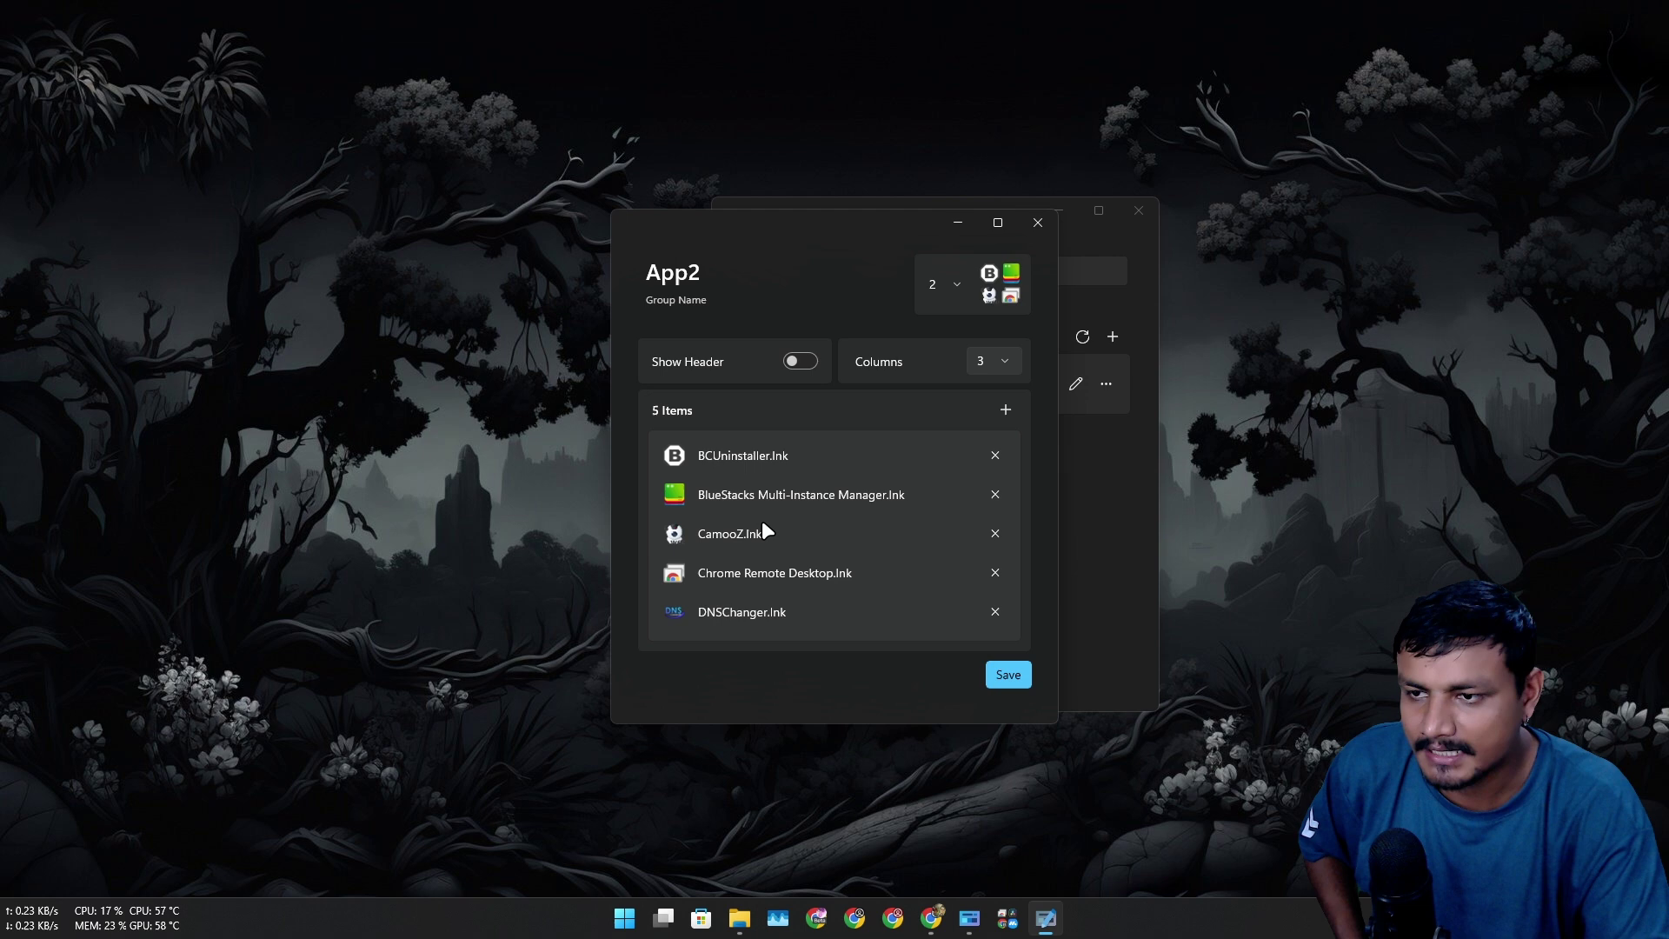
pyautogui.click(1009, 287)
pyautogui.click(859, 445)
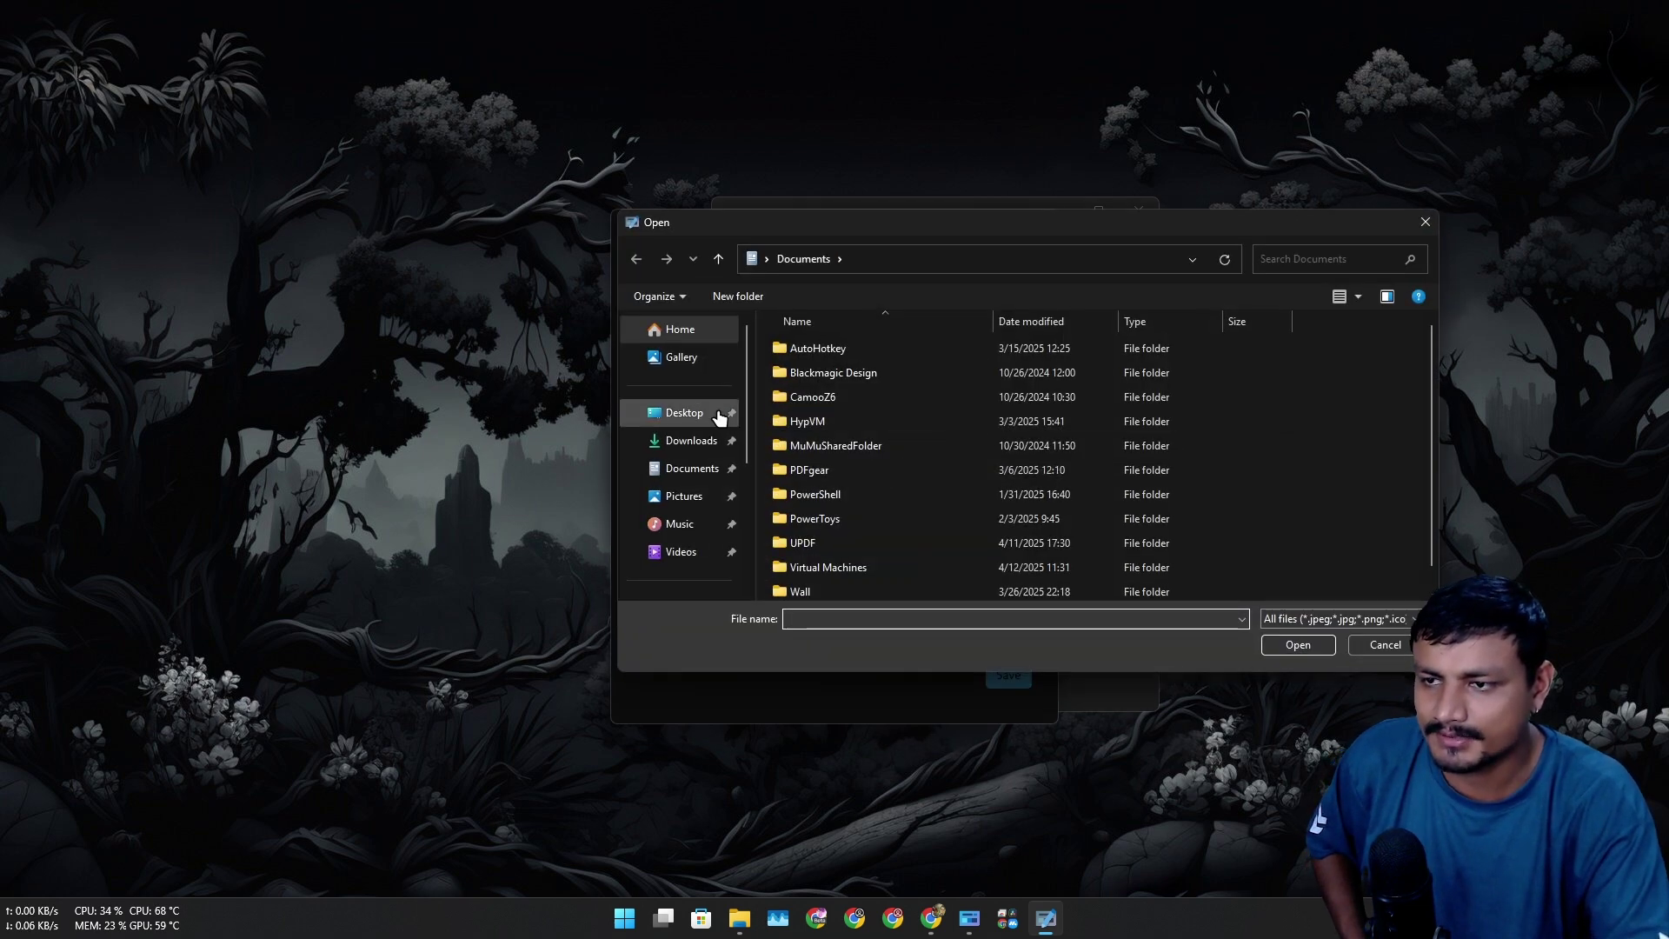
pyautogui.click(690, 440)
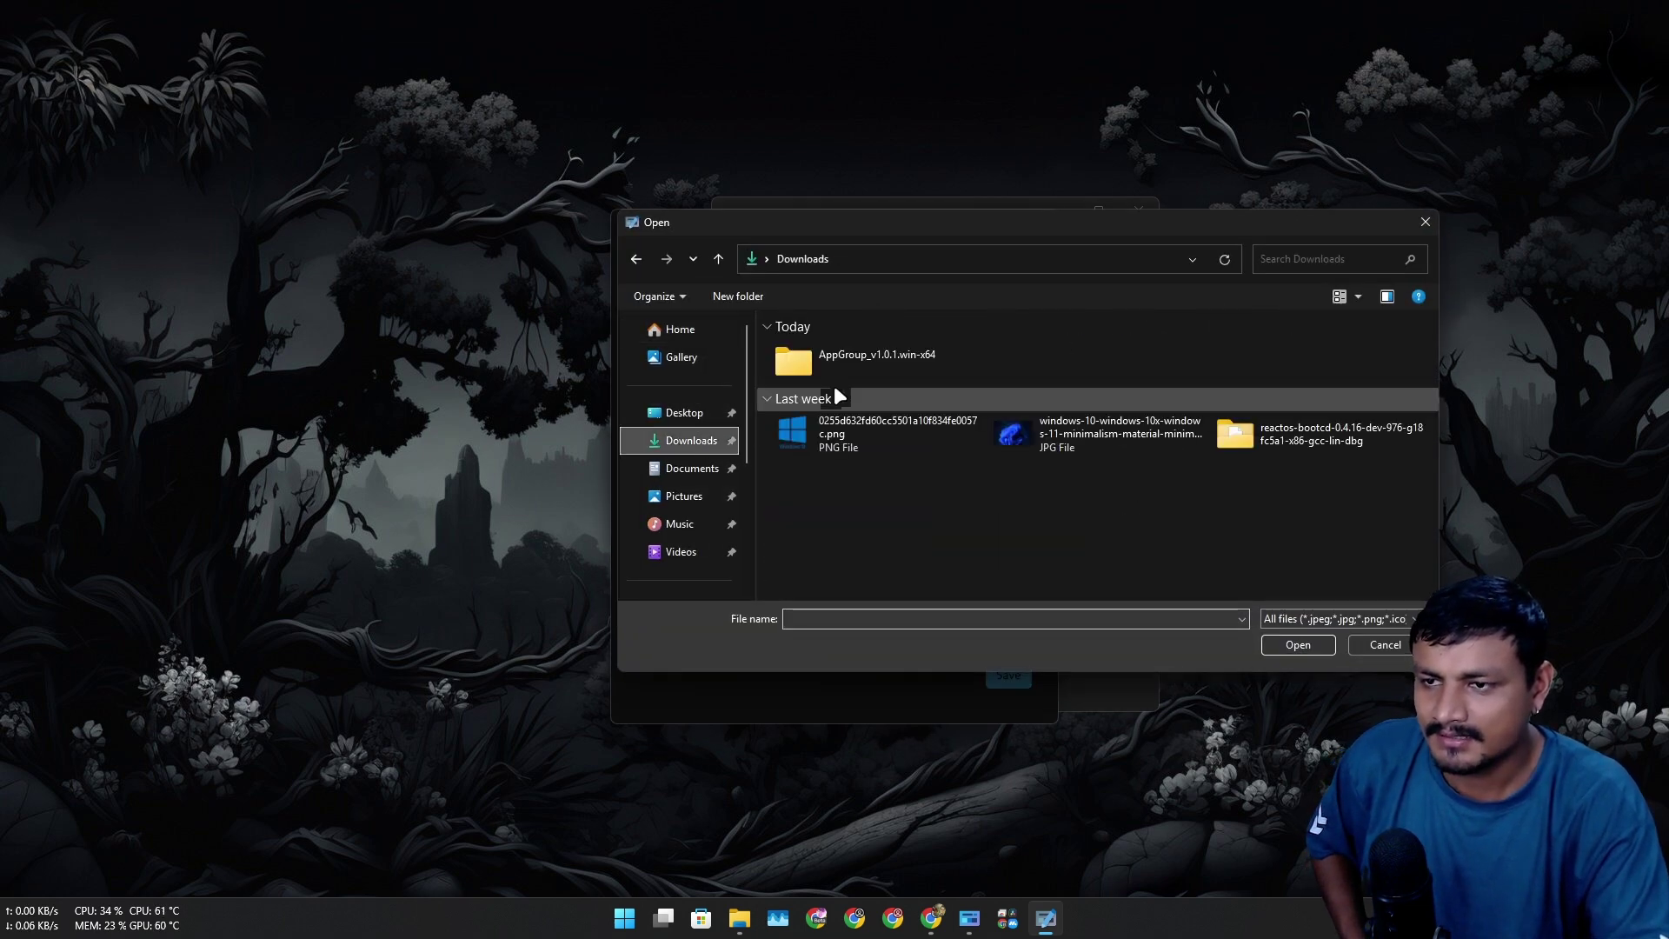
pyautogui.click(700, 469)
pyautogui.scroll(-1, 848, 497)
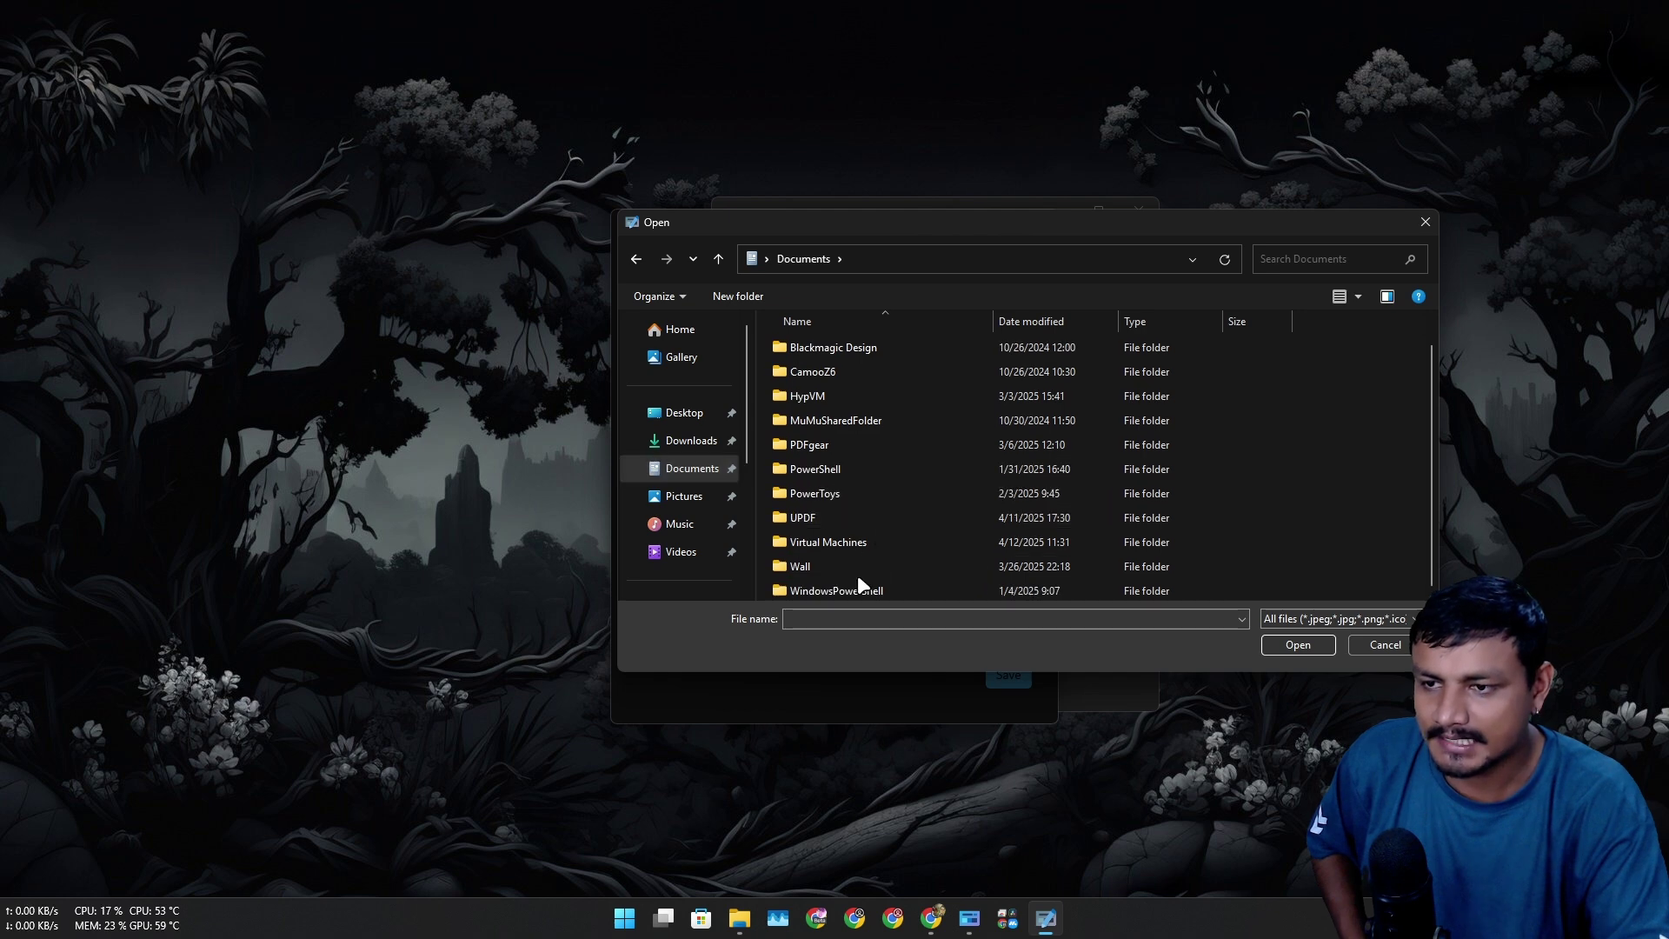
pyautogui.doubleClick(834, 566)
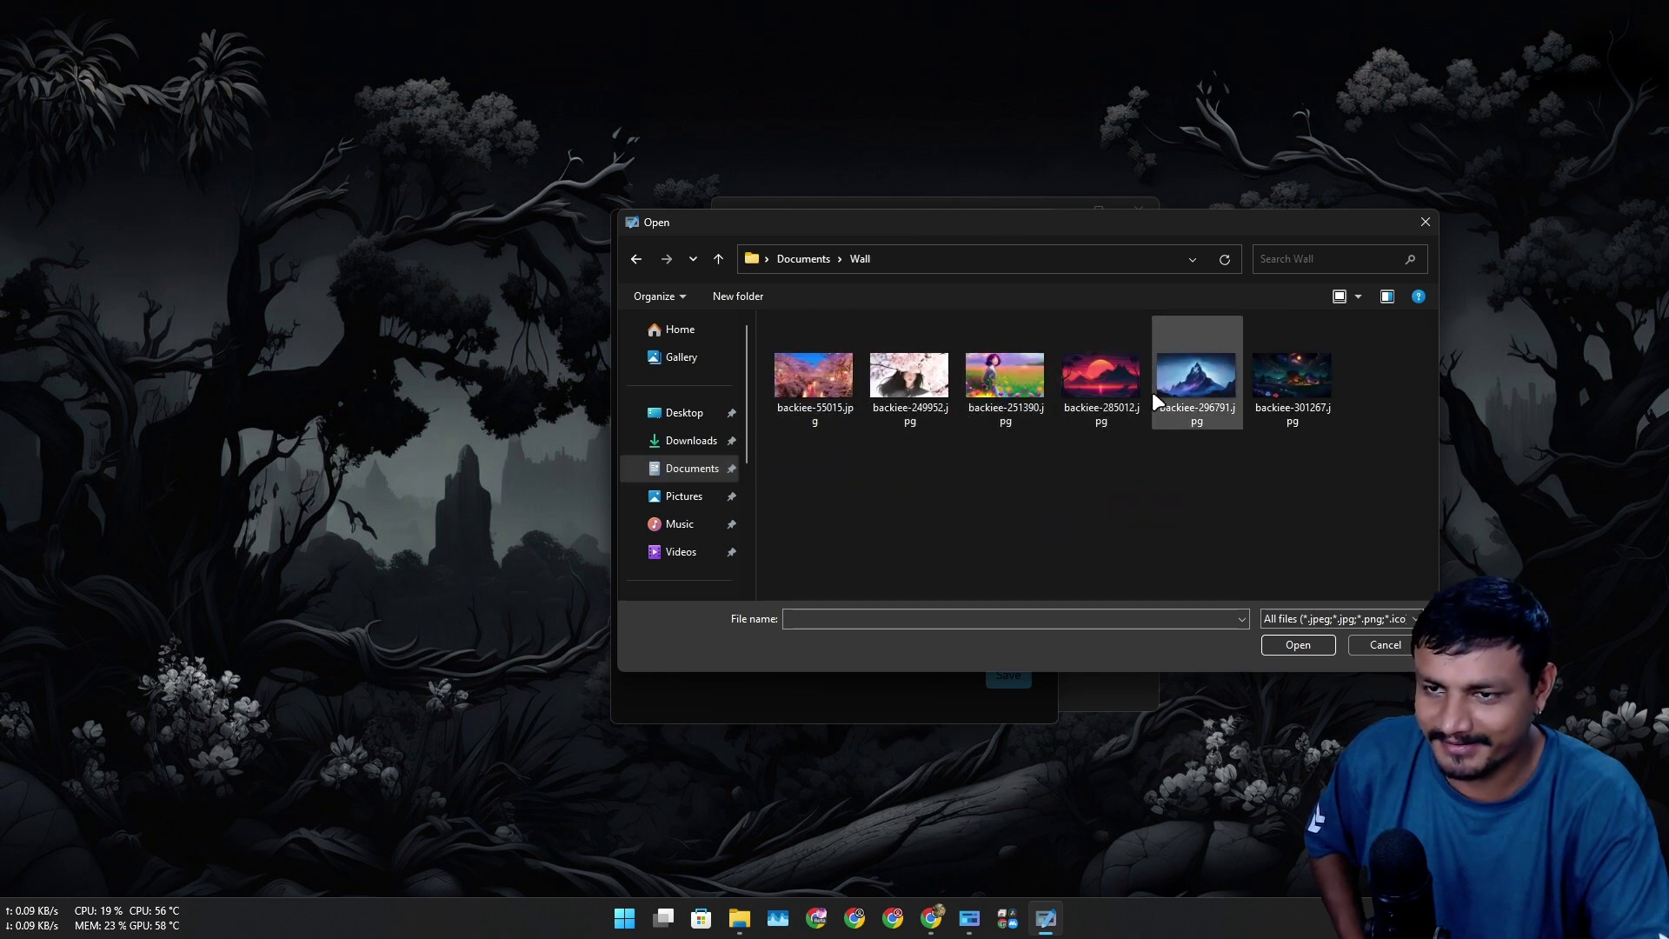
pyautogui.click(1204, 408)
pyautogui.click(1296, 648)
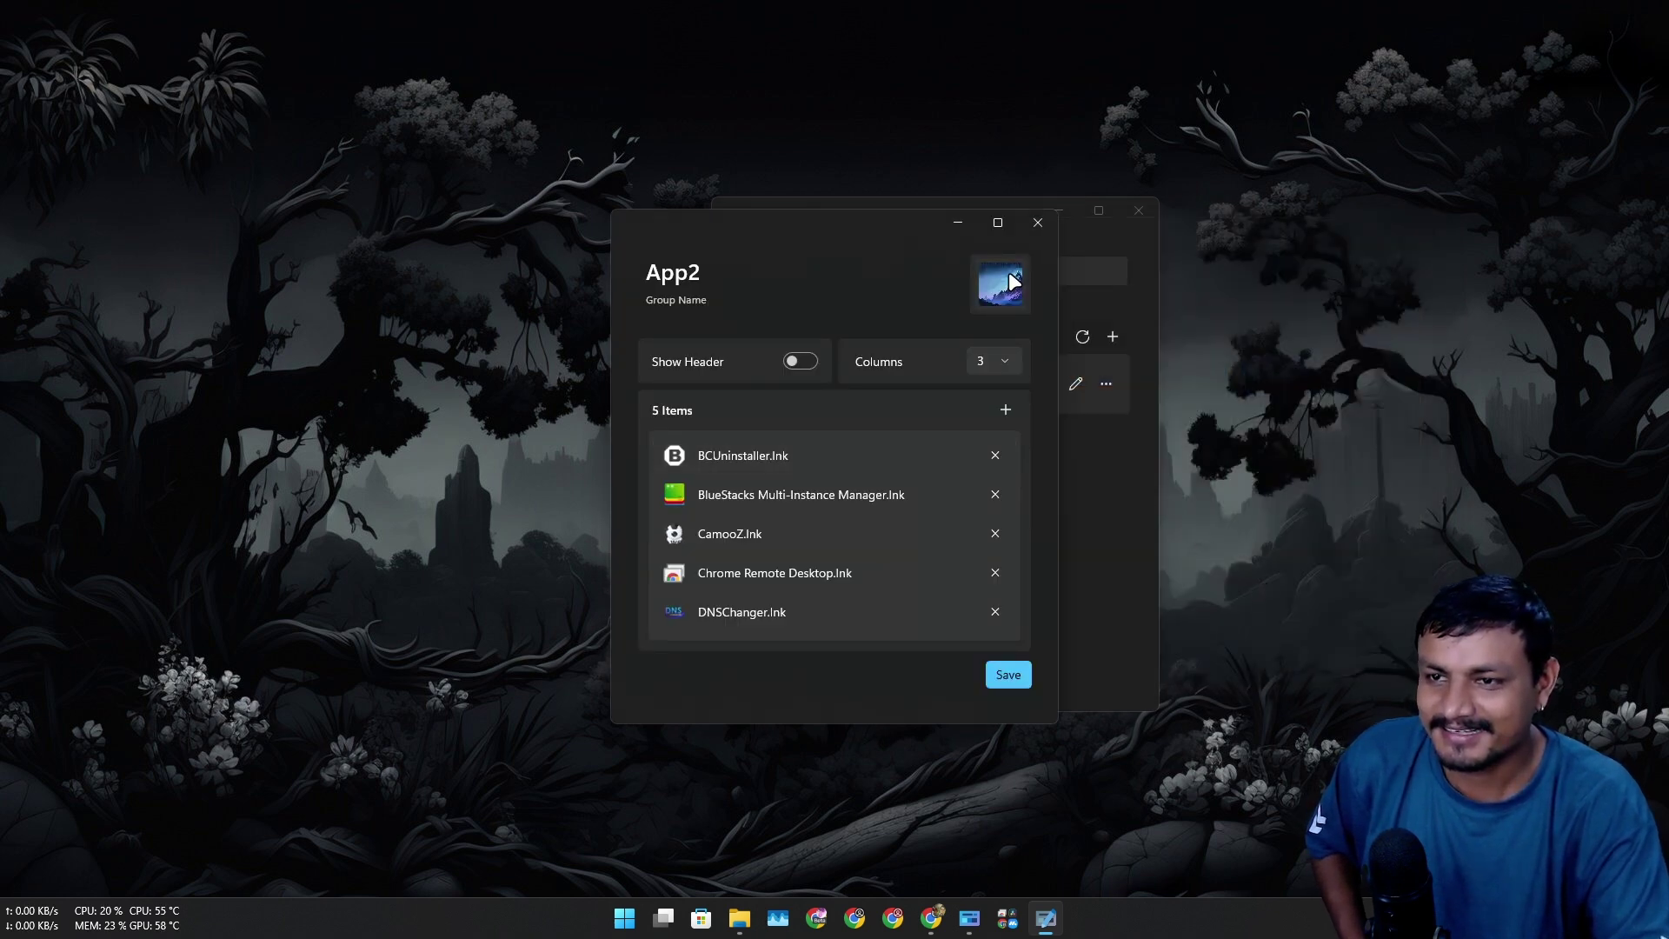
pyautogui.click(1008, 674)
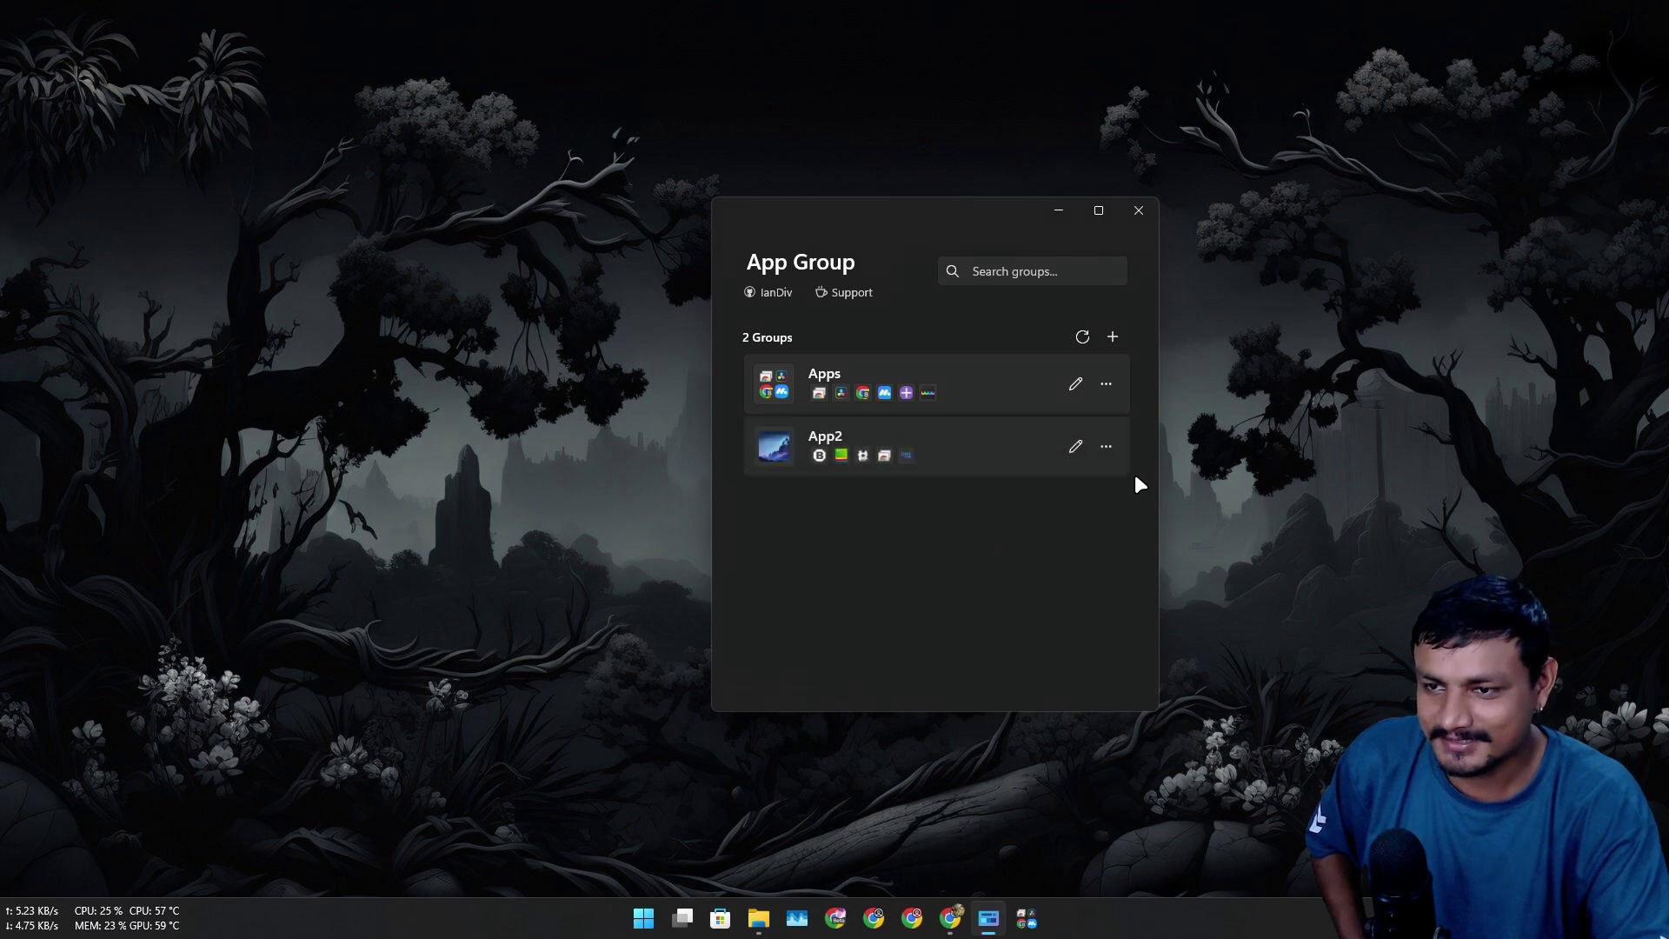
# Pin the App2 shortcut from its group folder to the taskbar and launch the group from there.
pyautogui.click(1106, 384)
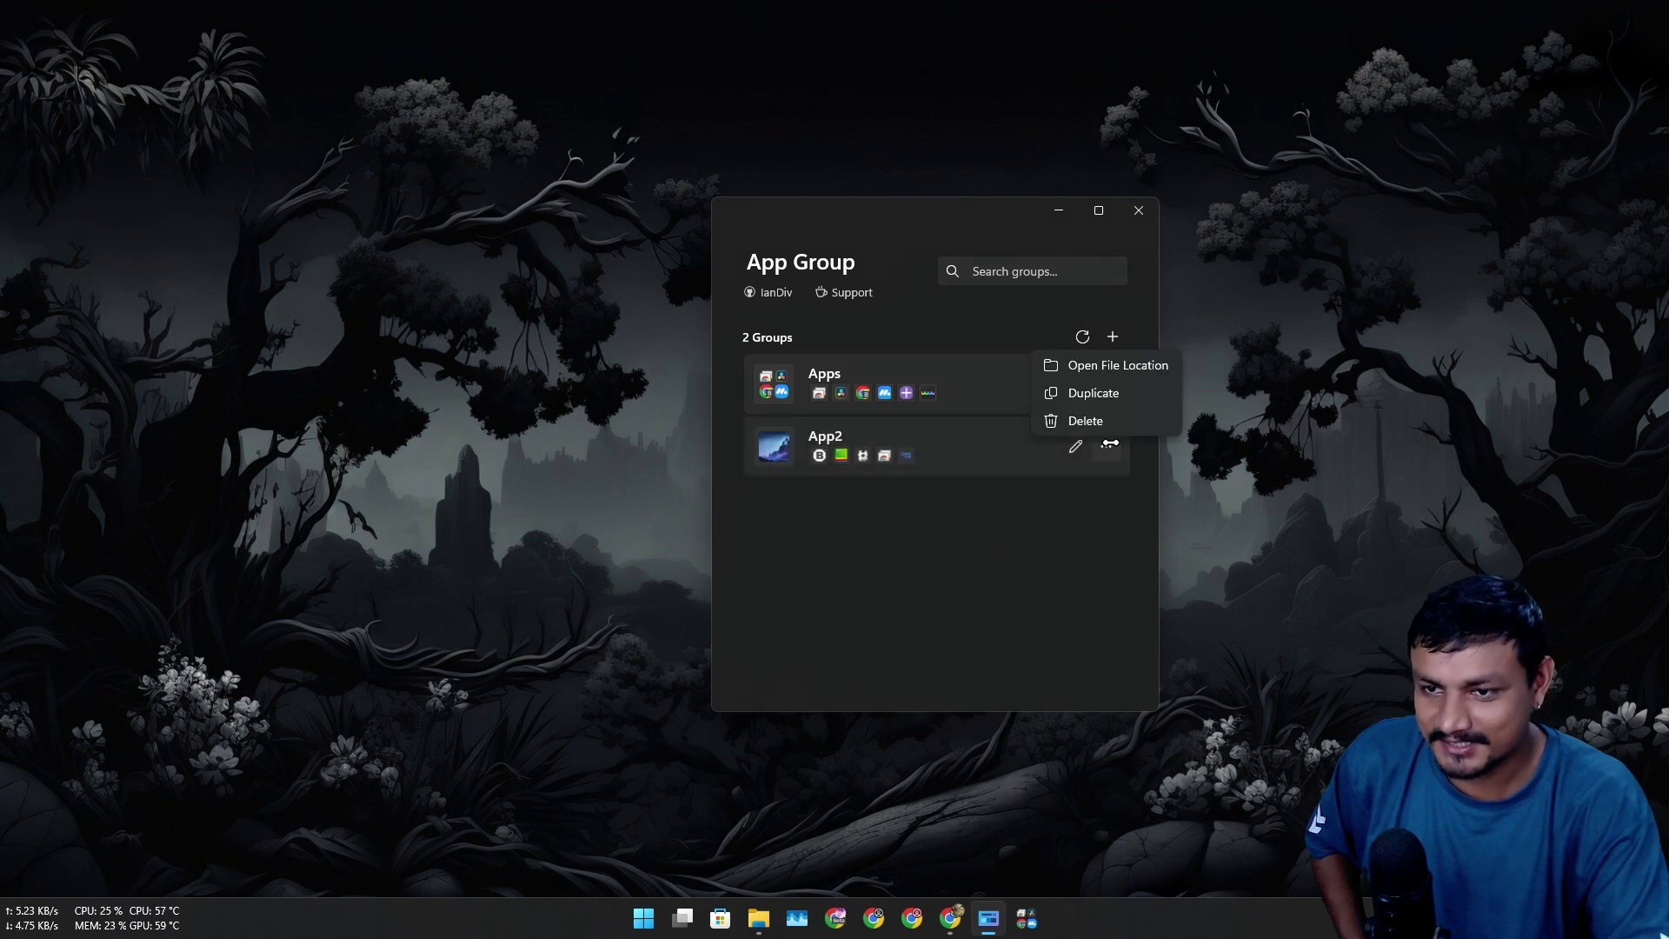
pyautogui.click(1093, 355)
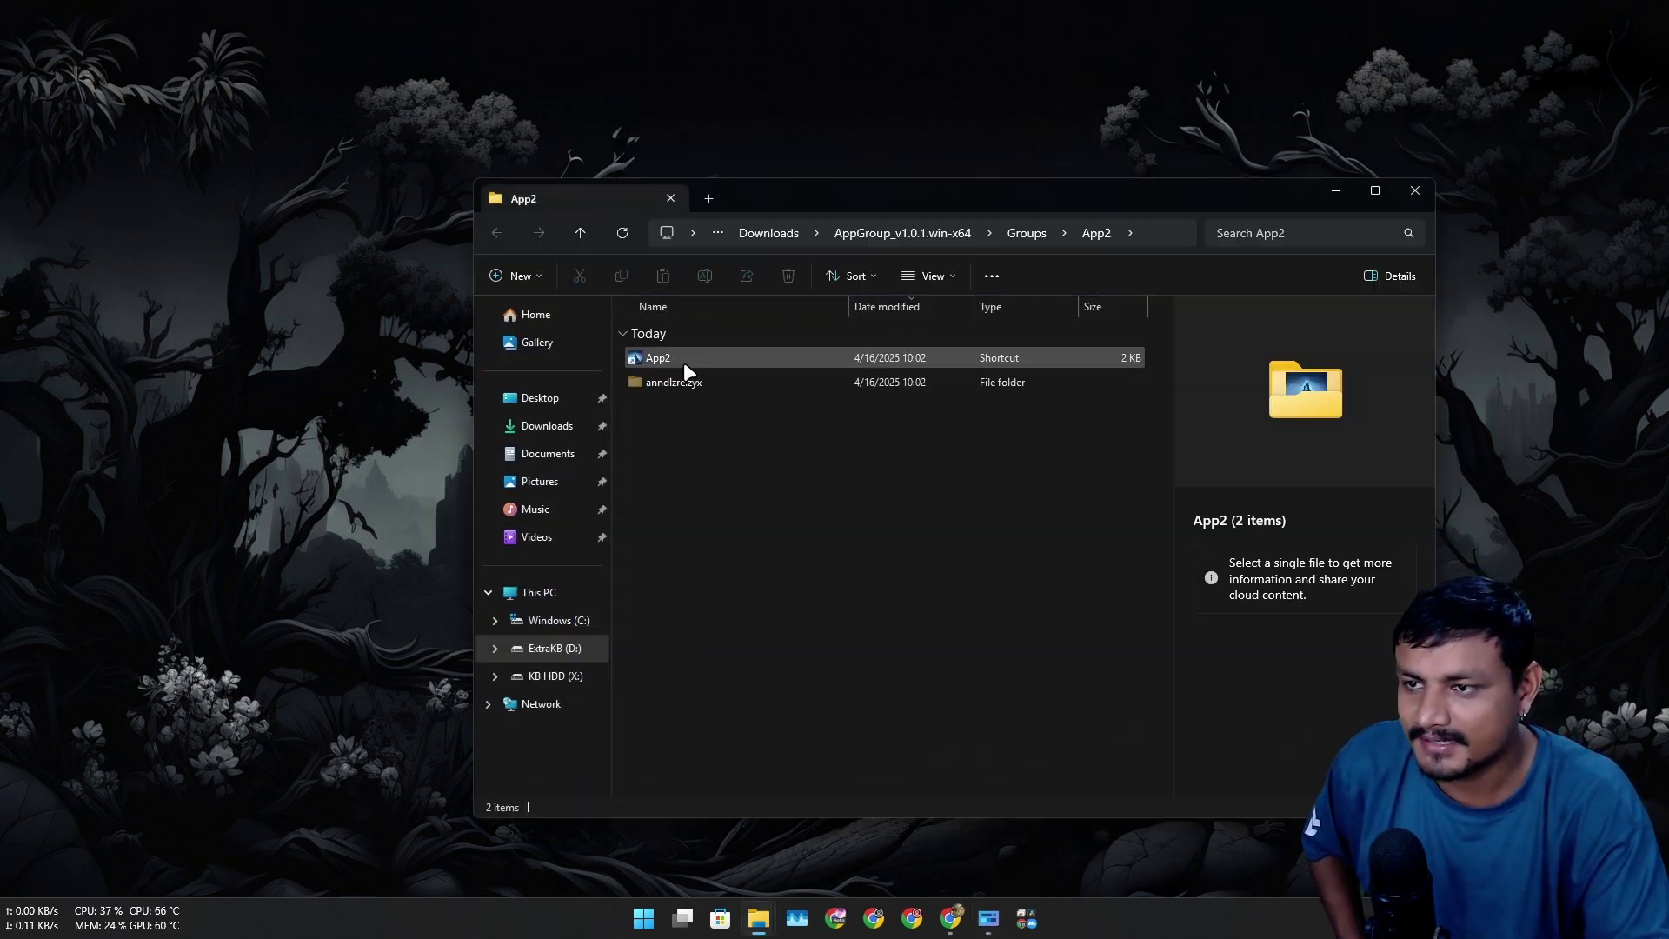
pyautogui.doubleClick(687, 372)
pyautogui.click(1335, 191)
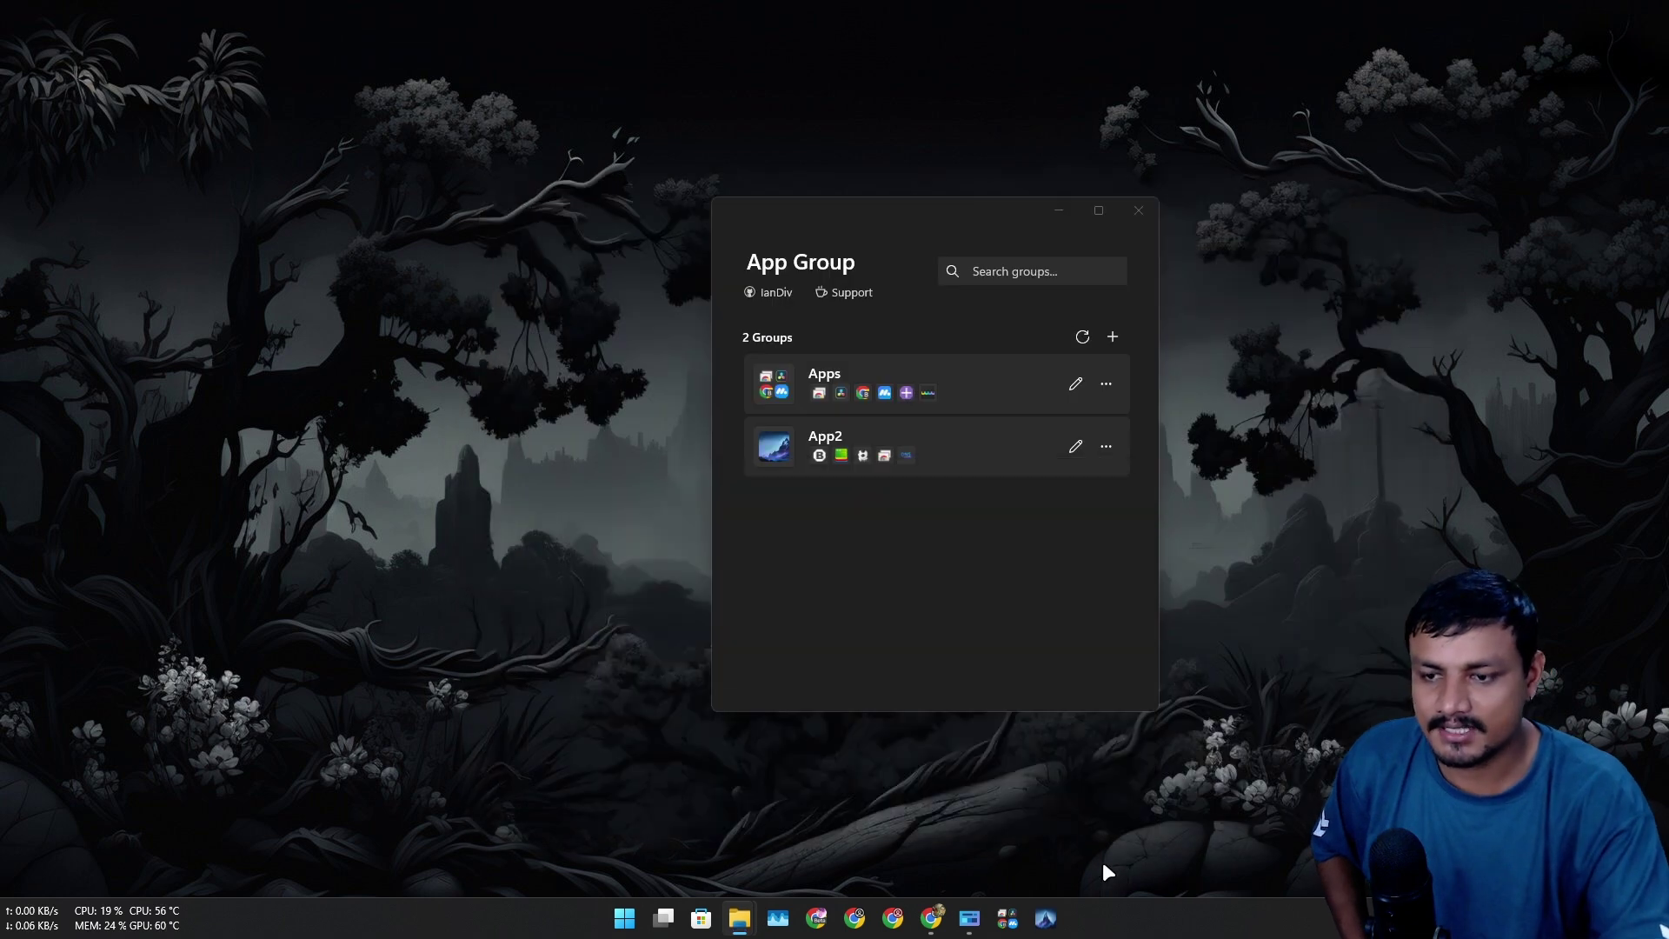
pyautogui.click(1048, 919)
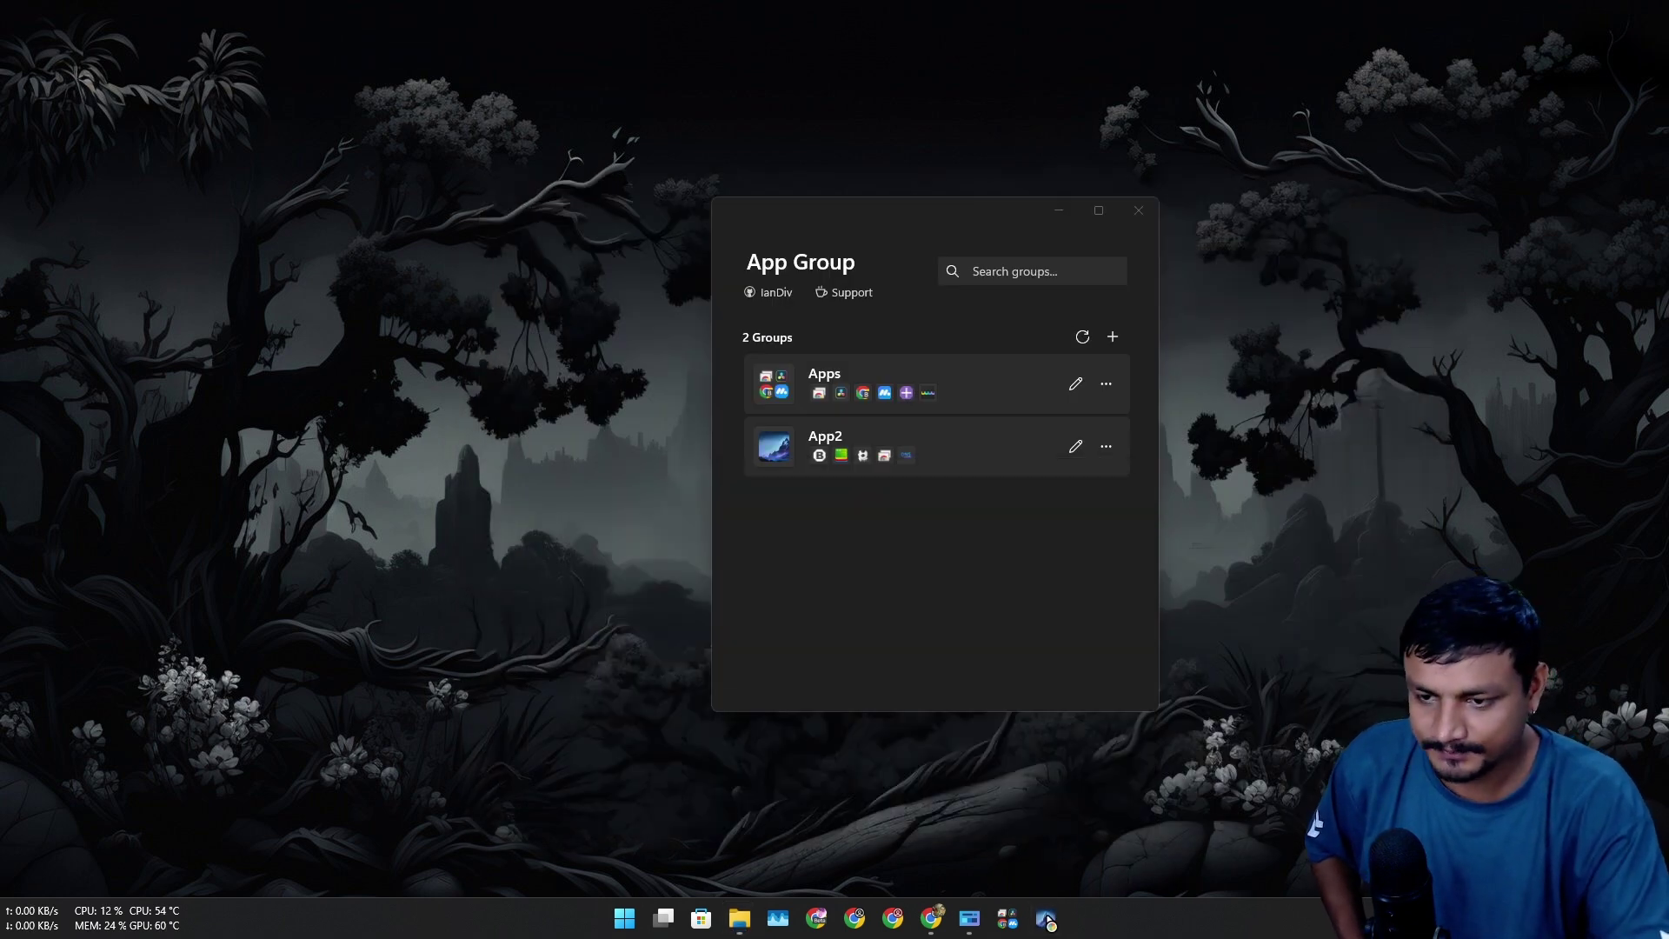